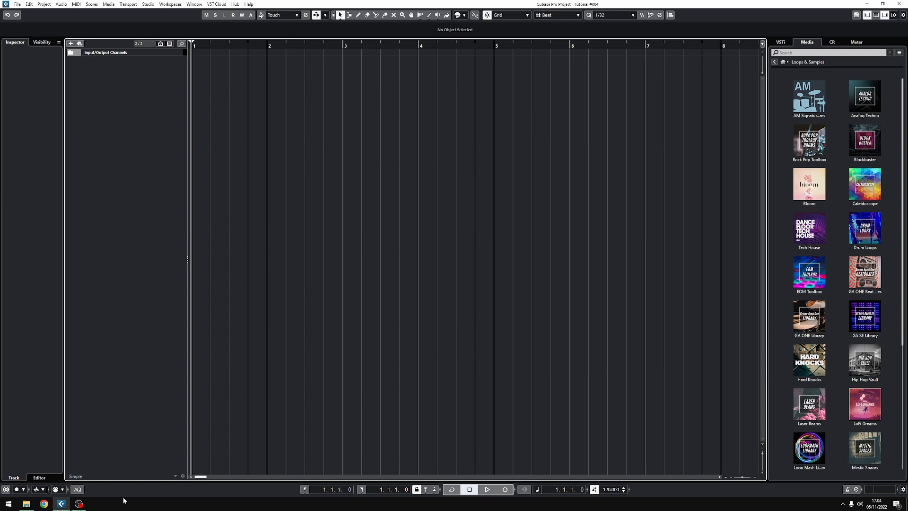
Open the LoFi Dreams library and place the Lofi_Kick_A#_01_LD sample at bar 2 on a new audio track with increased height
left_click(865, 405)
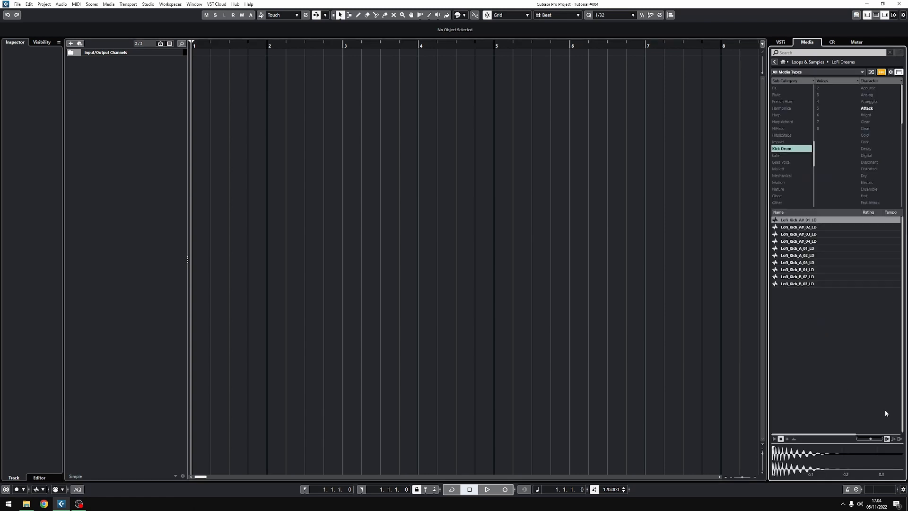
left_click_drag(803, 223, 276, 68)
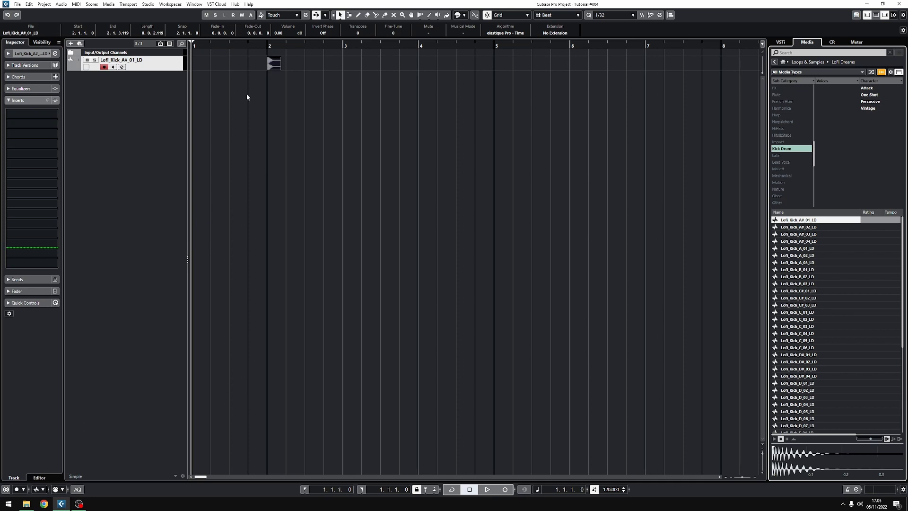
mouse_move(279, 64)
left_mouse_down()
mouse_move(331, 66)
mouse_move(266, 67)
mouse_move(291, 68)
left_mouse_up()
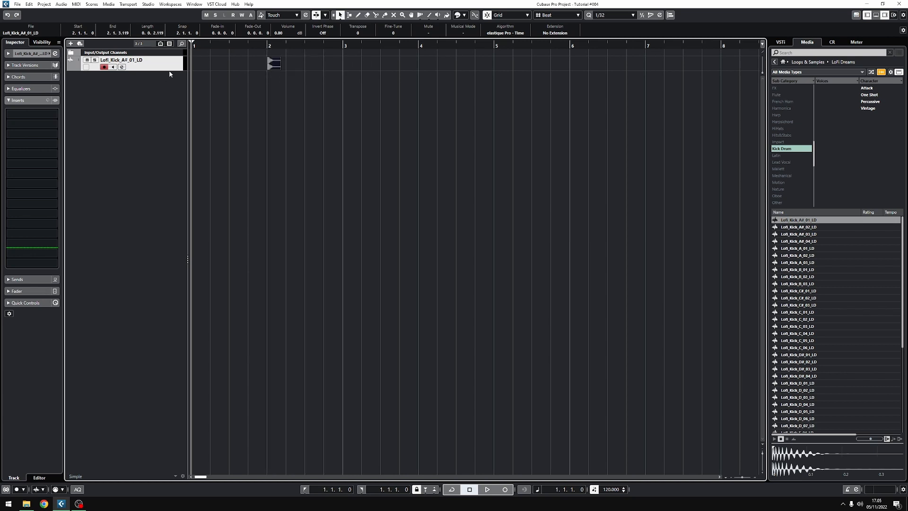
left_click_drag(169, 71, 171, 106)
scroll(268, 68, "up", 4)
mouse_move(271, 58)
left_mouse_down()
mouse_move(289, 59)
mouse_move(258, 58)
left_mouse_up()
left_click_drag(325, 59, 328, 59)
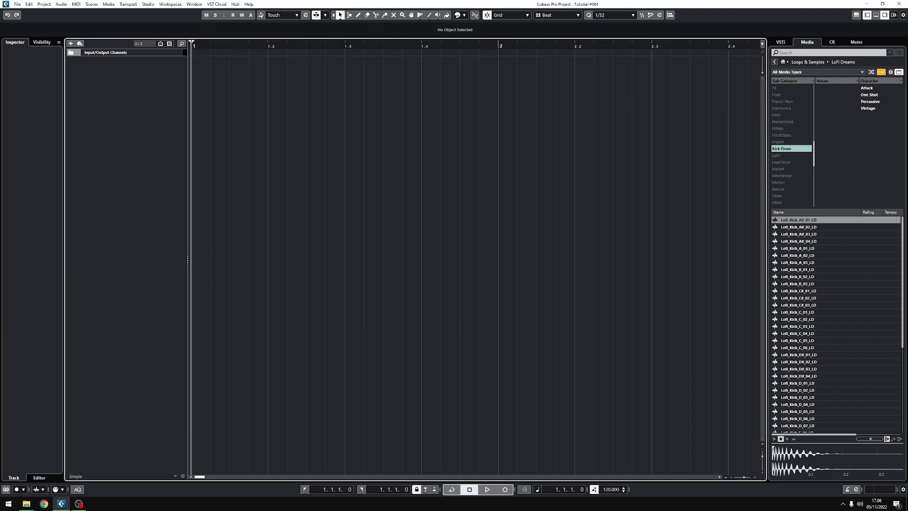
Create a sampler track from Lofi_Kick_A#_01_LD and draw a one-bar MIDI part at bar 1 on it
right_click(810, 221)
left_click(832, 225)
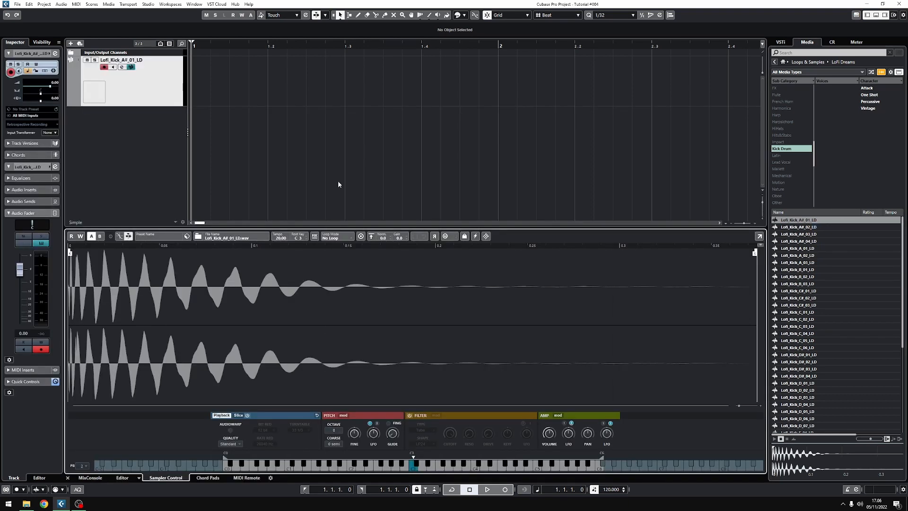
right_click(212, 82)
left_click(226, 85)
left_click_drag(203, 83, 512, 92)
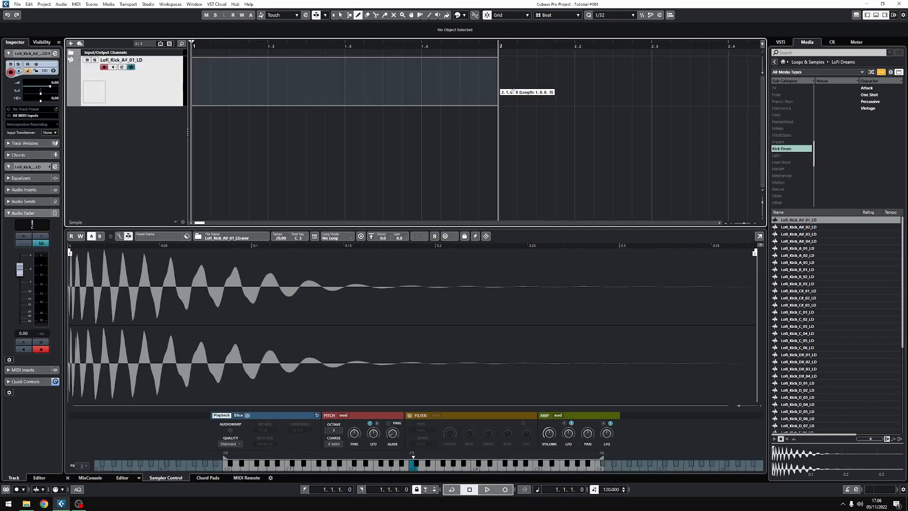
key("1")
Enter C3 notes at 1.1.1 and 1.3.3 in the kick sampler part and audition the C3 key
double_click(325, 81)
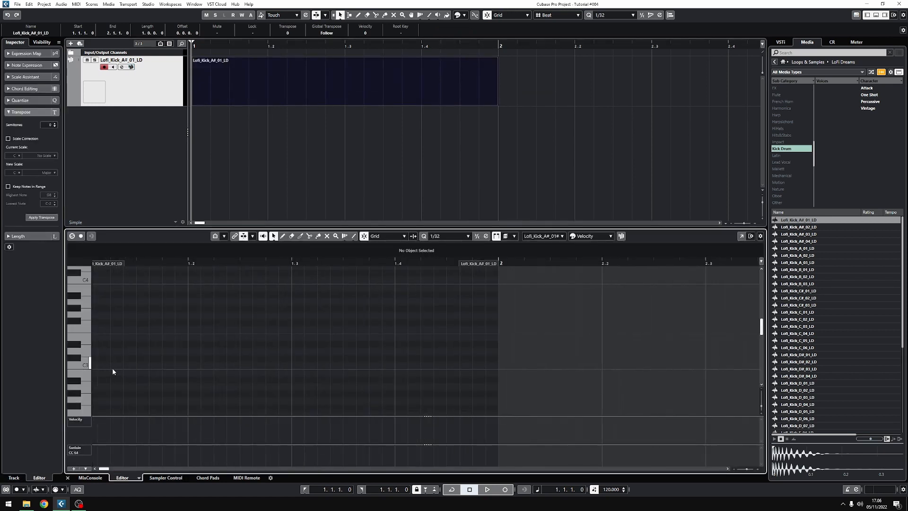
right_click(203, 356)
left_click(212, 355)
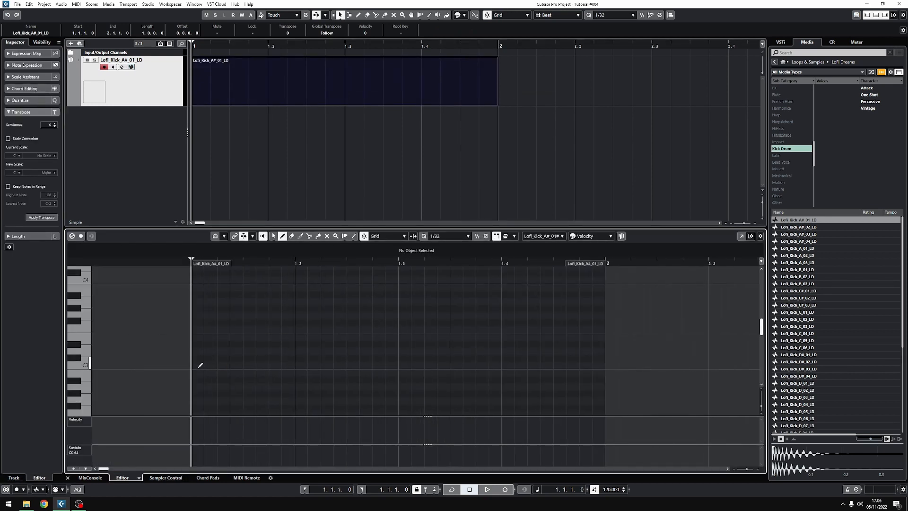
left_click(196, 365)
left_click(453, 365)
key("1")
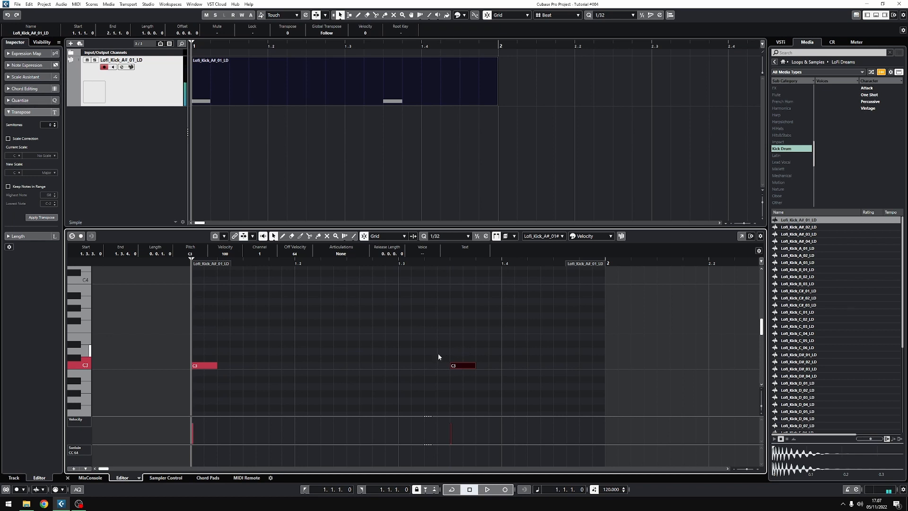
left_click(86, 367)
left_click(356, 378)
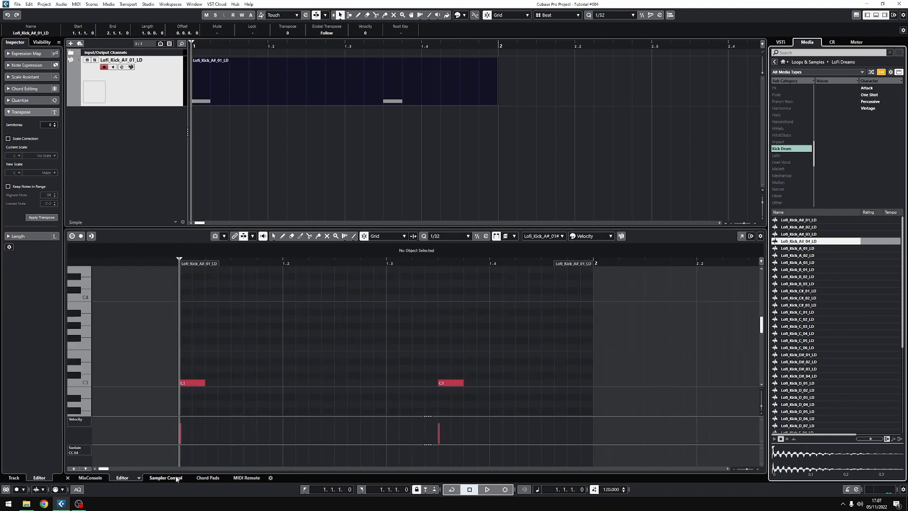
Replace the sampler track's sample with Lofi_Kick_A_01_LD
left_click(178, 478)
left_click(808, 248)
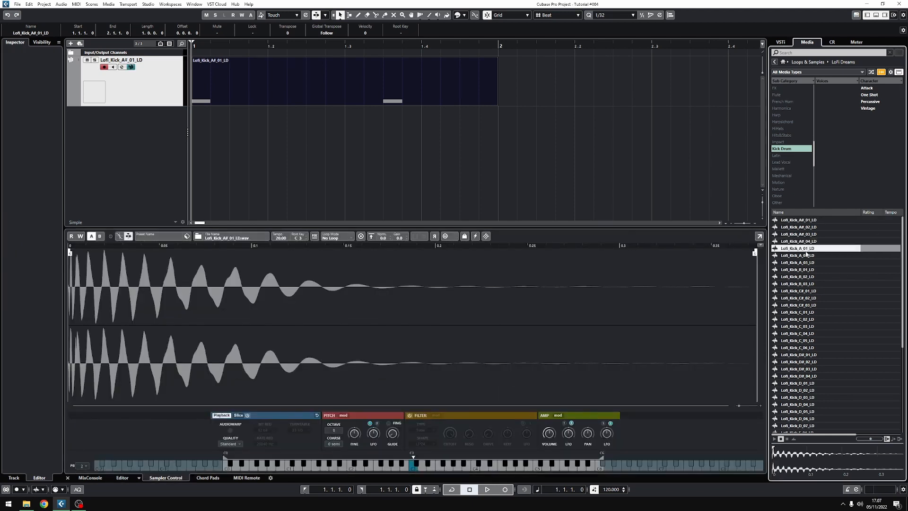
left_click_drag(364, 321, 364, 320)
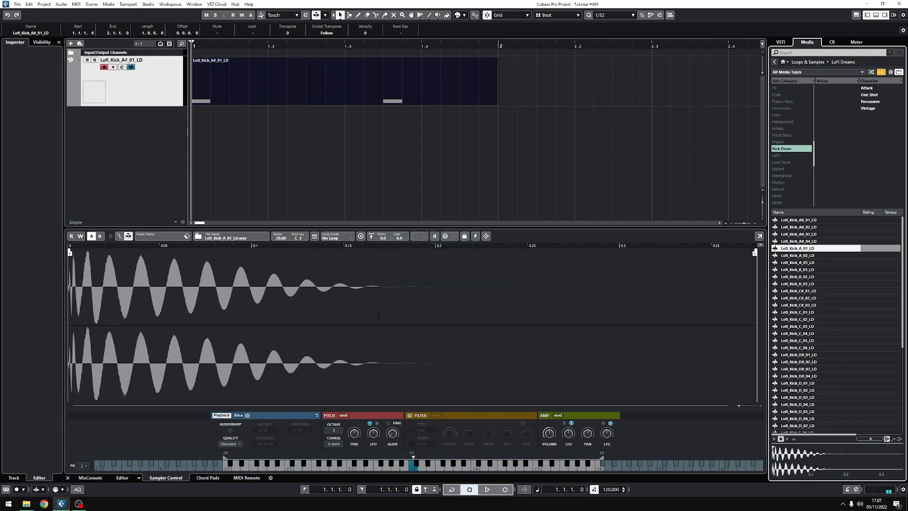
Check the note pattern, then swap the sampler's sample for Lofi_Kick_D_01_LD and for Lofi_Kick_D_05_LD
left_click(123, 478)
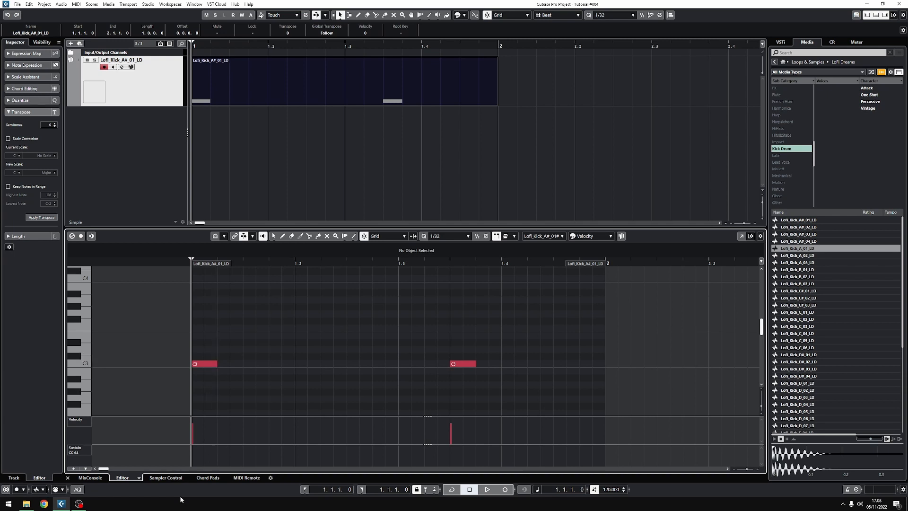
left_click(165, 478)
left_click_drag(800, 384, 620, 374)
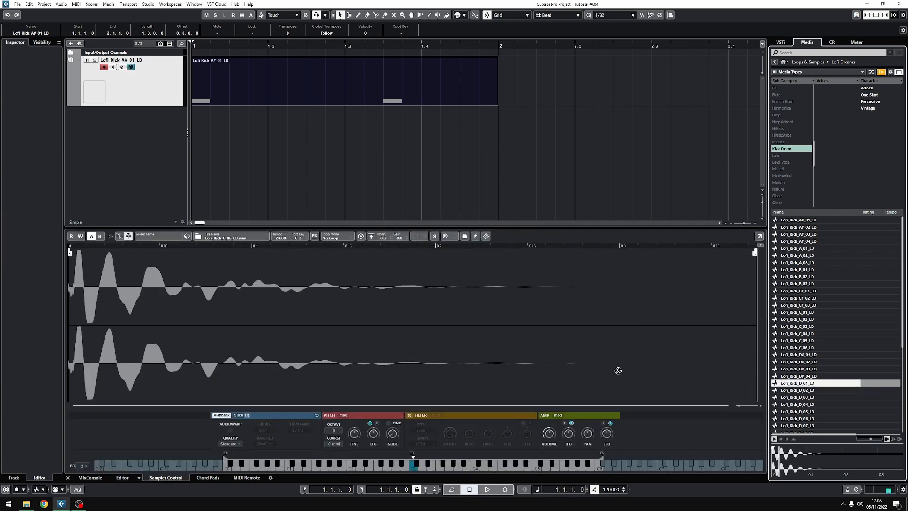
left_click_drag(822, 414, 473, 369)
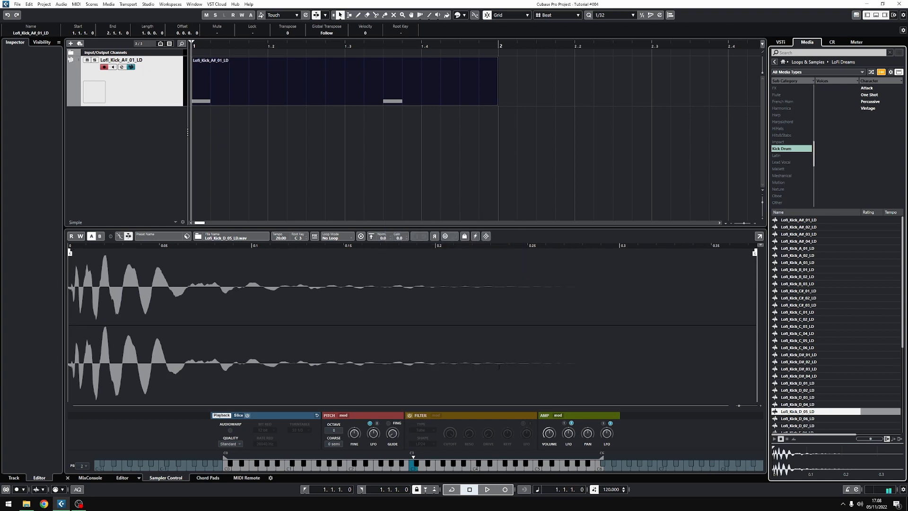
Close the sampler view and delete the kick sampler track together with its MIDI part
left_click(69, 478)
key("Delete")
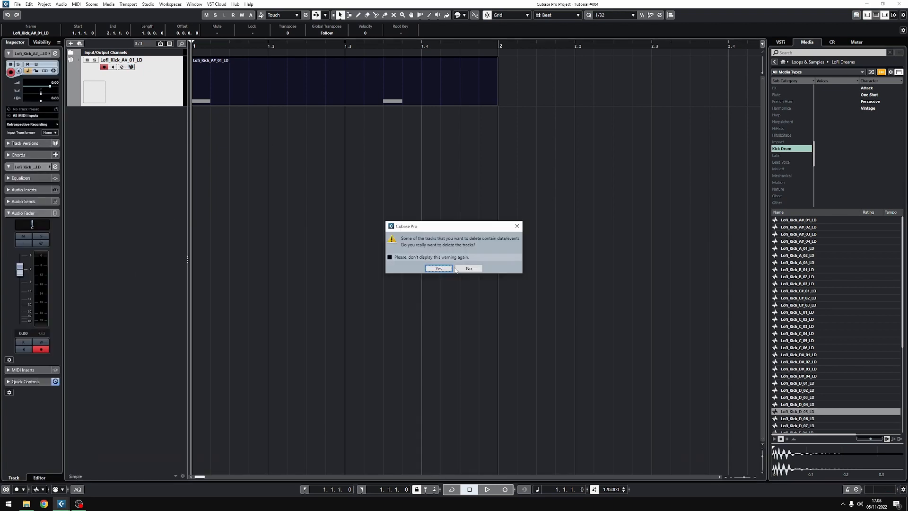
left_click(445, 269)
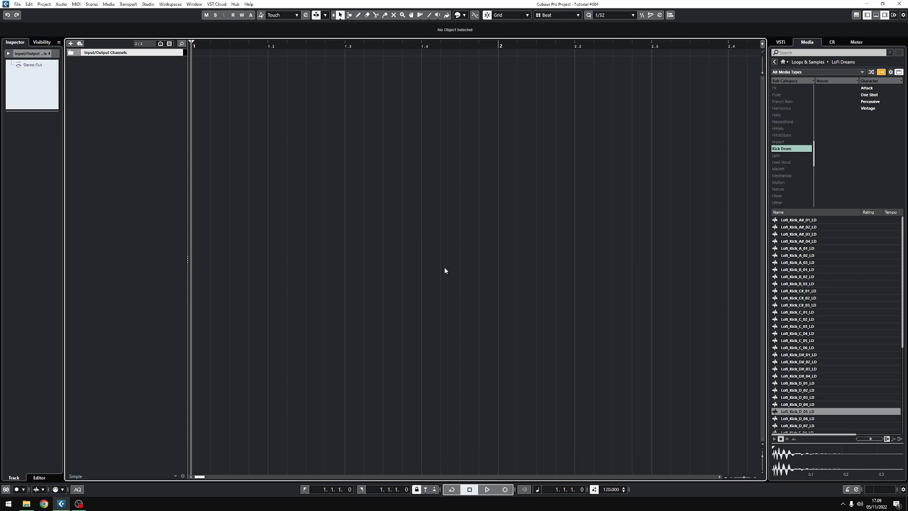
Add an instrument track that uses Groove Agent SE
left_click(781, 42)
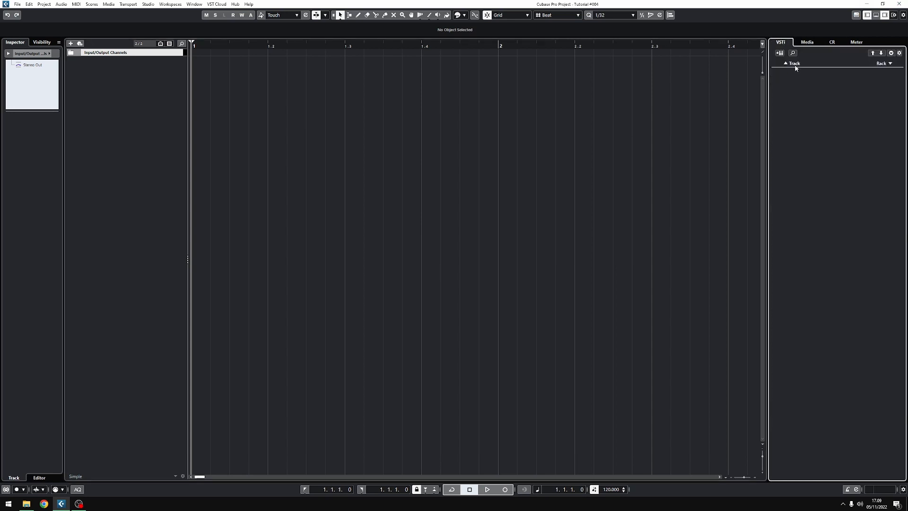
left_click(801, 89)
left_click(481, 246)
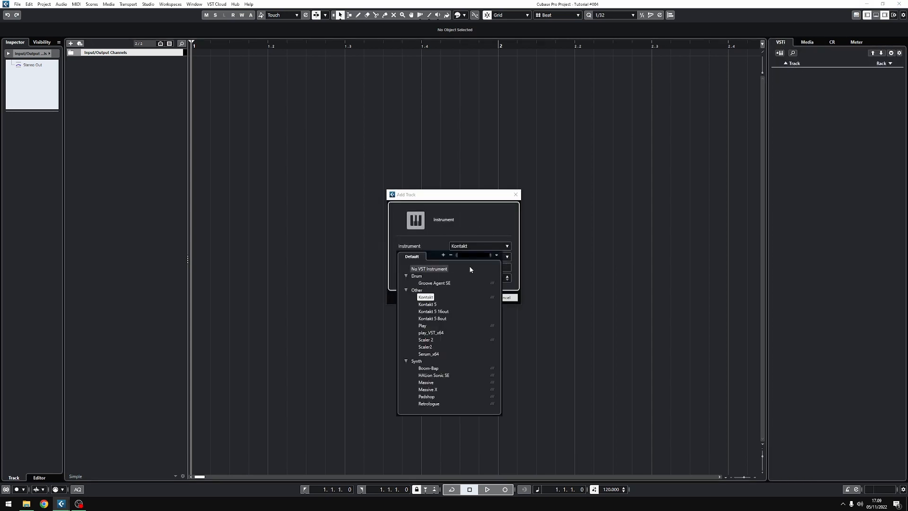
left_click(455, 282)
left_click(472, 298)
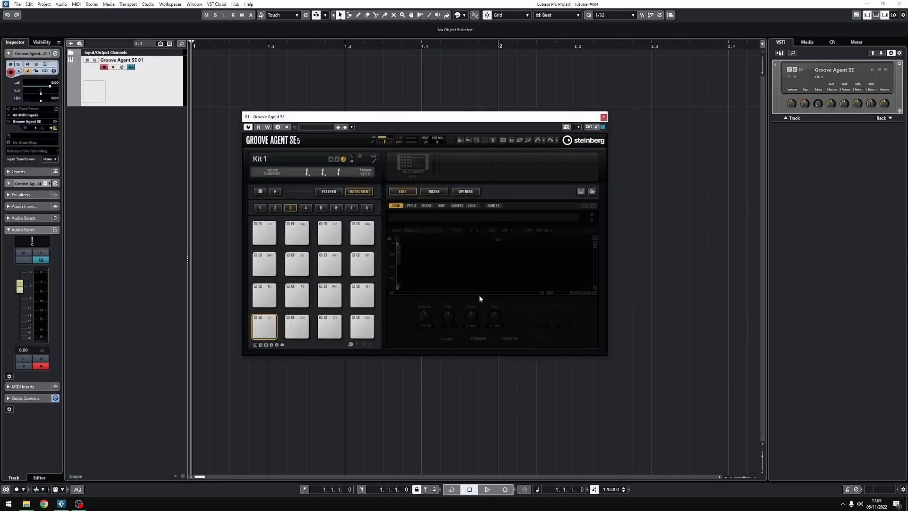
Draw a one-bar MIDI part at bar 1 on the Groove Agent SE 01 track
right_click(285, 79)
left_click(271, 83)
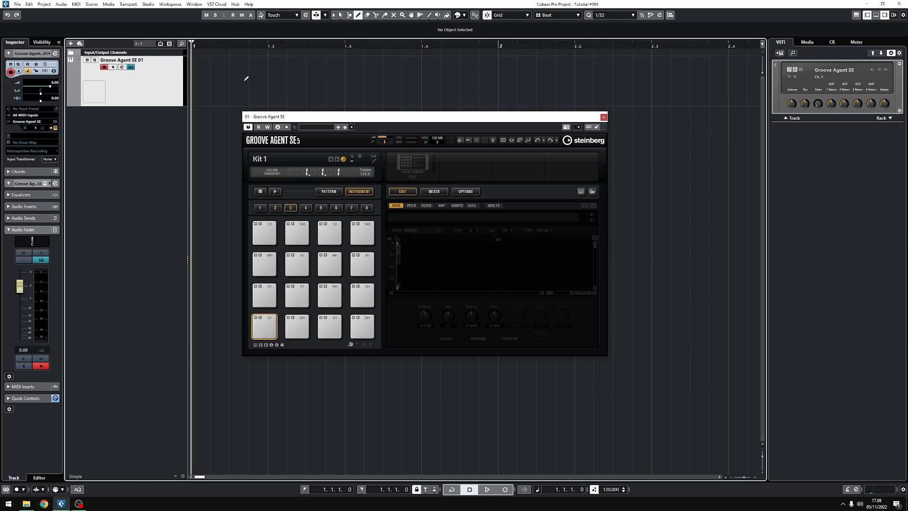
left_click_drag(245, 79, 485, 76)
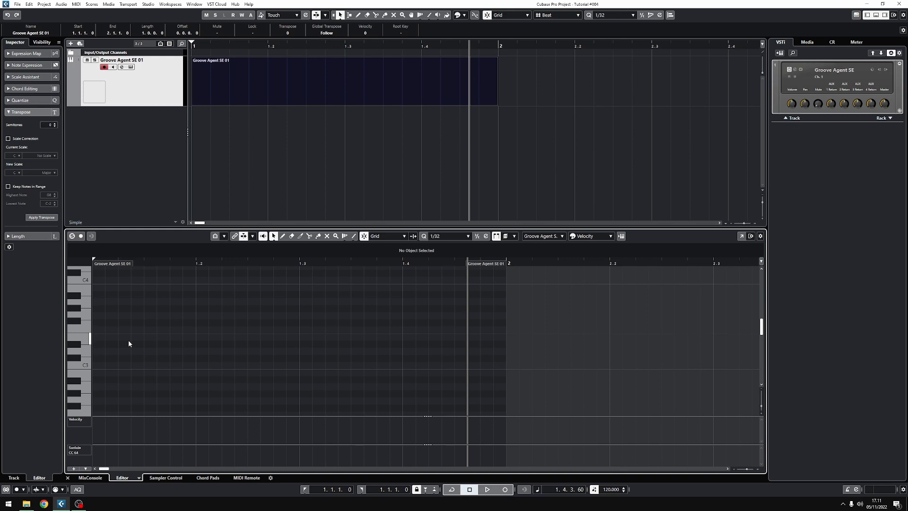
Set the key editor's quantize to 1/16 and draw C1 kick notes at 1.1.1 and 1.3.3
scroll(129, 339, "down", 5)
right_click(137, 341)
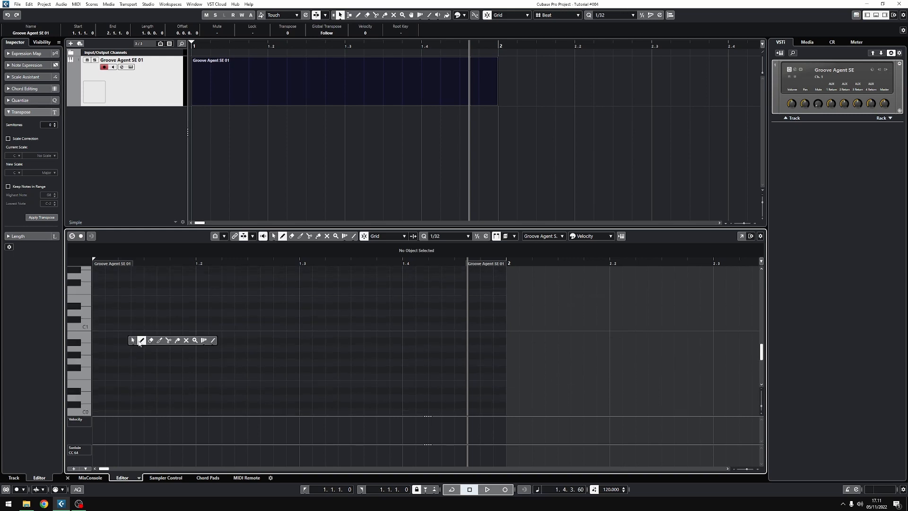
left_click(140, 341)
left_click(449, 237)
left_click(445, 284)
left_click(107, 327)
left_click(364, 327)
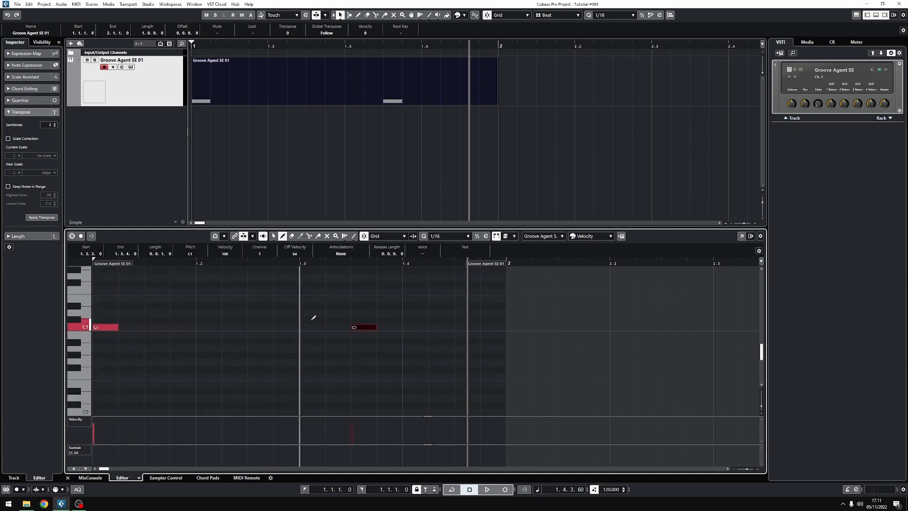
Draw E1 snare notes on beats 2 and 4 and F#1 hi-hat notes on every eighth of the bar
left_click(209, 300)
left_click(415, 300)
scroll(142, 331, "up", 1)
left_click(105, 314)
left_click(157, 314)
left_click(209, 315)
left_click(260, 314)
left_click(313, 315)
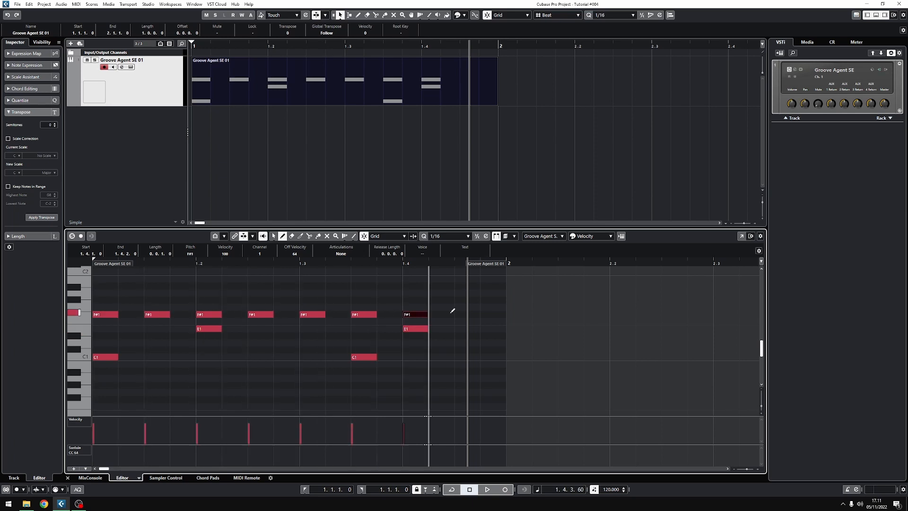
left_click(466, 314)
Close the key editor, show Groove Agent SE and load Lofi_Kick_A#_01_LD from the media library onto its C1 pad
left_click(67, 478)
left_click(130, 67)
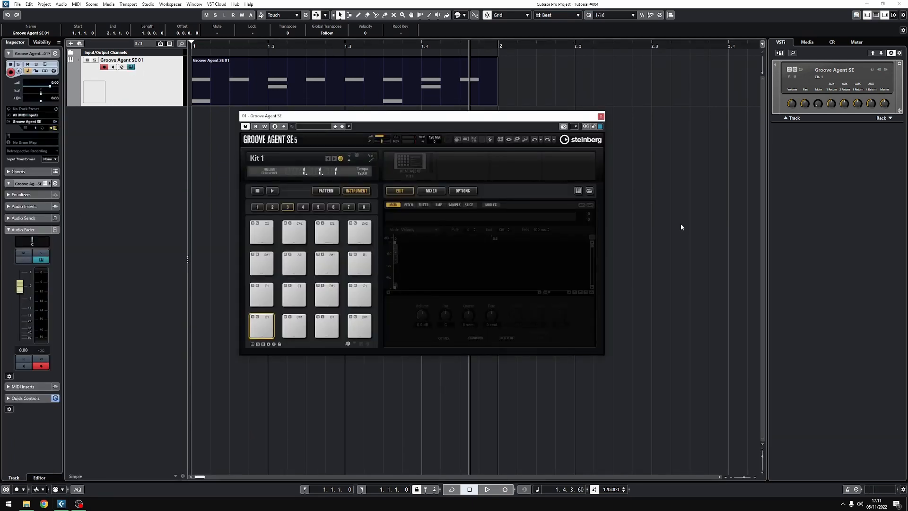
left_click(807, 41)
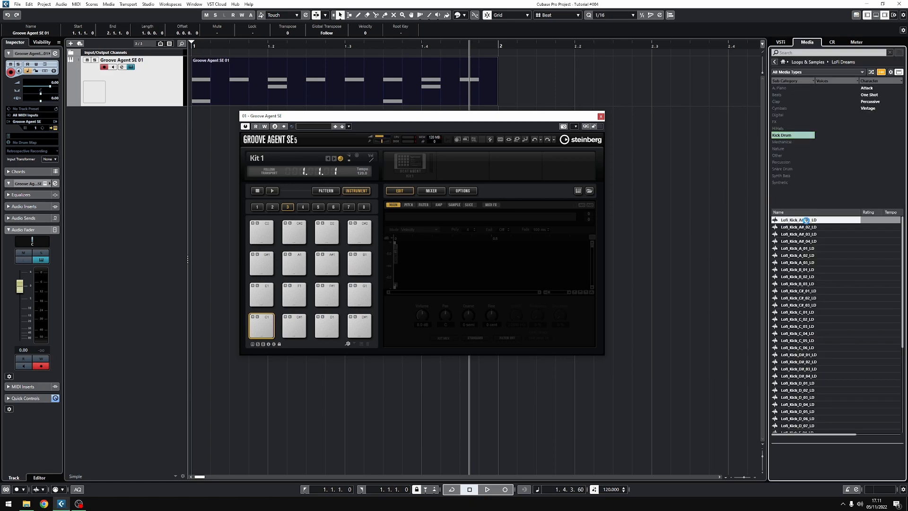
left_click_drag(798, 220, 260, 322)
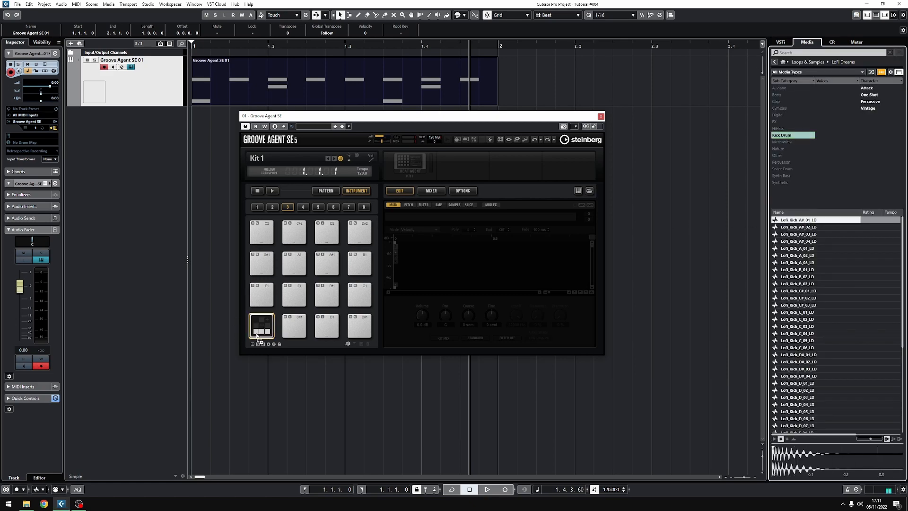
Load Lofi_Closed_HiHat_05_LD onto the F#1 pad and Lofi_Snare_02_LD onto the E1 pad
left_click(790, 128)
left_click_drag(803, 255, 326, 302)
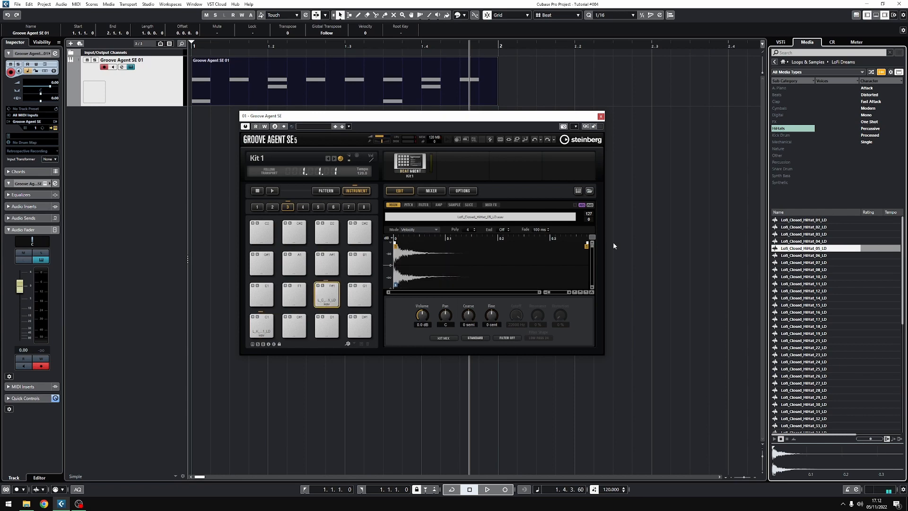
left_click(785, 169)
left_click_drag(799, 228, 265, 302)
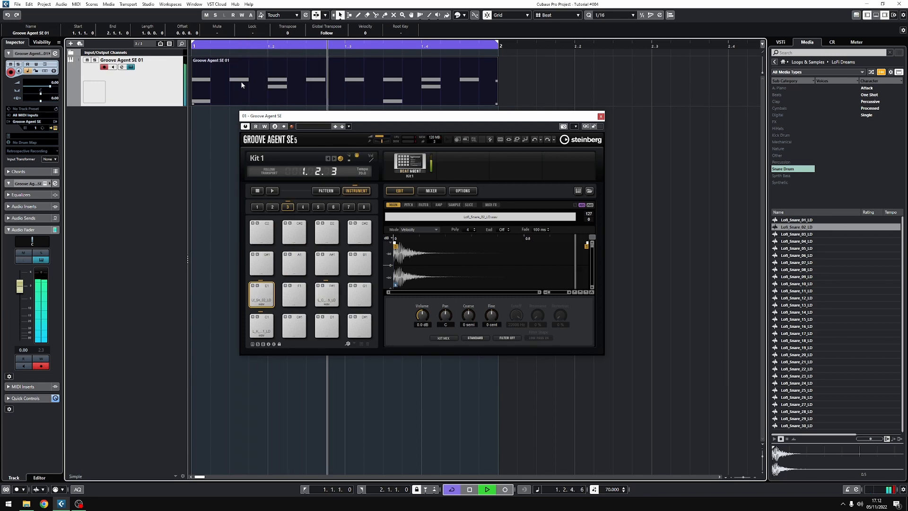
Lower the F#1 closed hi-hat pad's volume to -19.0 dB while listening to the looped beat
key("space")
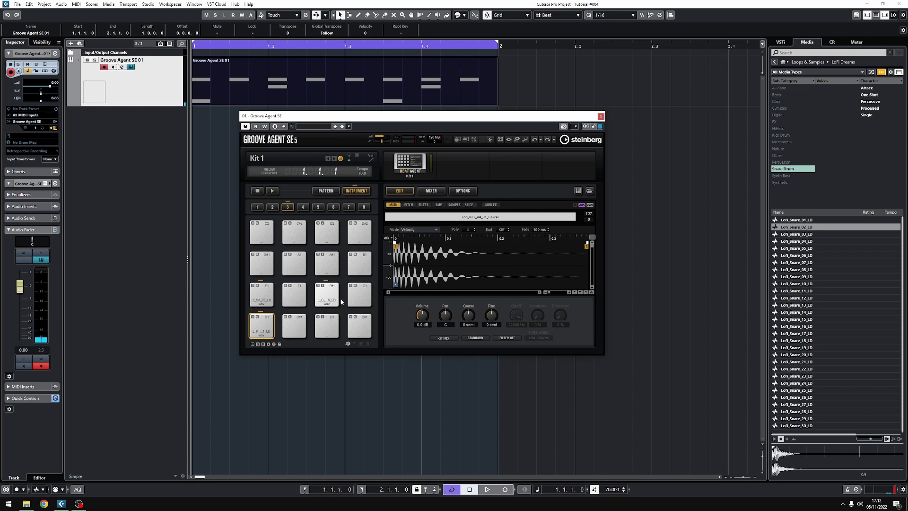
left_click(333, 292)
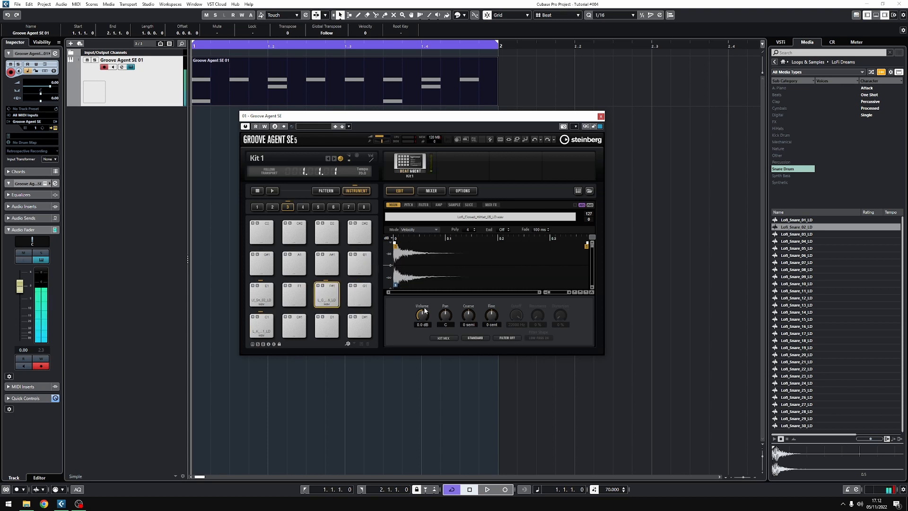
left_click_drag(427, 308, 423, 326)
key("space")
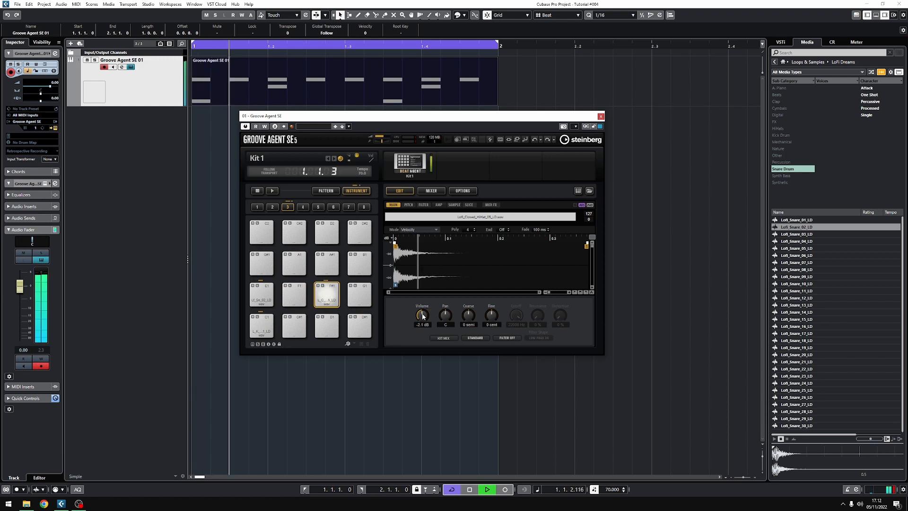
scroll(423, 325, "up", 3)
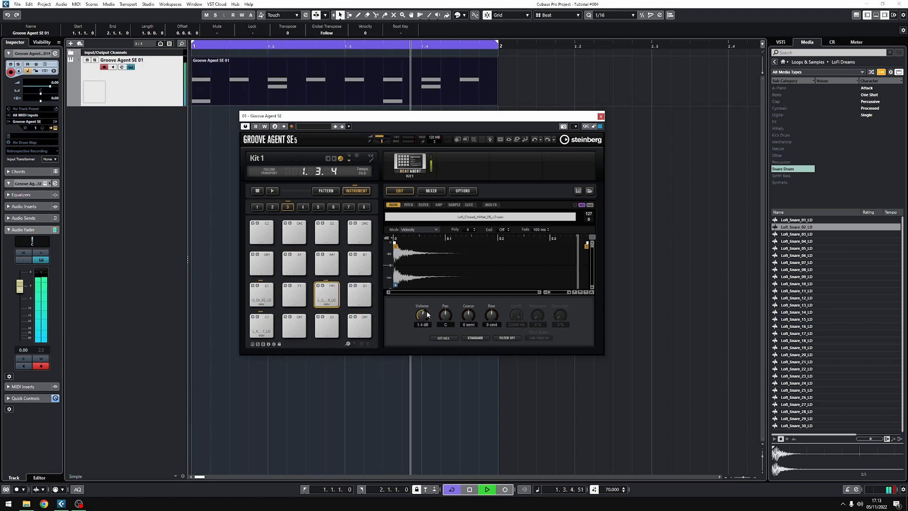
scroll(423, 325, "down", 2)
key("space")
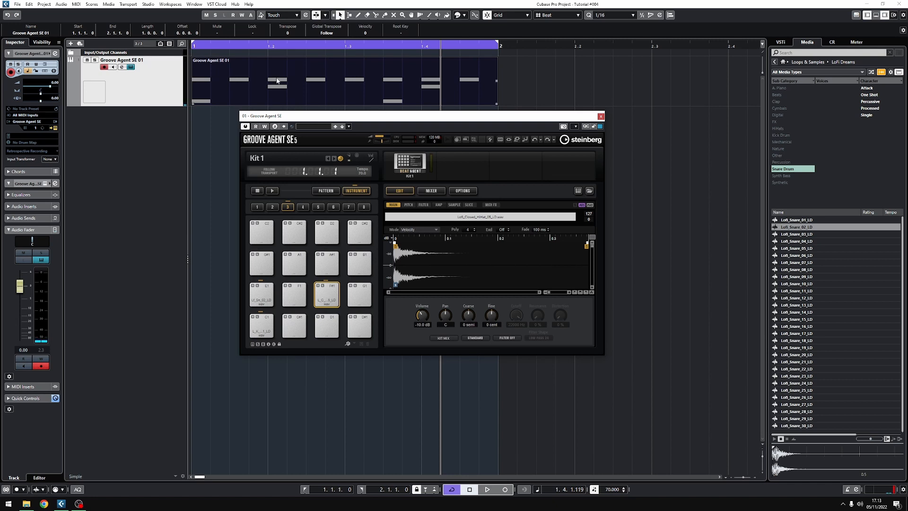
Shorten the C1 kick pad's amplitude envelope to a 110 ms decay ending at 0% level, and show the track's audio inserts
left_click(263, 326)
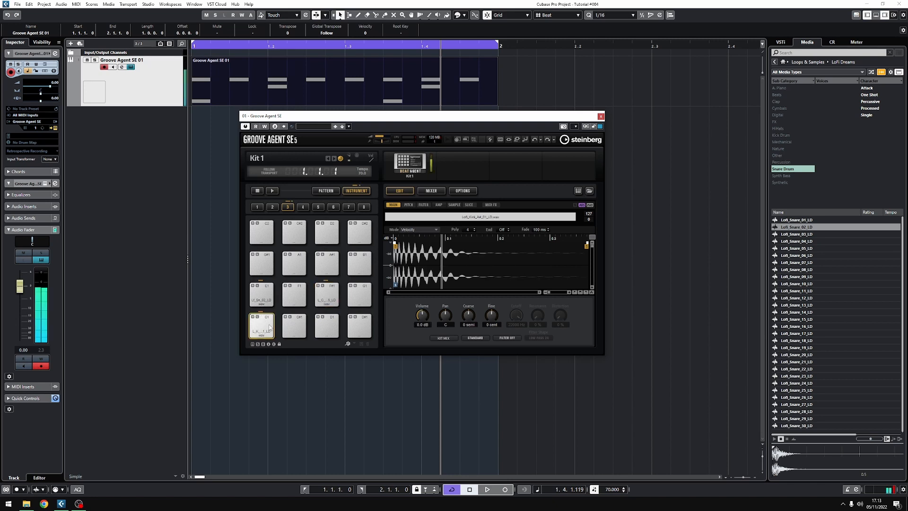
left_click(439, 205)
key("space")
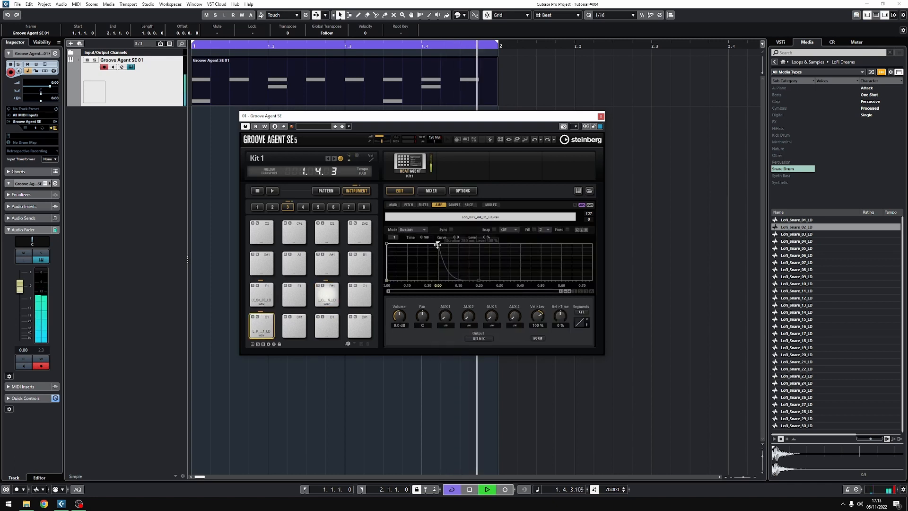
left_click_drag(478, 280, 409, 285)
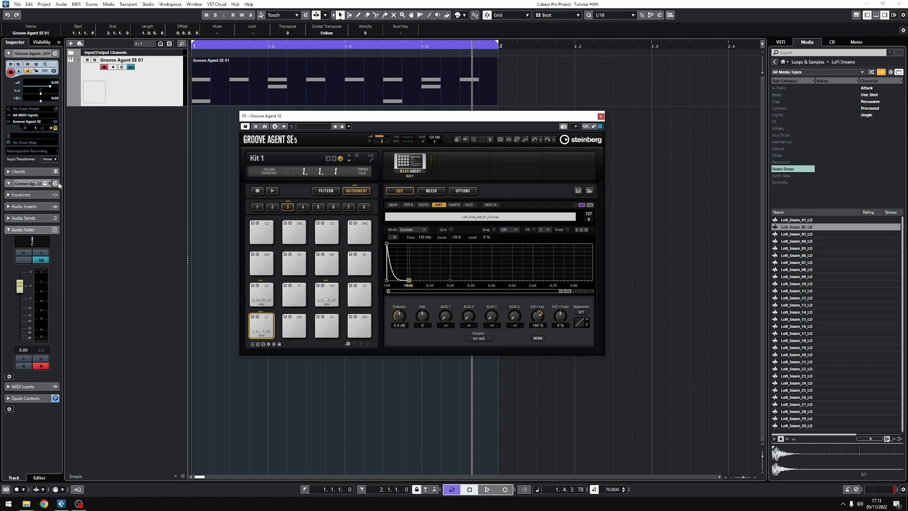
left_click(33, 206)
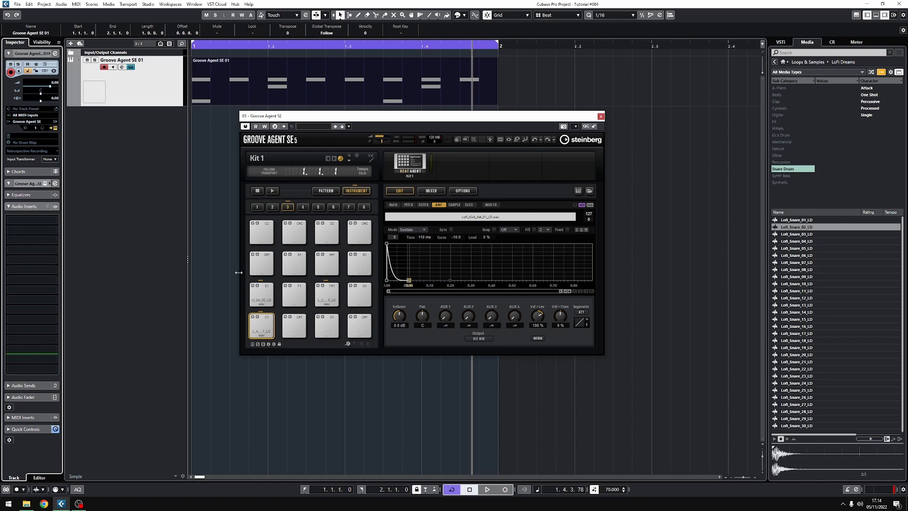
While looping the beat, try Lofi_Snare_04_LD and Lofi_Snare_17_LD on the E1 pad and lower the C1 kick pad's volume
key("space")
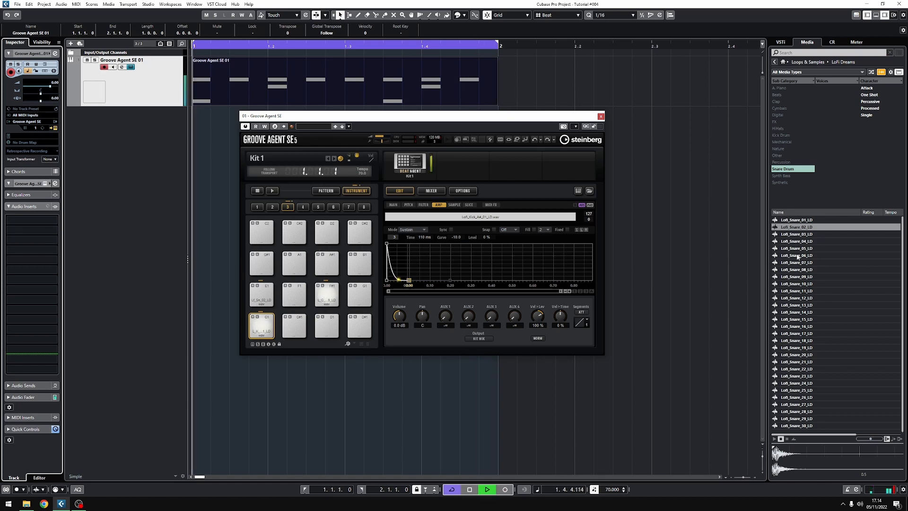
left_click_drag(807, 243, 261, 295)
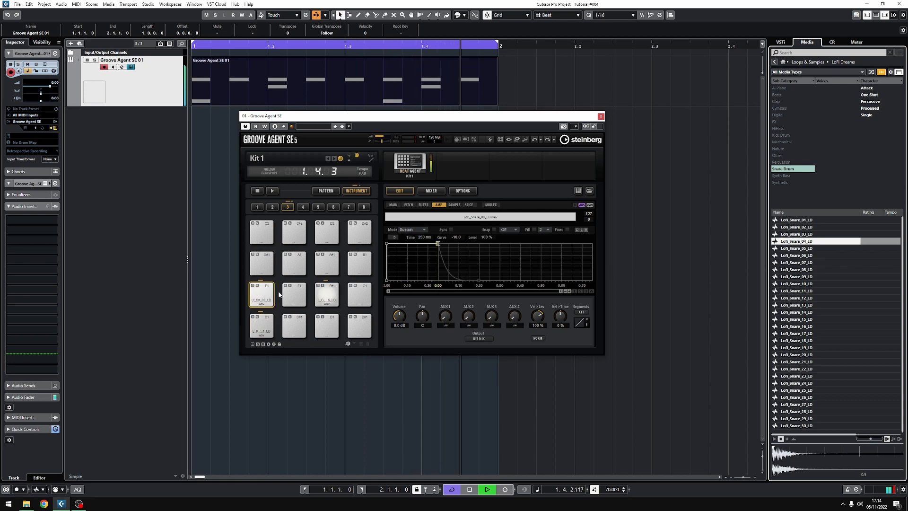
left_click(811, 334)
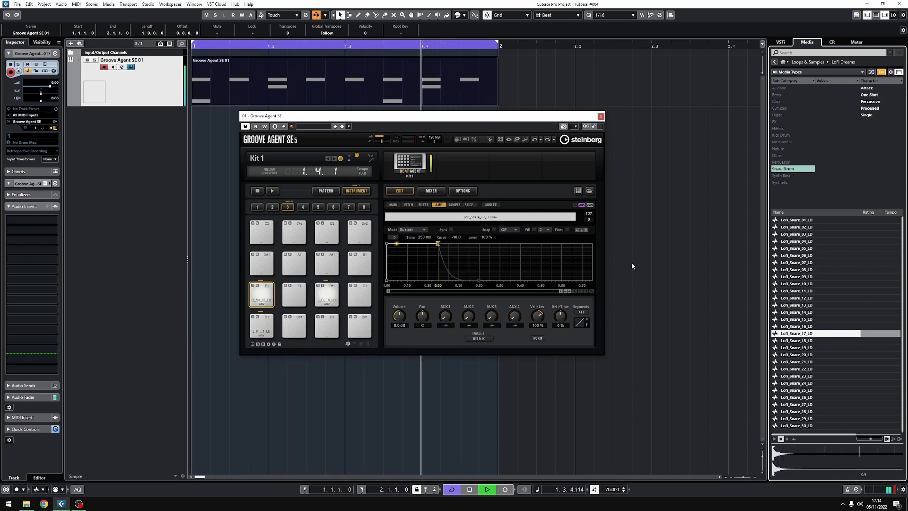
left_click(261, 326)
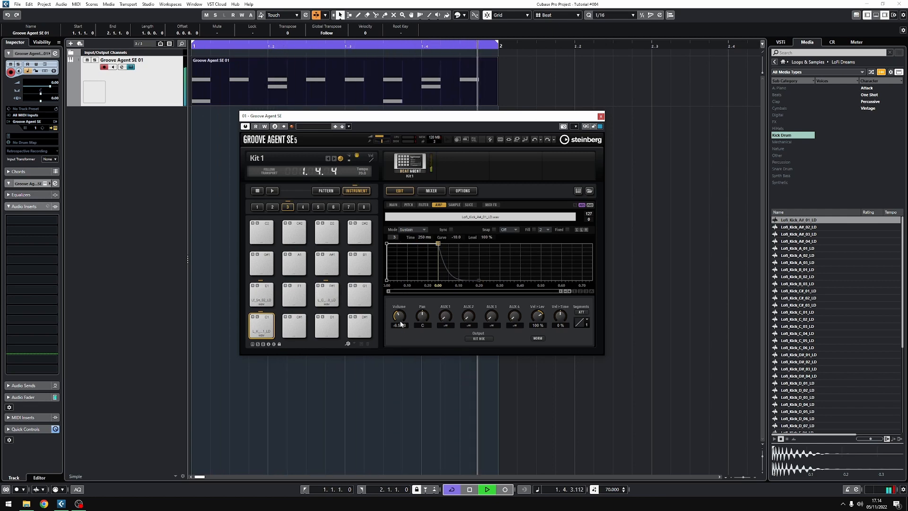
key("space")
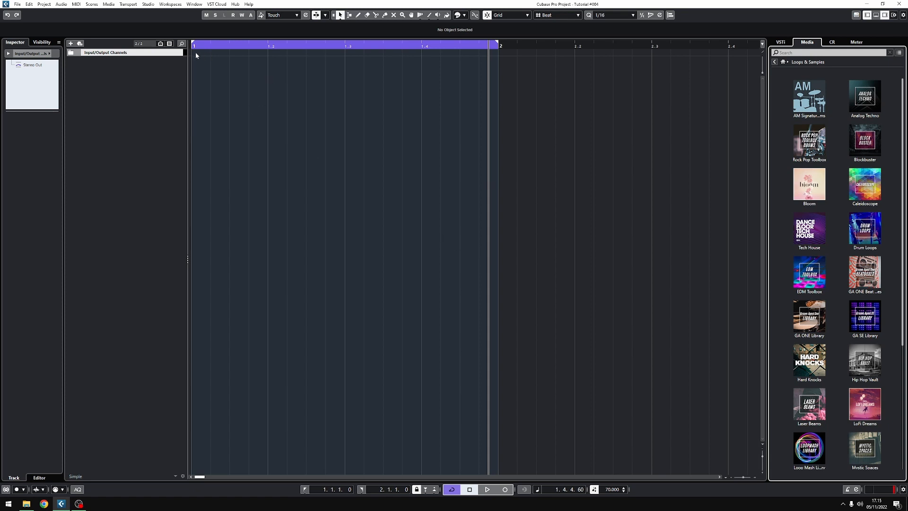
Return the project cursor to the start and set the tempo to 75 BPM
key("g")
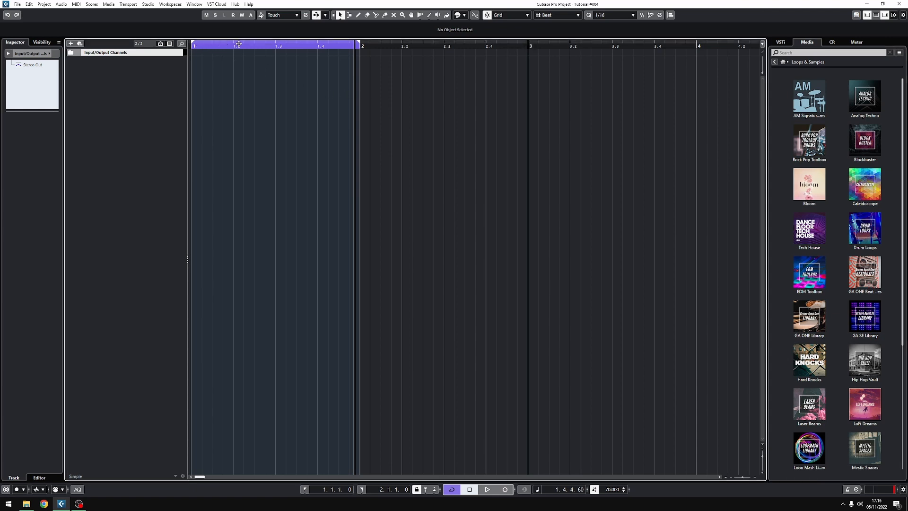
left_click(217, 44)
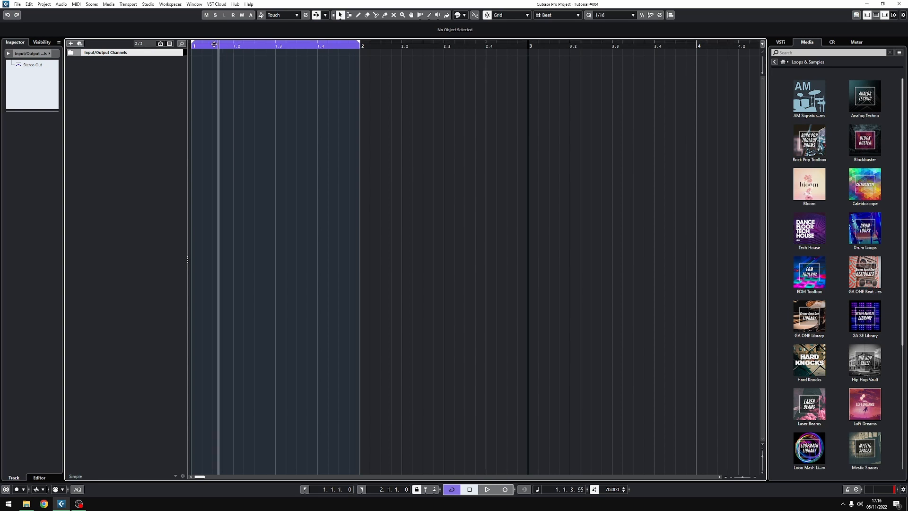
key("Home")
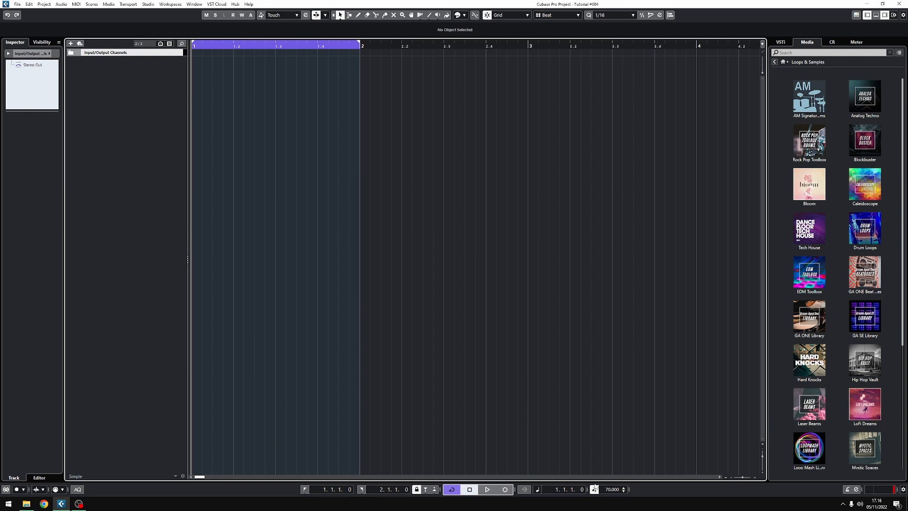
scroll(610, 492, "up", 1)
Add three sampler tracks to the empty project
left_click(47, 5)
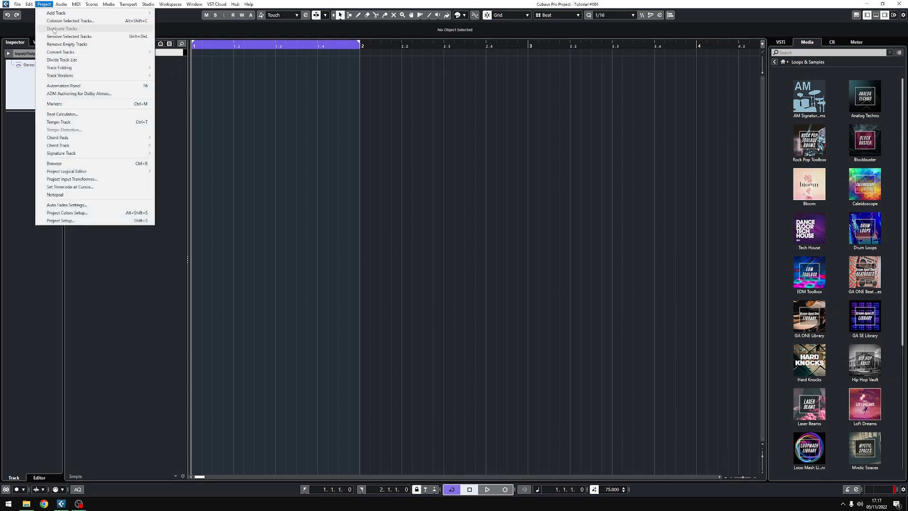
mouse_move(66, 13)
left_click(172, 36)
key("Return")
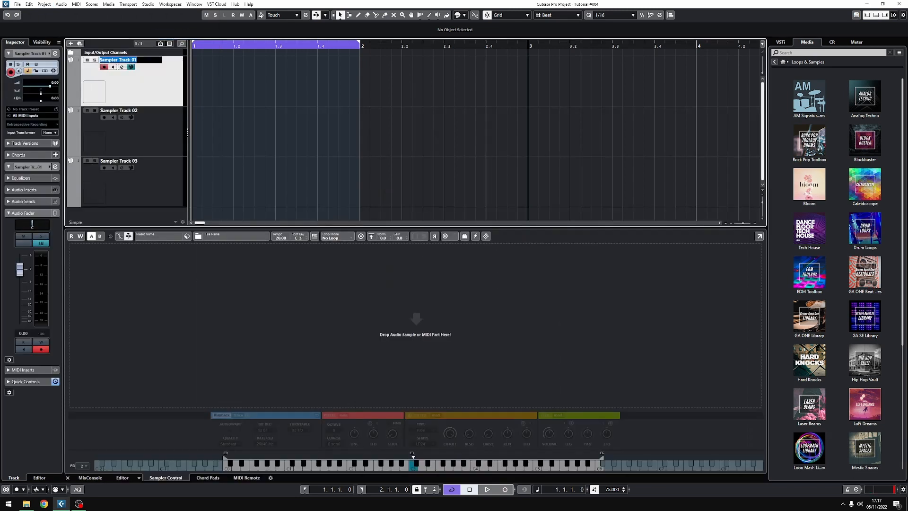
Name the three sampler tracks Kick, Snare and CHH
type("Kick")
key("Tab")
type("Snare")
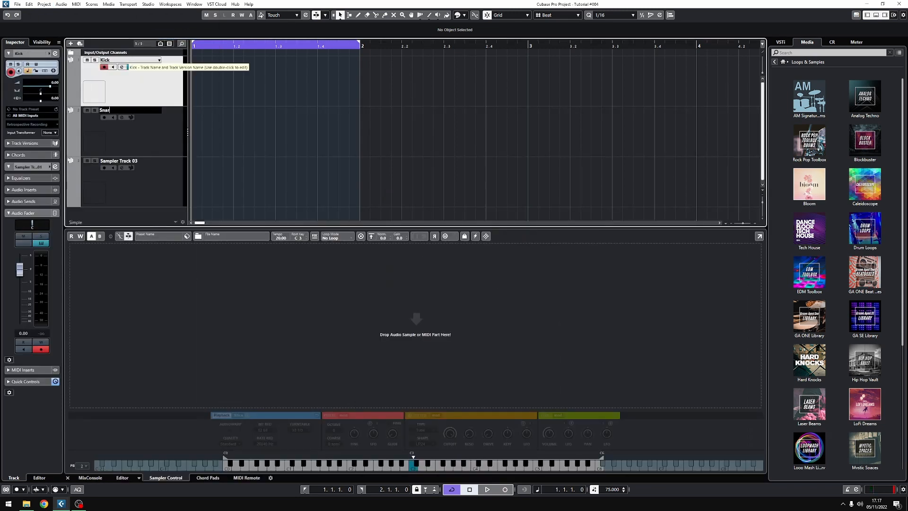
key("Tab")
type("C")
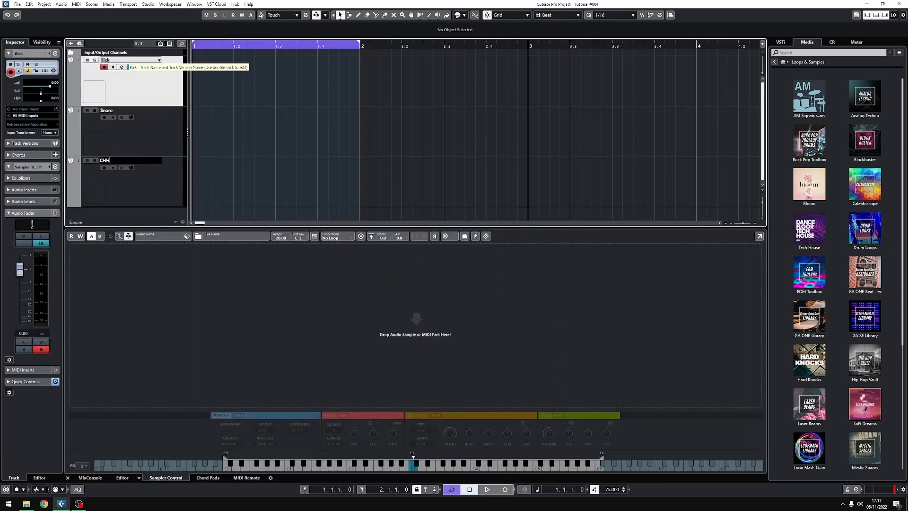
key("Return")
Create a one-bar MIDI part on the Kick track and draw C3 notes at 1.1.1 and 1.3.3
key("8")
left_click_drag(194, 84, 355, 86)
key("1")
double_click(215, 78)
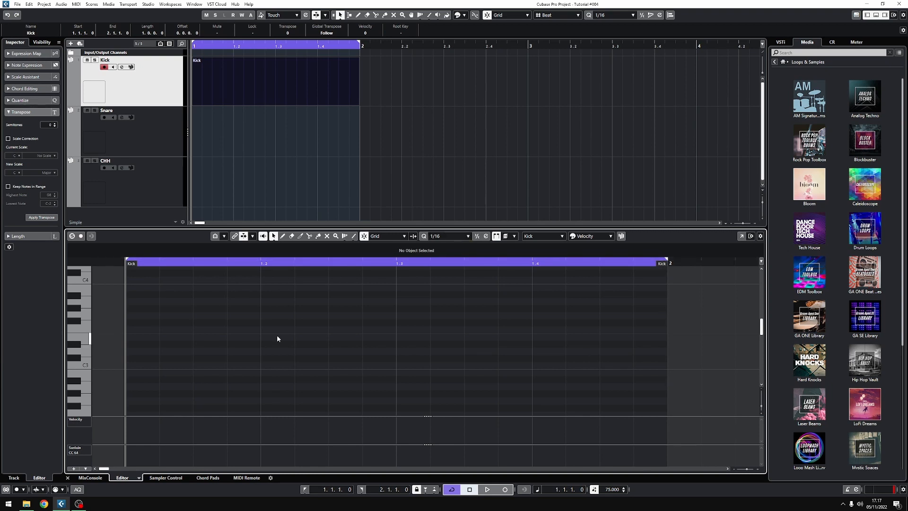
right_click(249, 344)
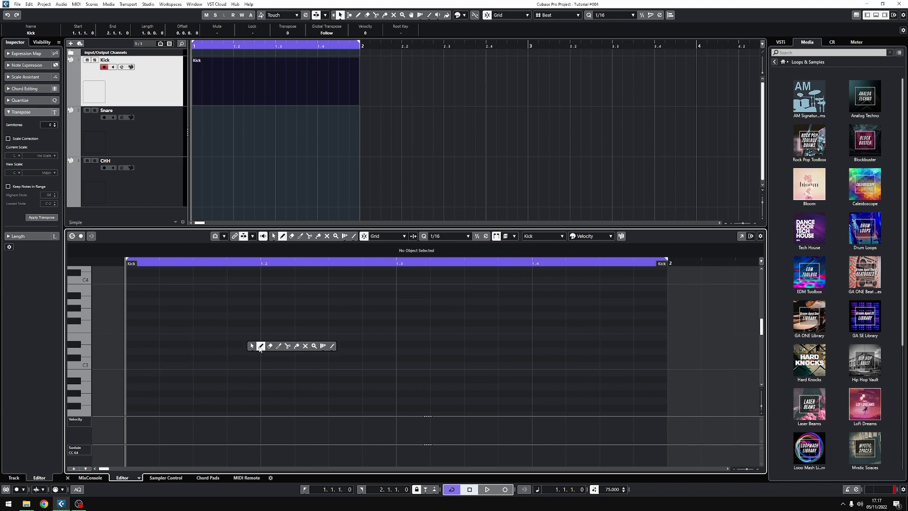
left_click(260, 347)
mouse_move(148, 366)
left_mouse_down()
mouse_move(192, 366)
mouse_move(150, 366)
left_mouse_up()
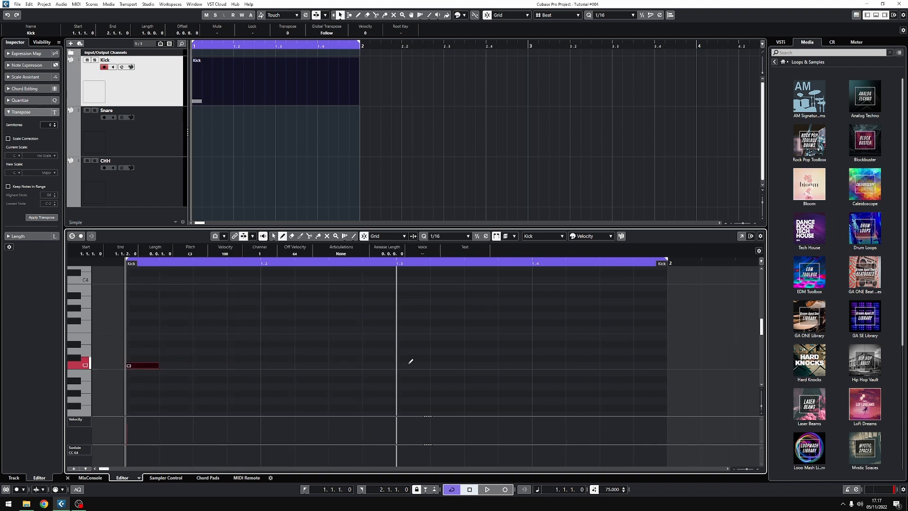
left_click(485, 365)
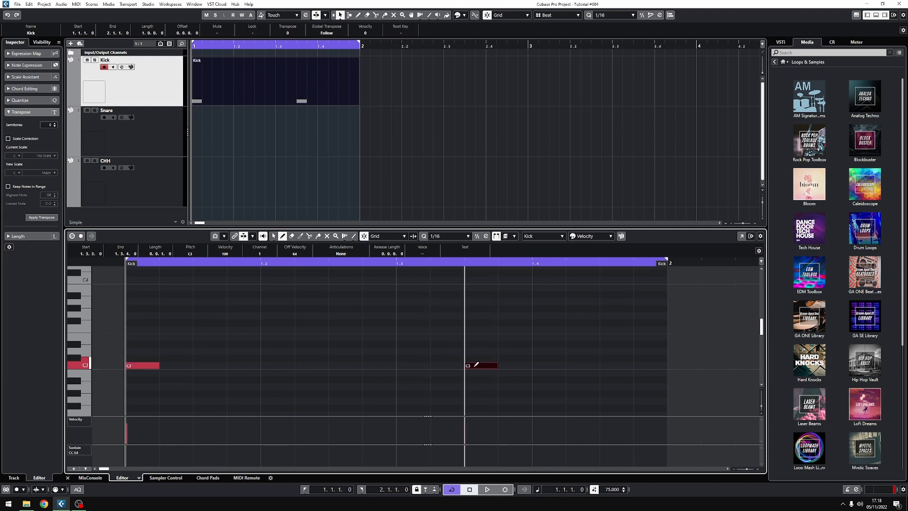
Create a one-bar MIDI part on the Snare track and draw C3 notes on beats 2 and 4
right_click(240, 148)
left_click(232, 135)
left_click_drag(199, 130, 360, 134)
key("1")
left_click(310, 136)
right_click(268, 325)
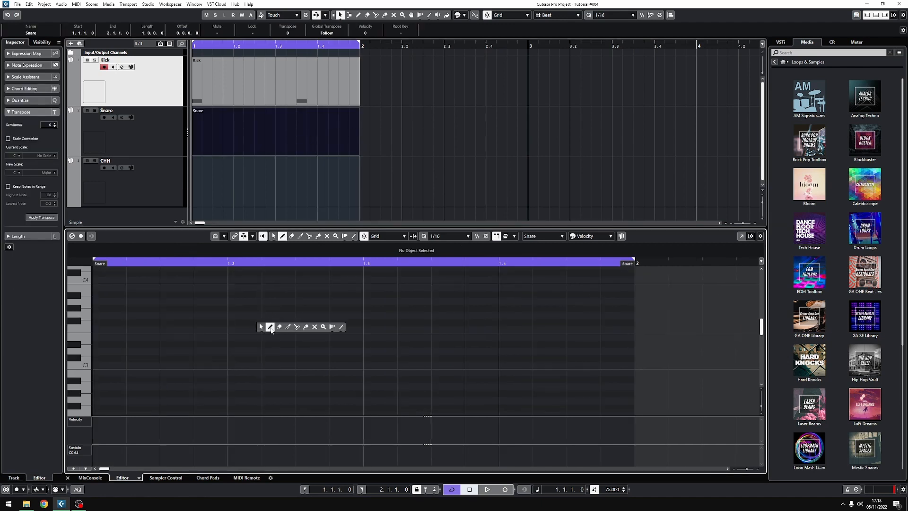
left_click(270, 328)
left_click(244, 365)
left_click(512, 365)
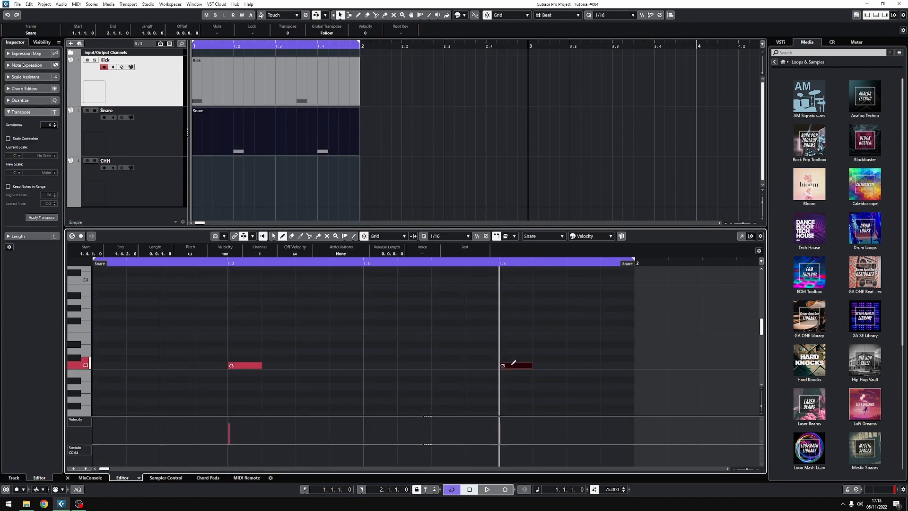
Create a one-bar MIDI part on the CHH track and draw C3 notes on every eighth of the bar
left_click(213, 182)
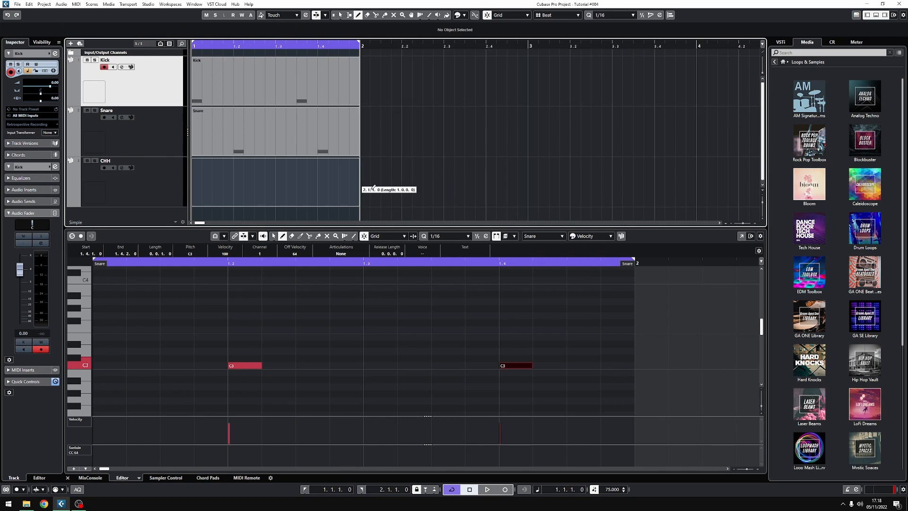
double_click(284, 181)
right_click(139, 381)
left_click(142, 384)
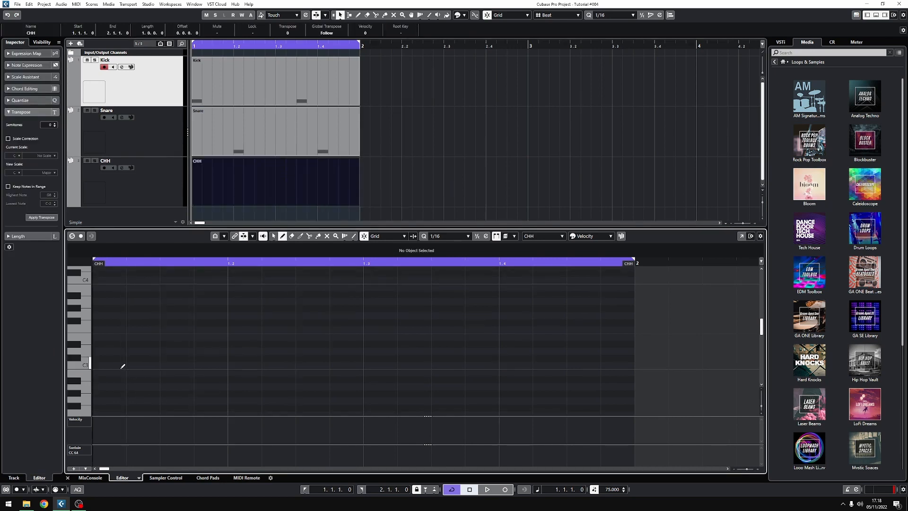
left_click(112, 365)
left_click(179, 365)
left_click(246, 366)
left_click(314, 366)
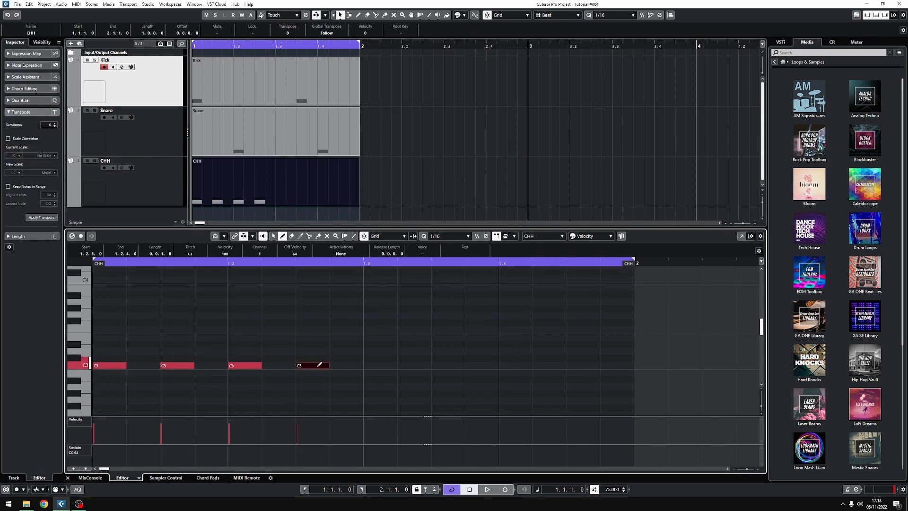
left_click(384, 365)
left_click(440, 365)
left_click(506, 365)
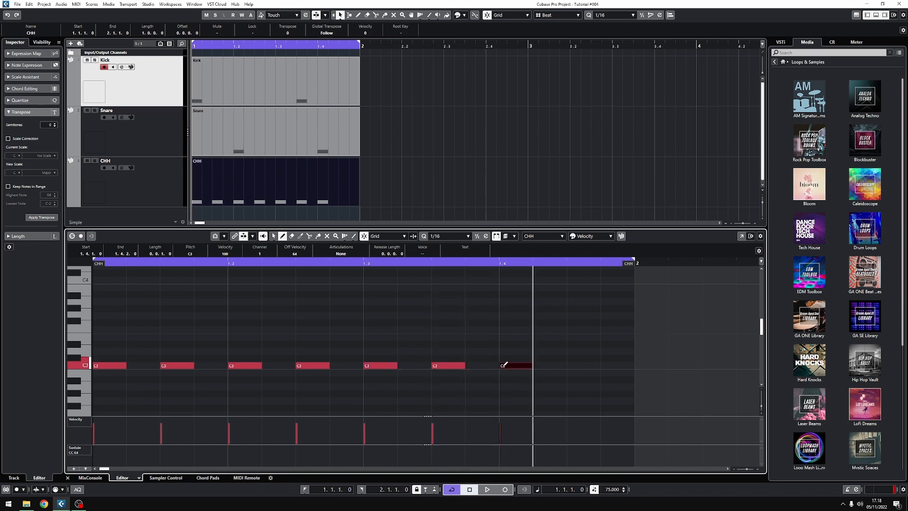
left_click(584, 365)
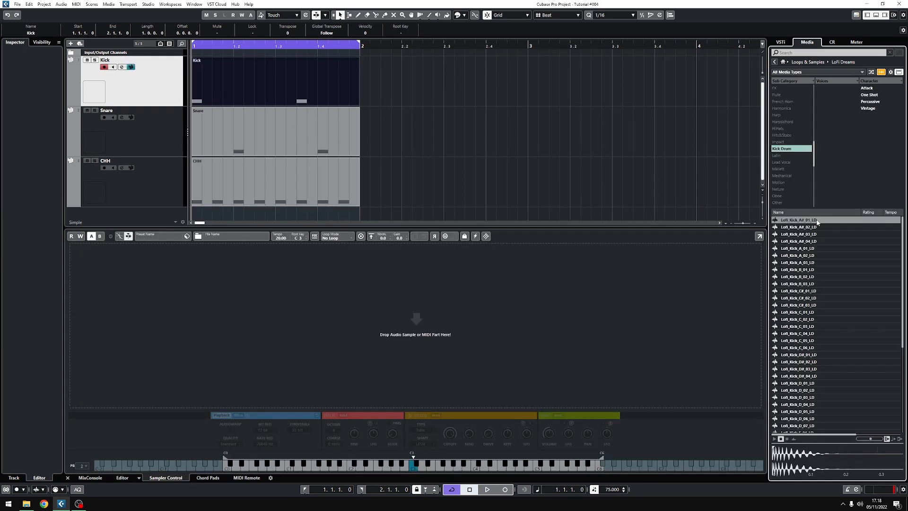
Load Lofi_Kick_A#_01_LD, Lofi_Snare_15_LD and Lofi_Closed_HiHat_06_LD into the Kick, Snare and CHH sampler tracks while looping the beat
left_click_drag(799, 220, 403, 330)
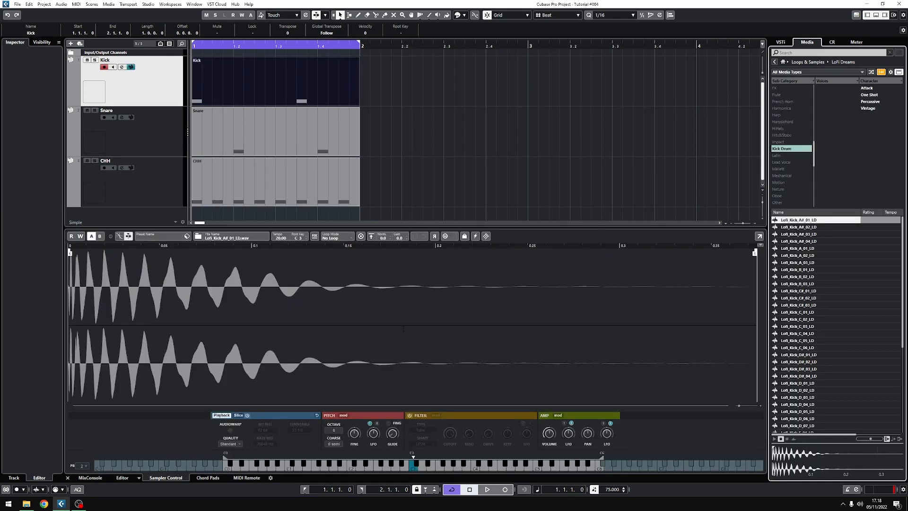
key("space")
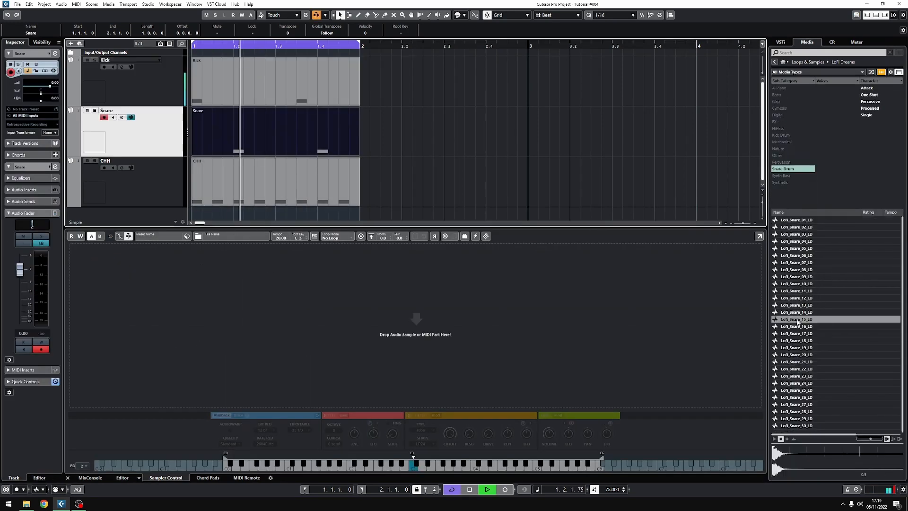
left_click_drag(798, 322, 416, 307)
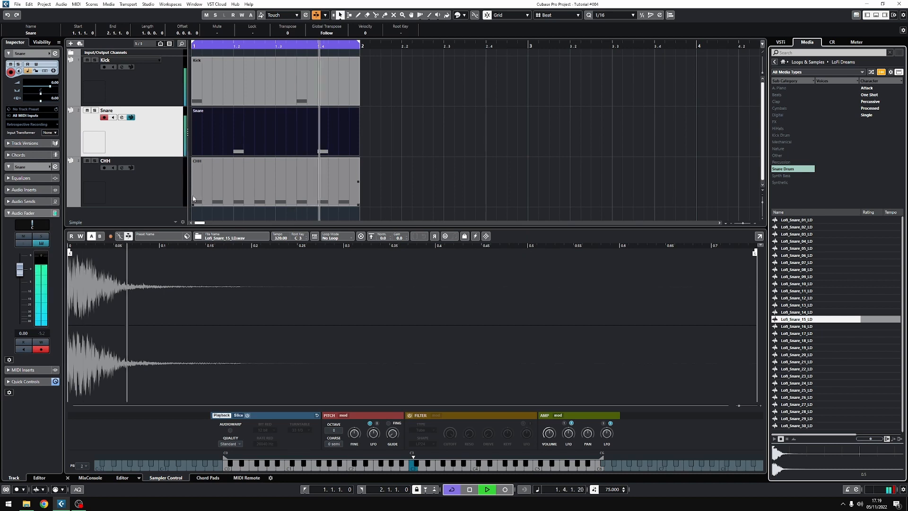
left_click(251, 193)
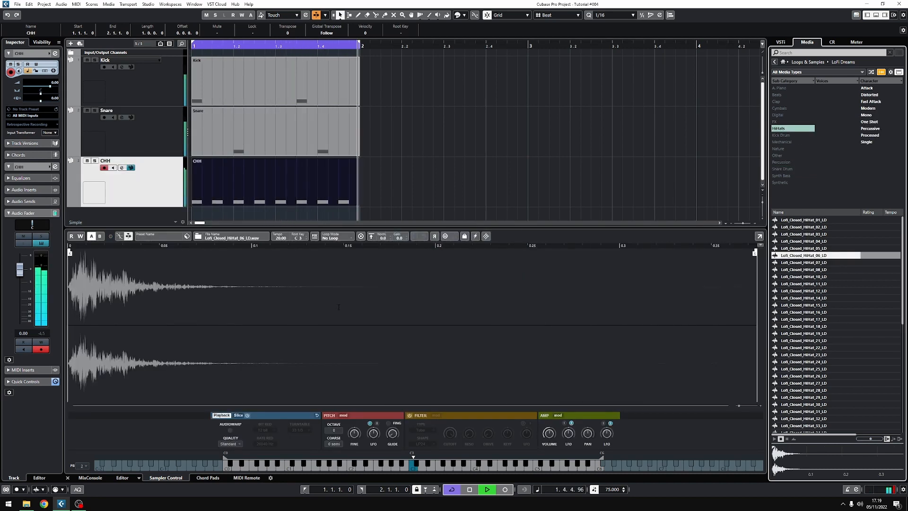
left_click(310, 145)
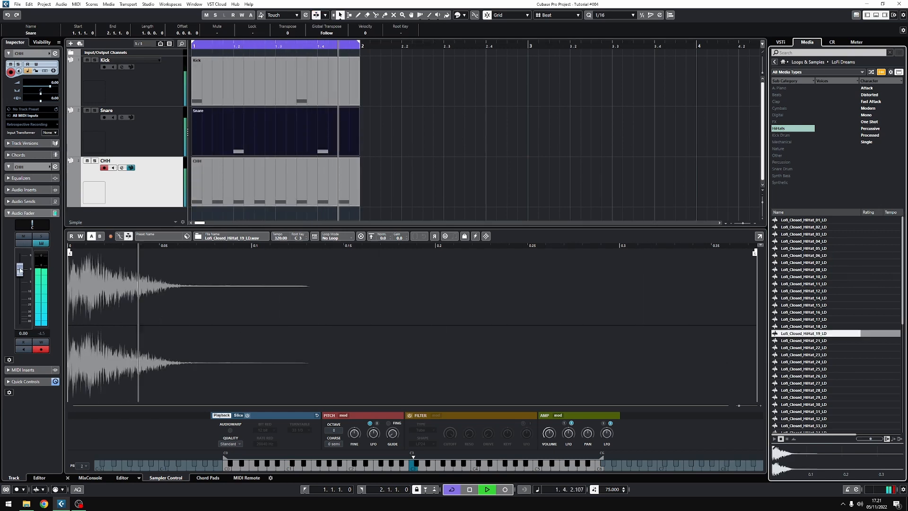
Lower the Kick track's volume to -5.11 dB and the Snare track's volume to -8.40 dB, checking against the looped beat
key("space")
left_click(163, 97)
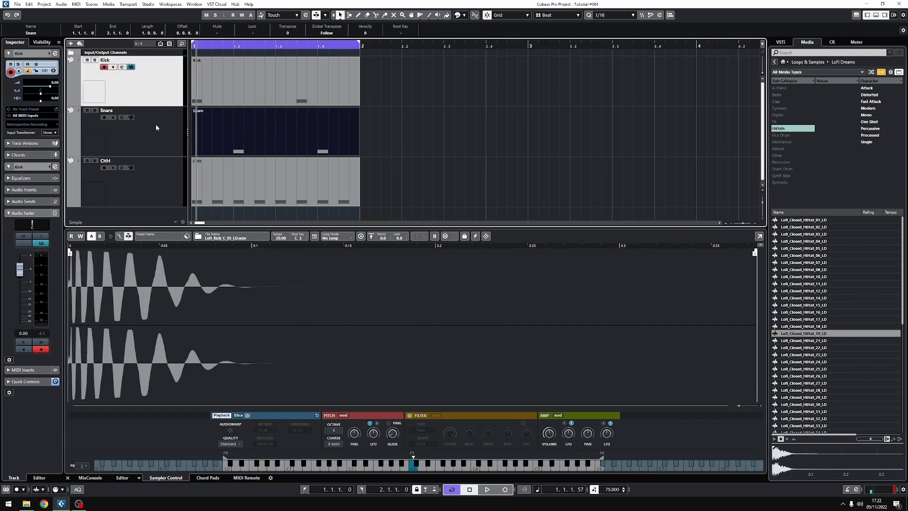
left_click_drag(27, 277, 27, 288)
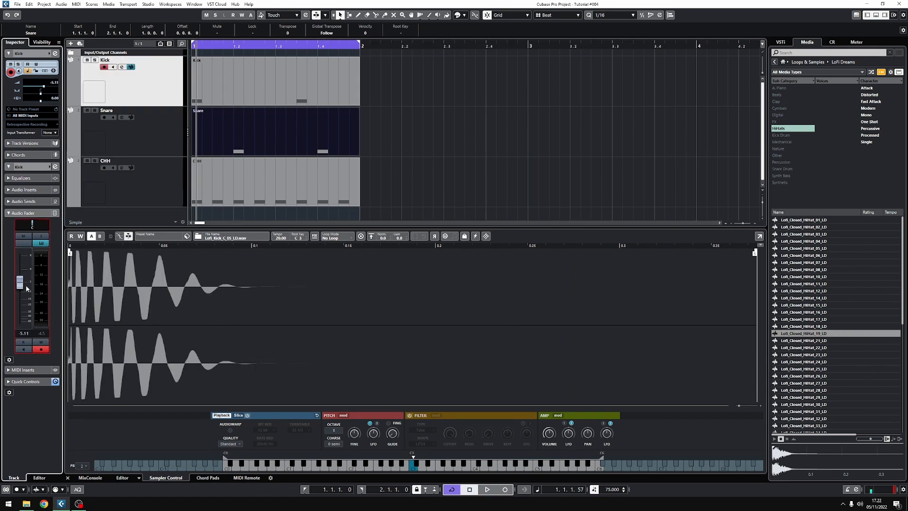
key("space")
left_click(159, 139)
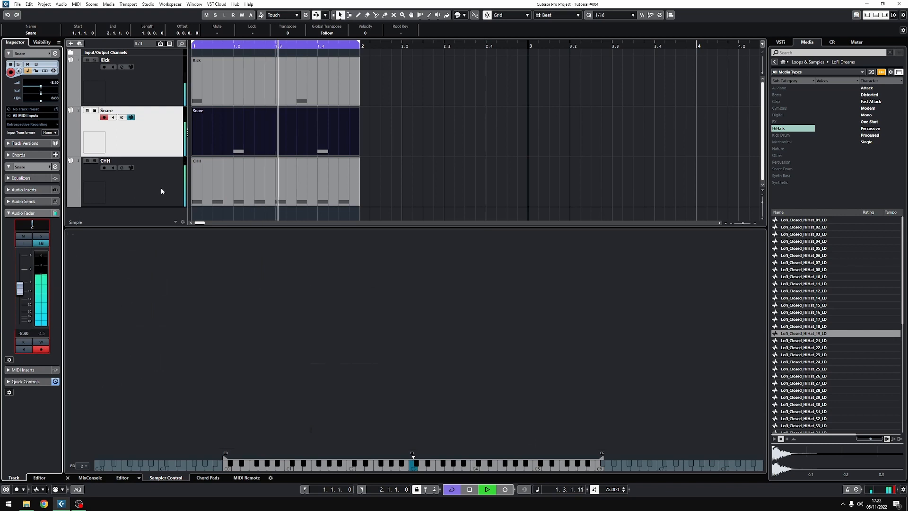
Lower the CHH track's volume to -11.0 dB and set the Snare track's volume to -6.61 dB during loop playback
left_click(161, 191)
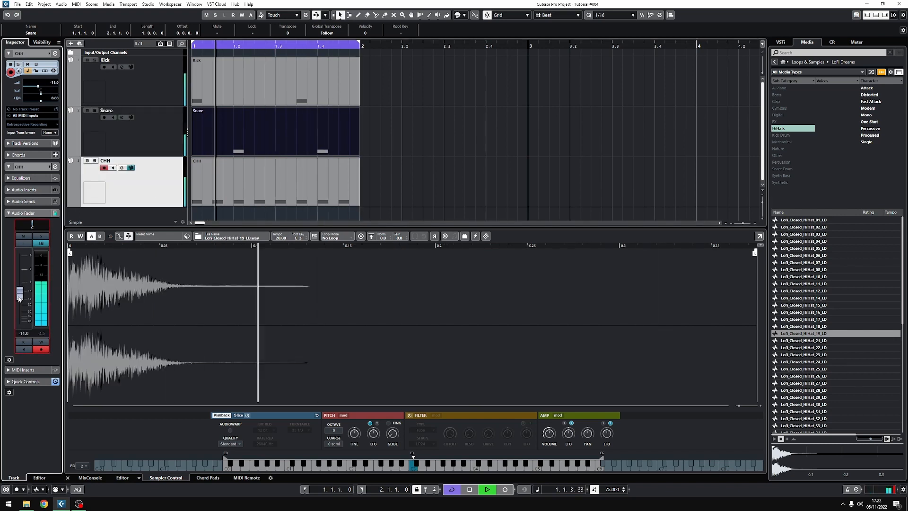
key("Up")
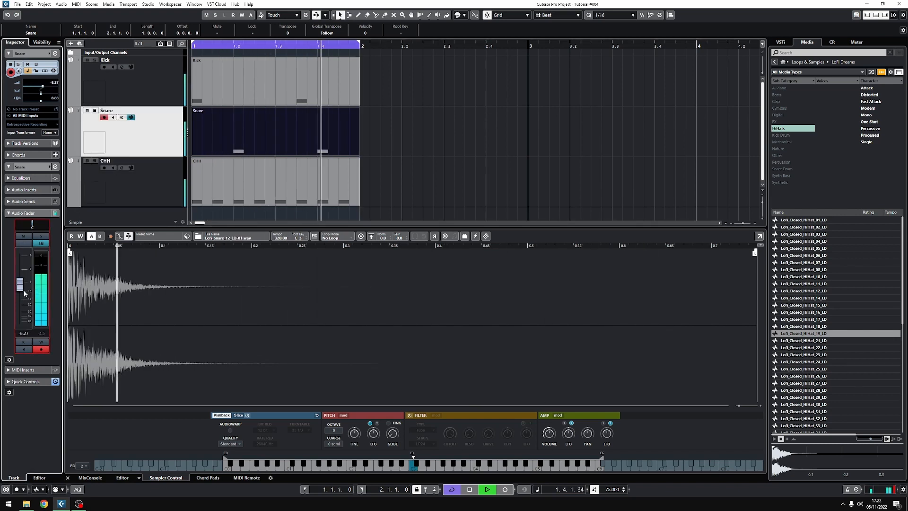
left_click_drag(24, 293, 24, 294)
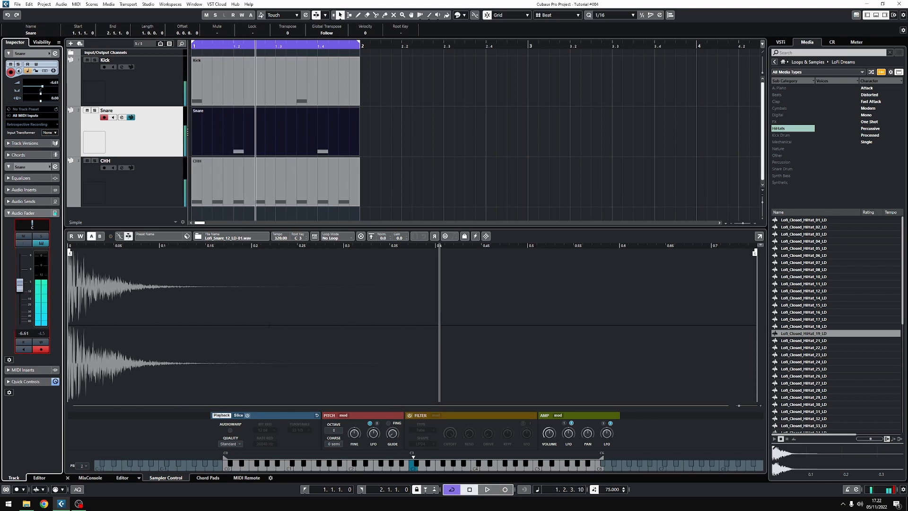
Reveal the Stereo Out channel among the input/output channels and check its output level during playback
left_click(71, 53)
left_click(149, 74)
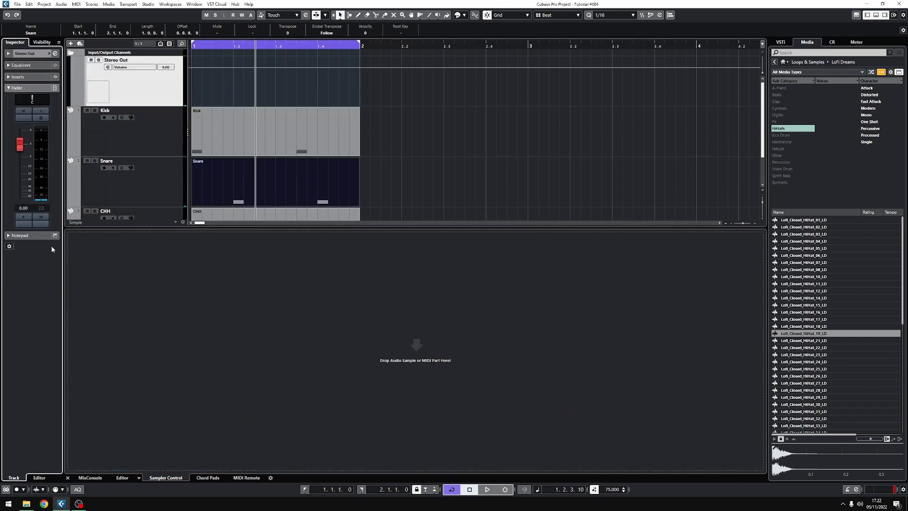
key("space")
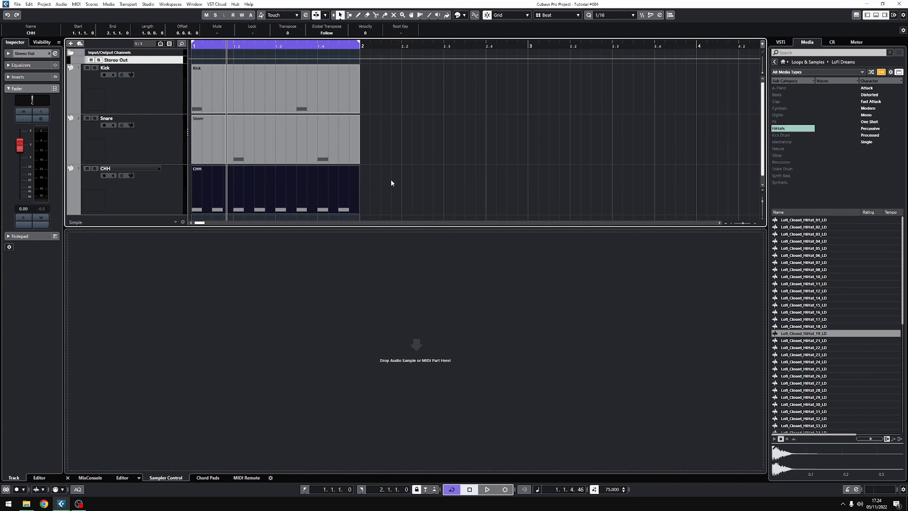
Duplicate the Kick, Snare and CHH parts three times to fill four bars and extend the loop range to bar 5
left_click_drag(397, 190, 283, 93)
key("ctrl+d")
key("ctrl+d")
key("ctrl+d")
key("g")
key("g")
left_click(646, 46, "alt")
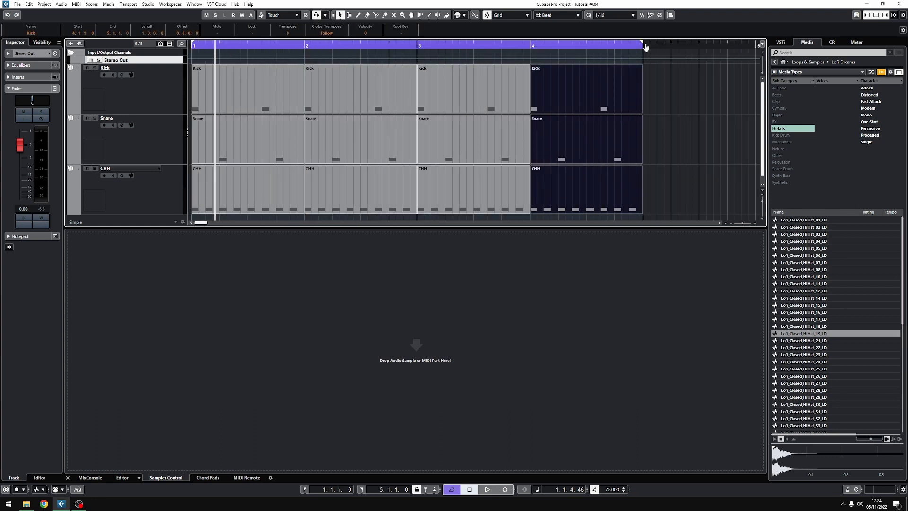
Glue the Kick parts and the Snare parts into one four-bar part each, and open the Kick part for note editing
left_click(273, 93)
left_click(273, 138)
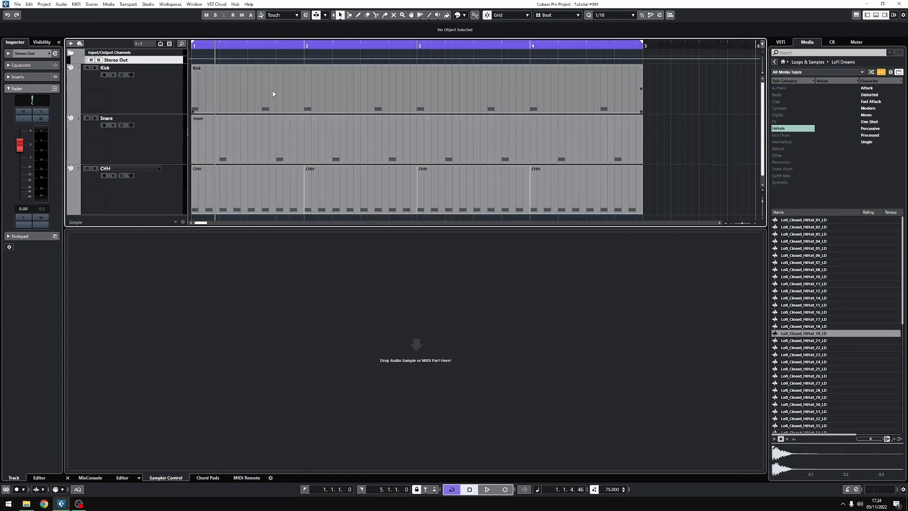
double_click(273, 93)
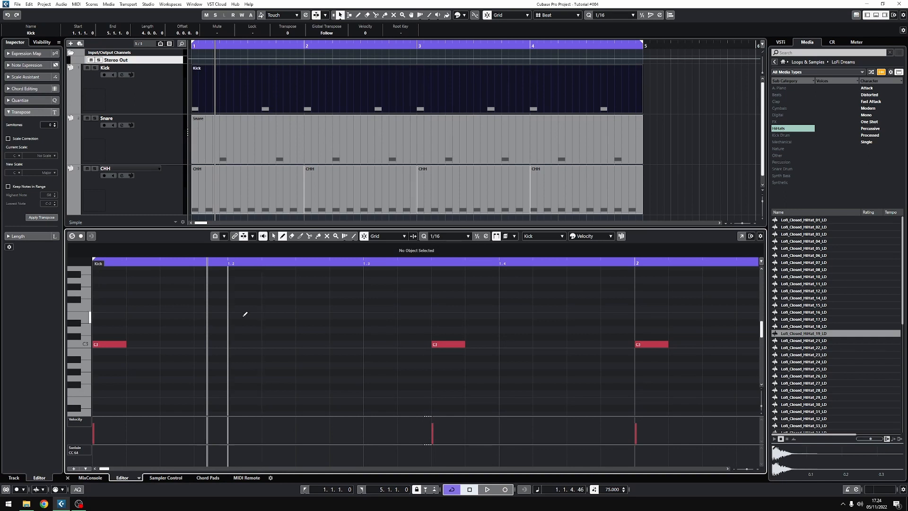
Add extra C3 kick notes in bar 2 at 2.1.3 and 2.4.2 during playback
scroll(393, 387, "down", 3)
scroll(416, 385, "right", 1)
scroll(412, 385, "down", 2)
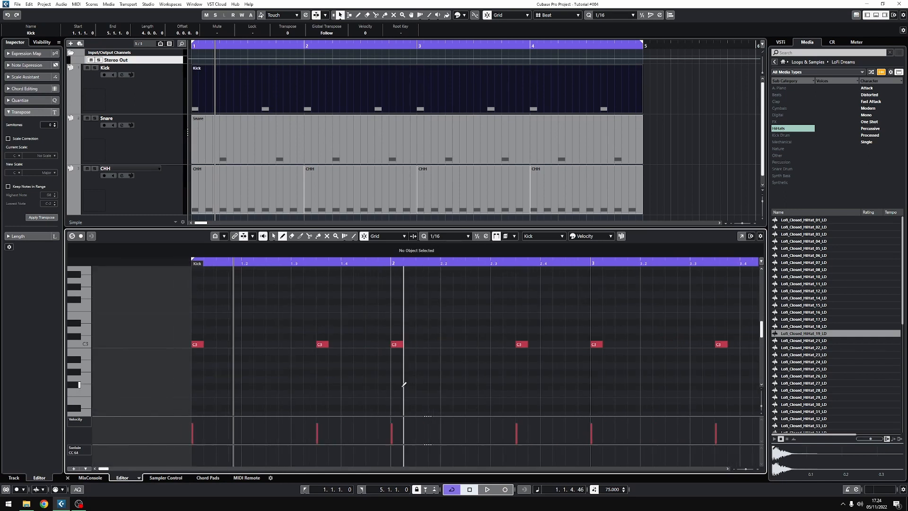
scroll(348, 370, "right", 1)
left_click_drag(146, 264, 121, 266)
key("space")
right_click(365, 369)
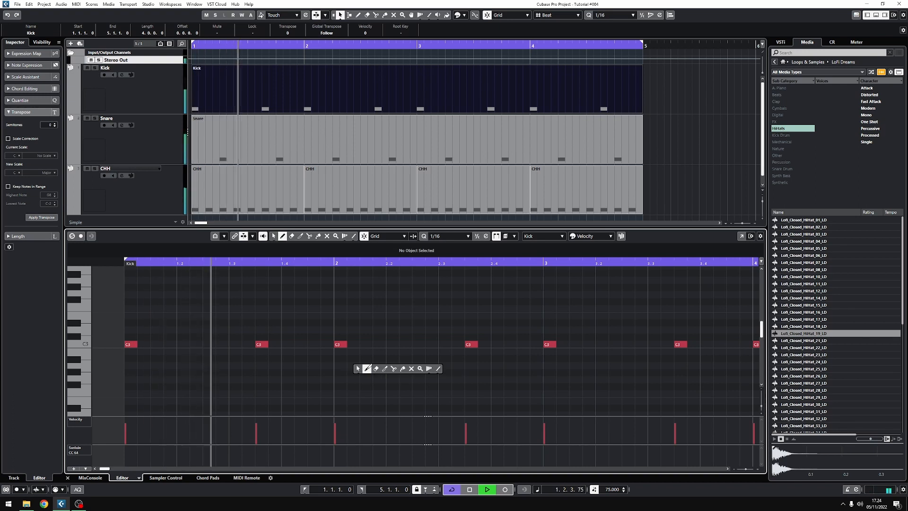
left_click(368, 345)
Add C3 kick notes at 3.4.3 and 4.1.4, place bar 4's last kick at 4.3.3, and listen to the result
scroll(408, 377, "right", 2)
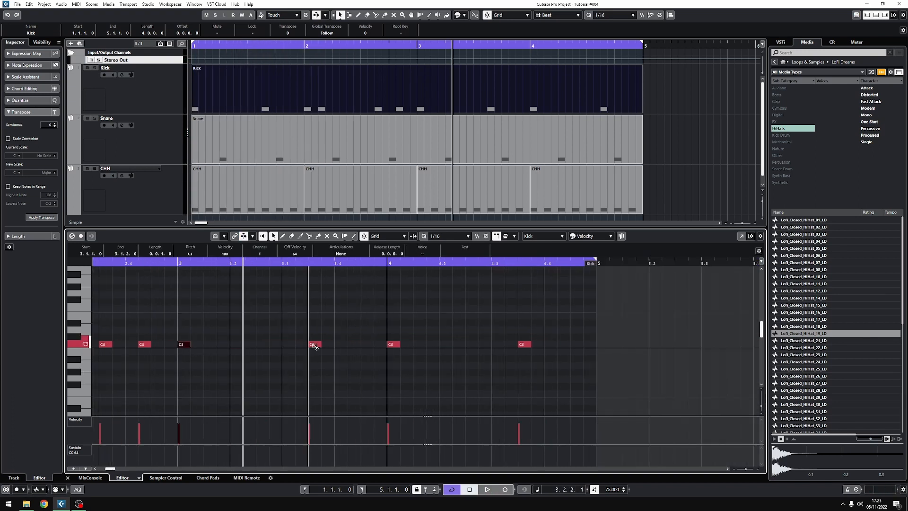
key("space")
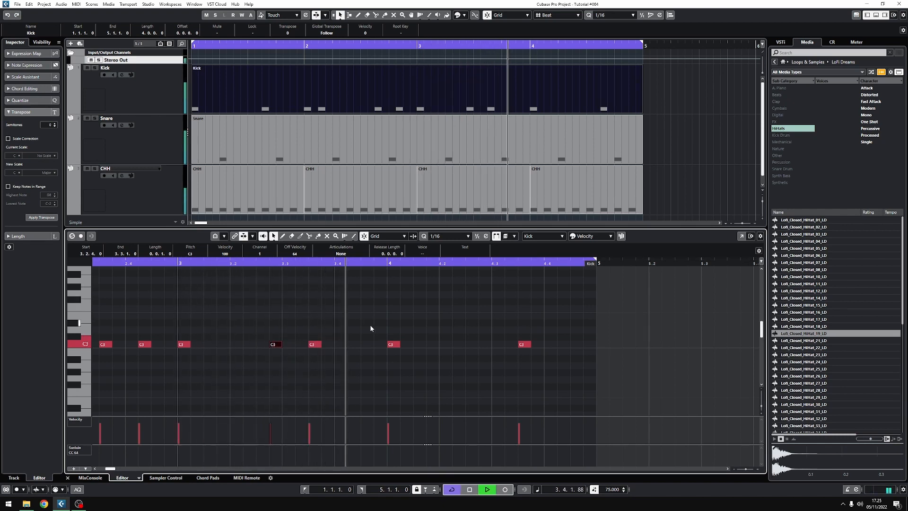
left_click_drag(397, 346, 426, 349)
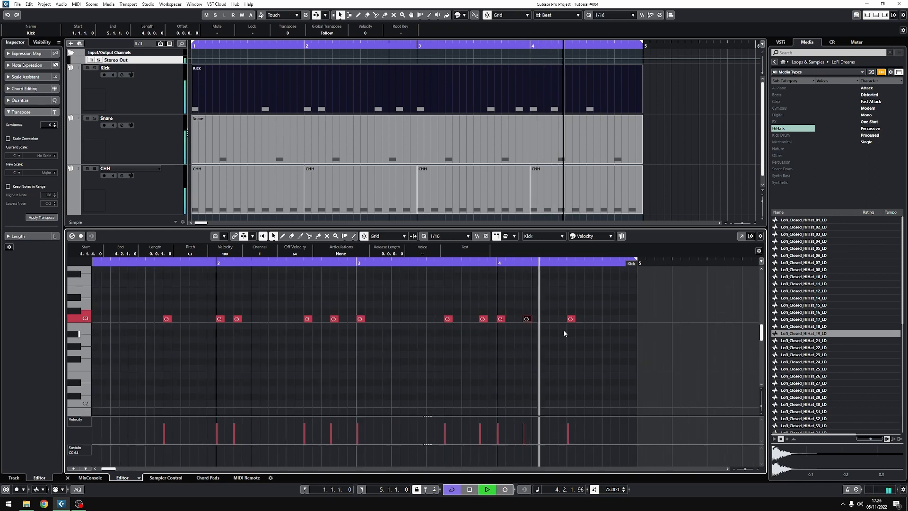
left_click_drag(571, 318, 588, 319)
left_click(498, 264)
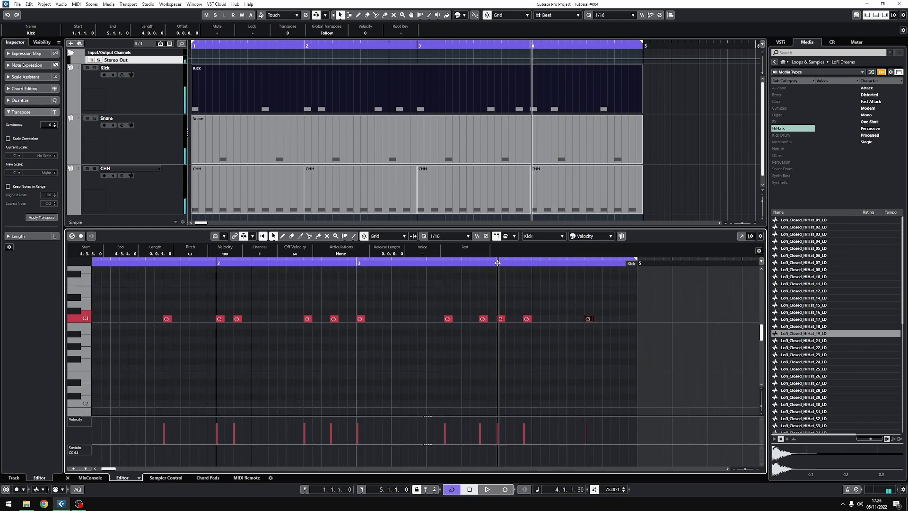
key("space")
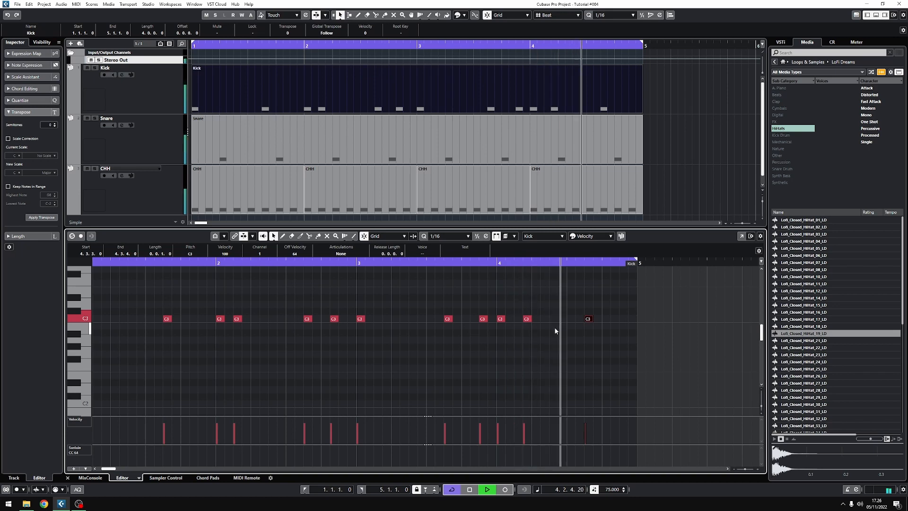
scroll(419, 343, "left", 1)
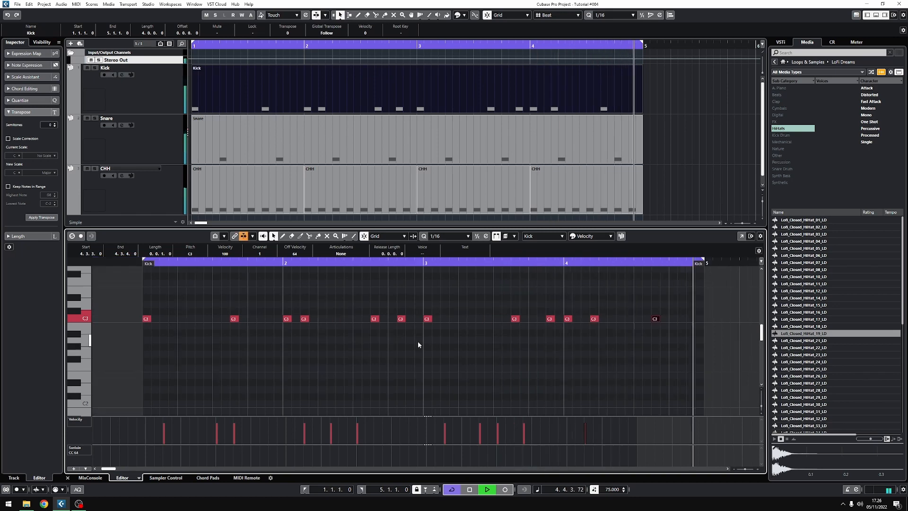
Add two sixteenth C3 snare notes at 4.4.2 and 4.4.3 as an end fill and play it from bar 4
left_click(339, 149)
scroll(413, 211, "down", 1)
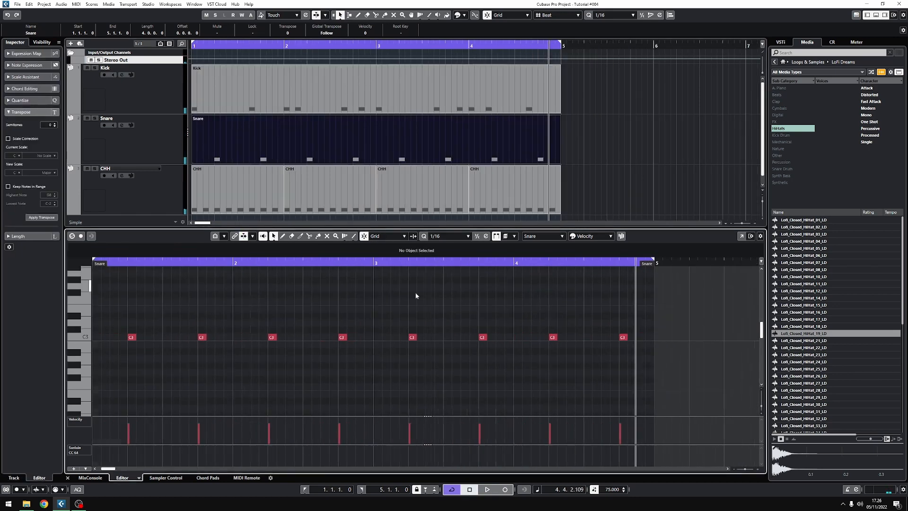
scroll(415, 293, "down", 2)
scroll(562, 331, "up", 3)
left_click(545, 337, "alt")
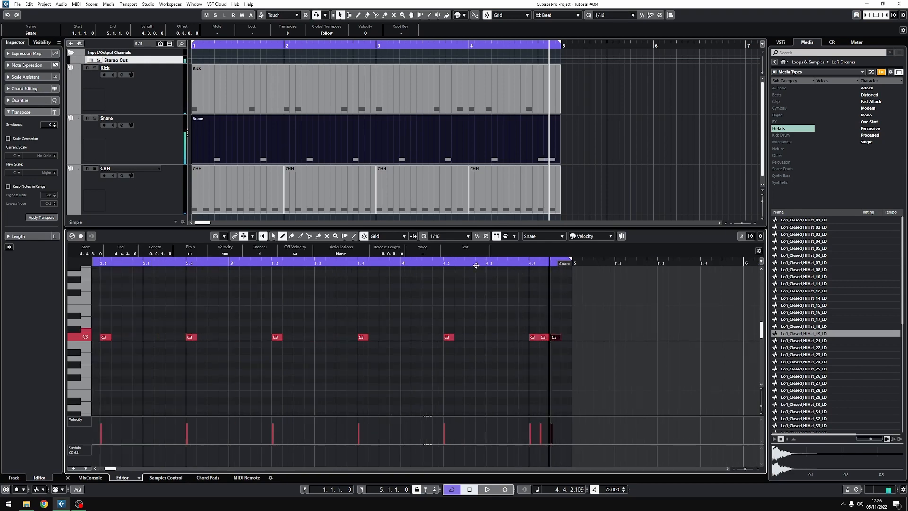
left_click_drag(463, 263, 400, 262)
key("space")
Add an extra C3 snare note near the end of bar 2 and place it at 2.4.4, checking with playback
right_click(463, 310)
left_click(467, 313)
scroll(526, 351, "right", 1)
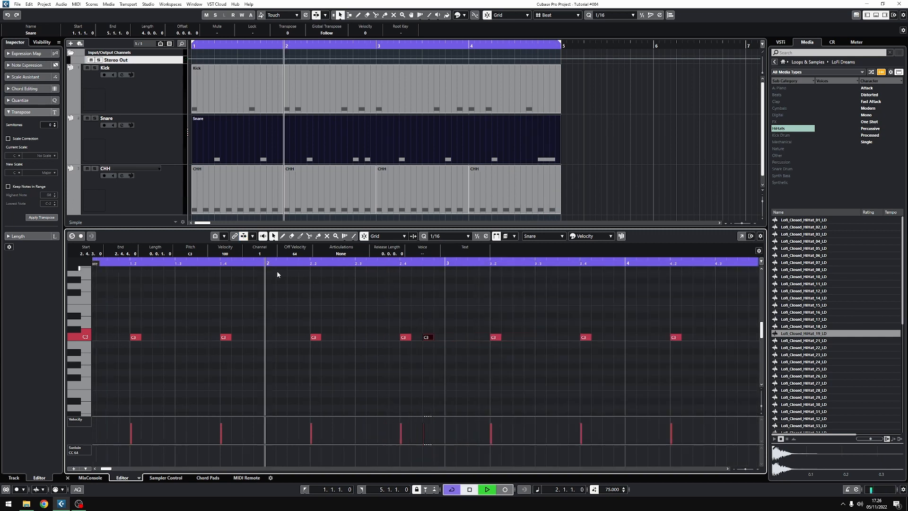
key("space")
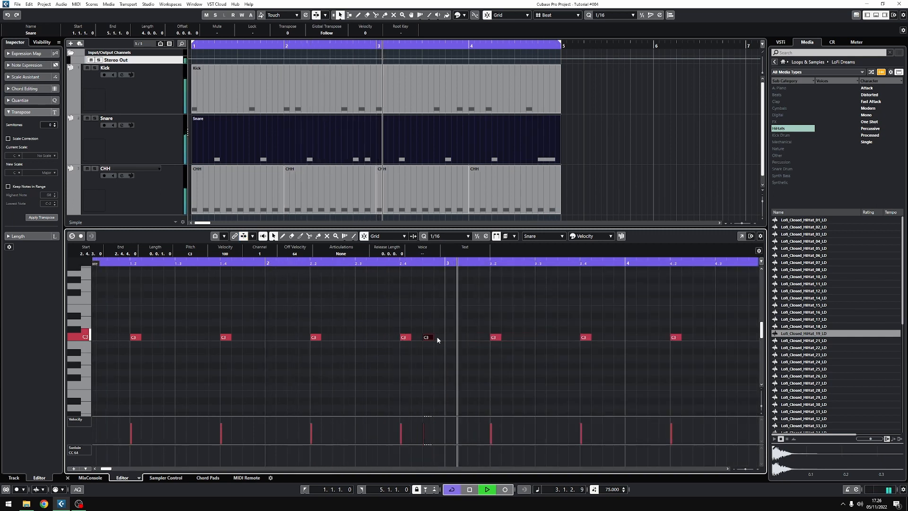
scroll(466, 354, "down", 1)
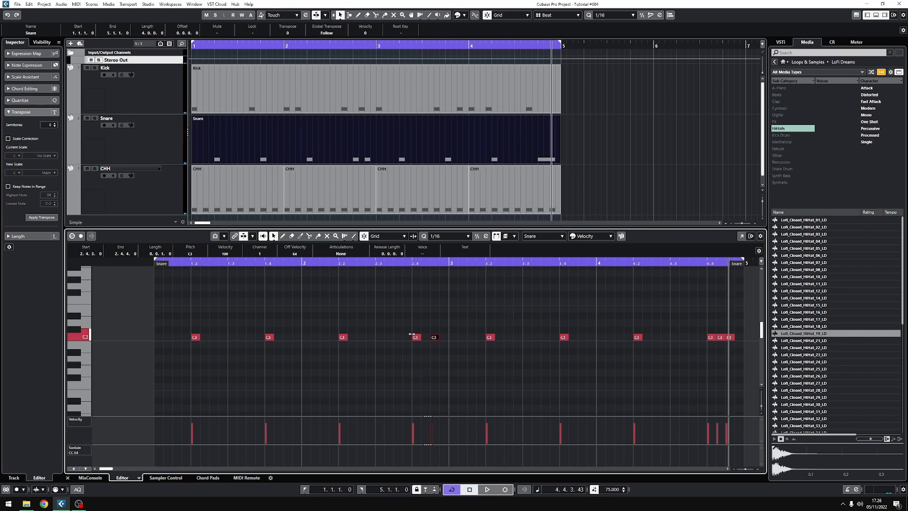
left_click_drag(438, 336, 448, 337)
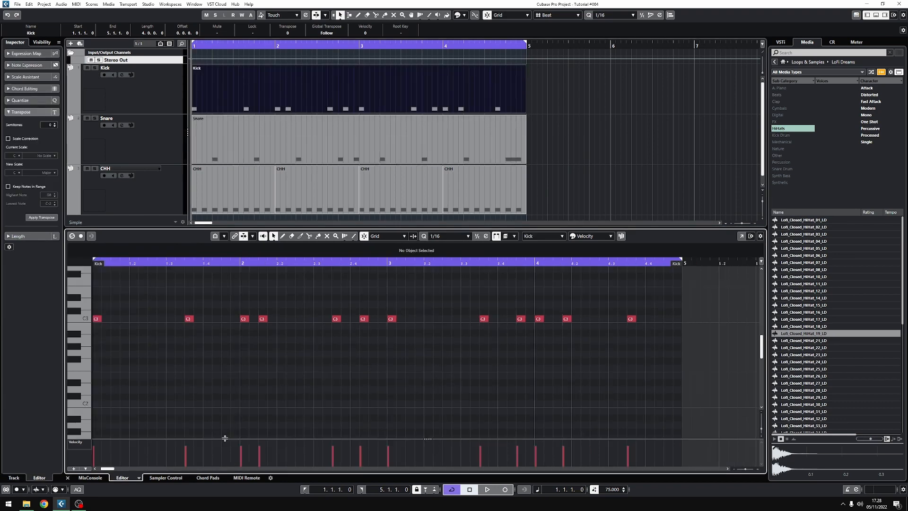
Enlarge the Kick part's velocity lane and lower the velocities of the notes at 2.1.3, 2.4.2, 3.4.3 and 4.1.4, checking with playback
left_click_drag(224, 439, 238, 395)
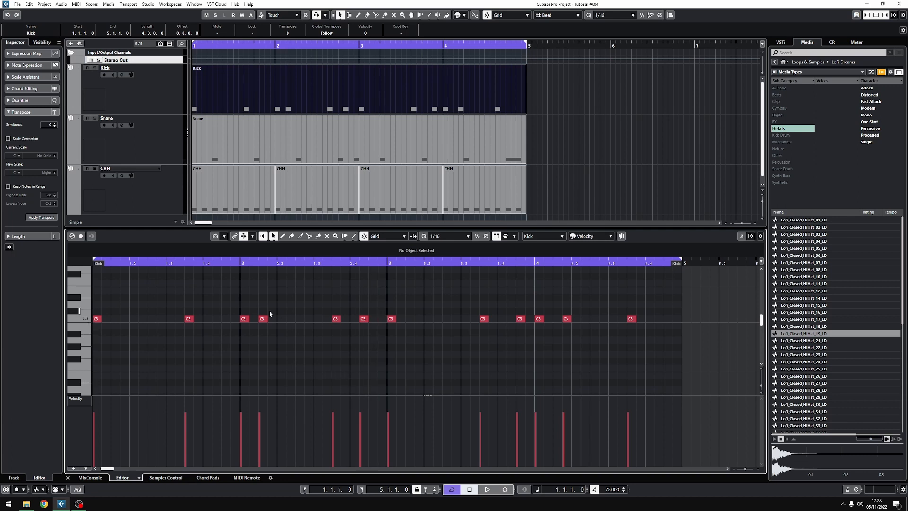
right_click(257, 379)
left_click(266, 379)
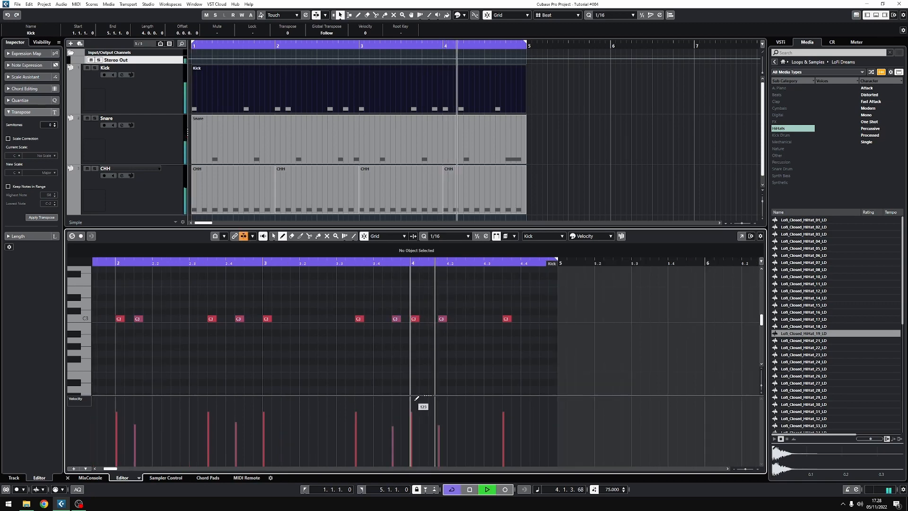
left_click(440, 422)
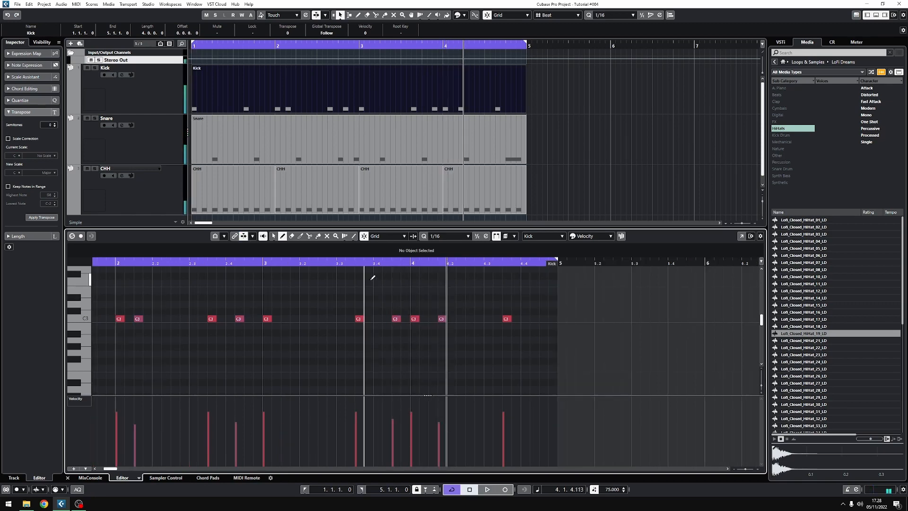
left_click_drag(348, 262, 355, 263)
key("space")
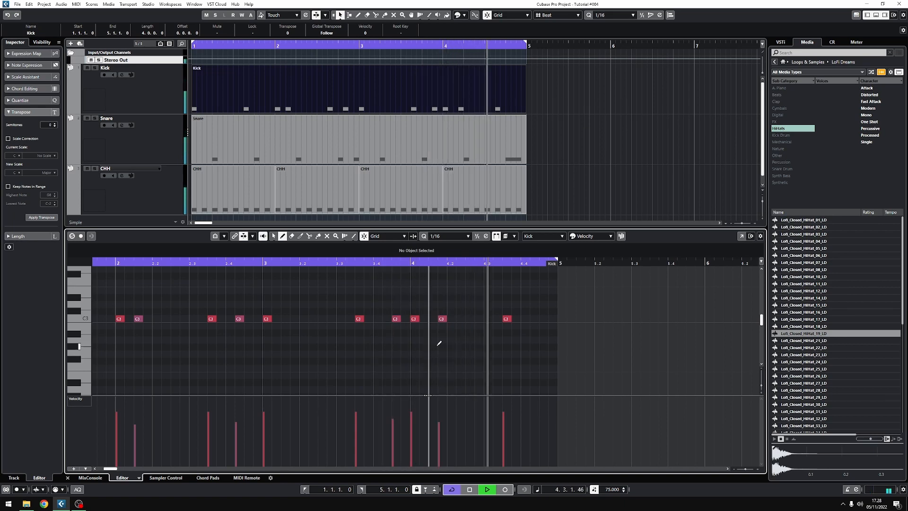
key("space")
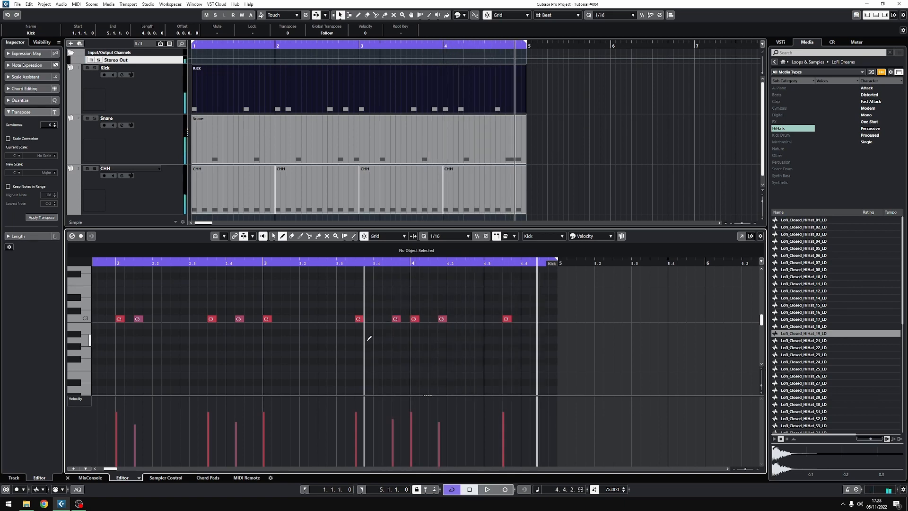
Lower the velocities of the extra snare notes at 2.4.4, 4.4.2 and 4.4.3, and listen to the fill from bar 4
key("Down")
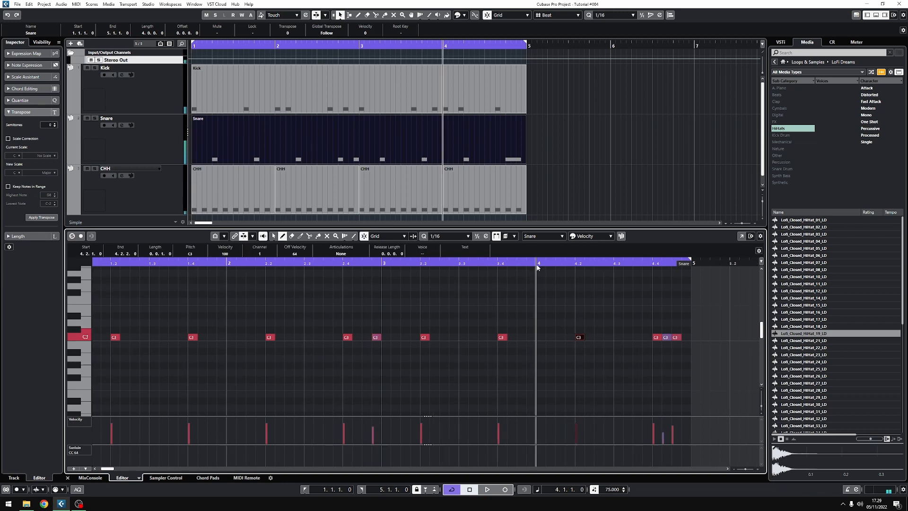
key("space")
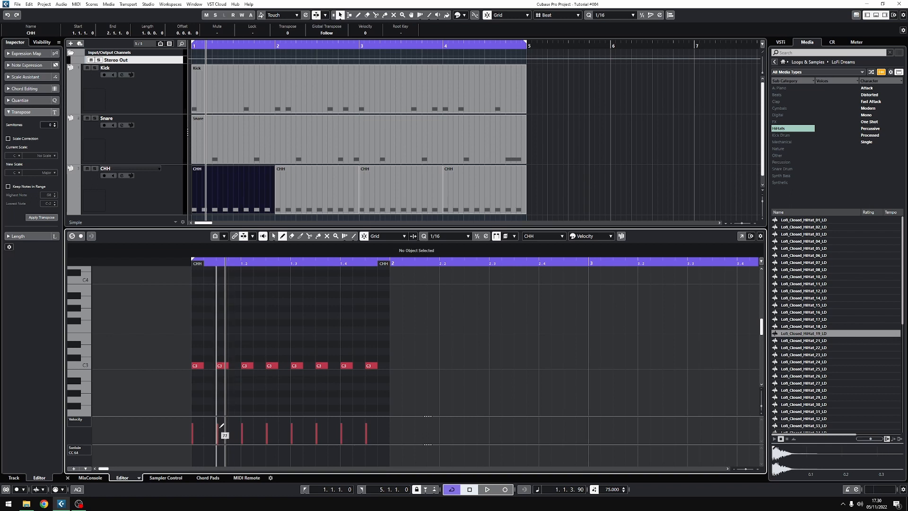
Vary the hi-hat velocities in the first CHH part, making every second eighth note softer than the notes on the beats
left_click(267, 429)
left_click(317, 428)
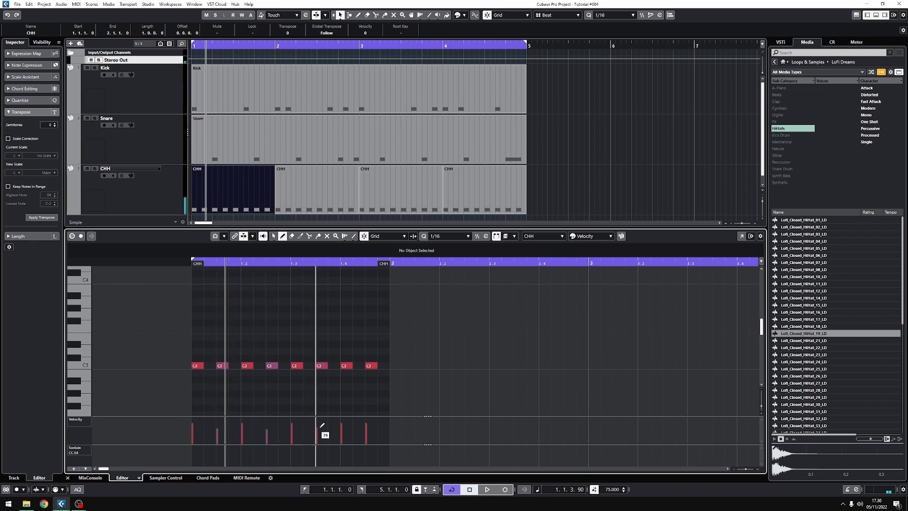
left_click(366, 427)
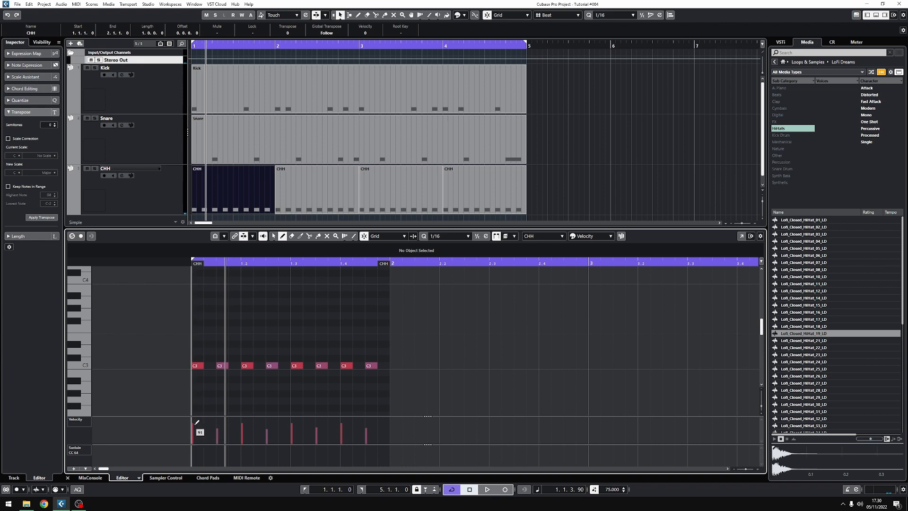
left_click_drag(197, 422, 226, 434)
left_click(220, 431)
left_click(243, 425)
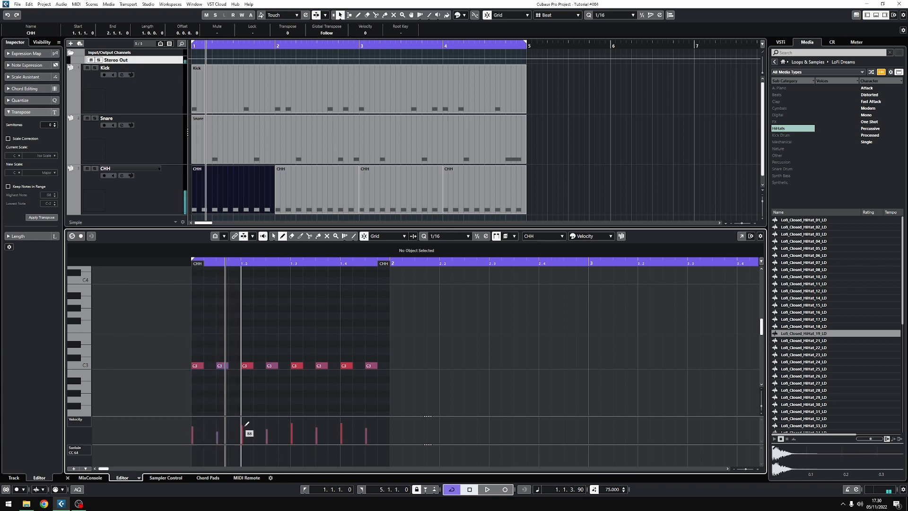
left_click(272, 430)
left_click(294, 426)
left_click(317, 429)
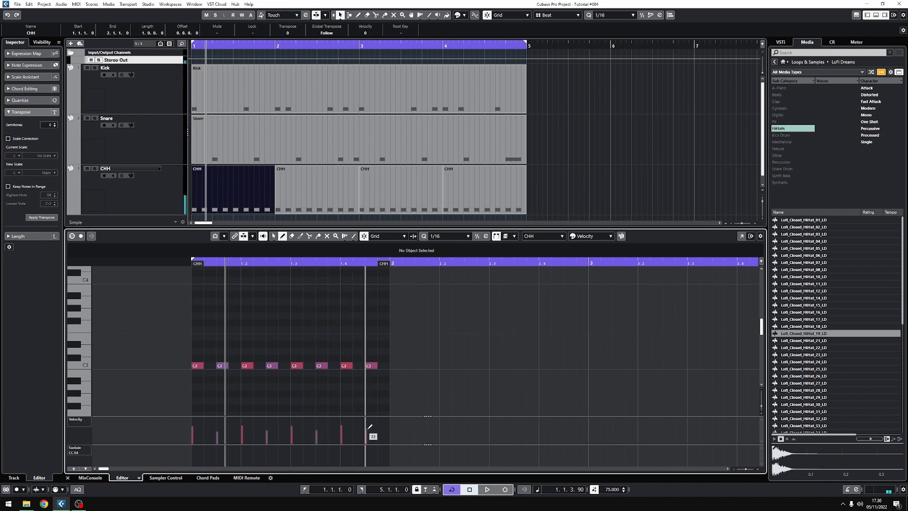
key("space")
Replace the CHH parts in bars 2 to 4 with three duplicates of the bar 1 part
left_click_drag(542, 190, 309, 204)
key("Delete")
left_click(256, 203)
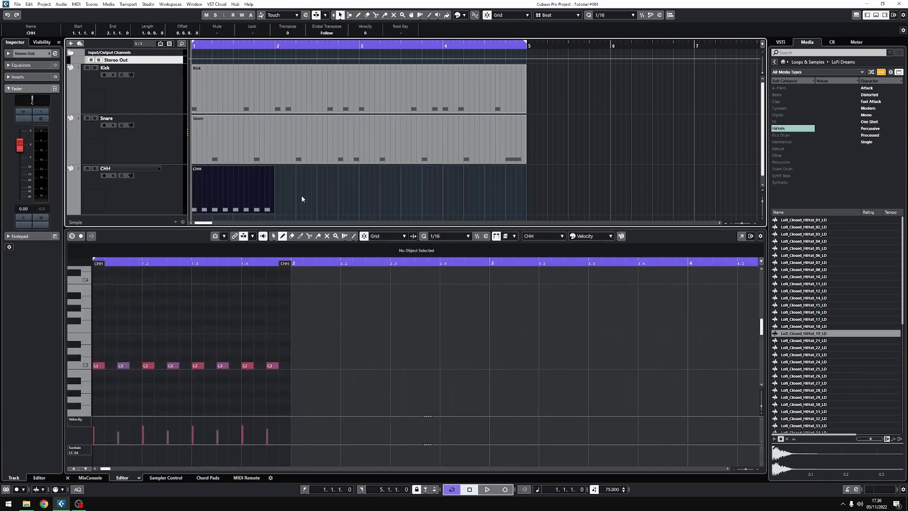
key("ctrl+d")
key("ctrl+d")
key("ctrl+d")
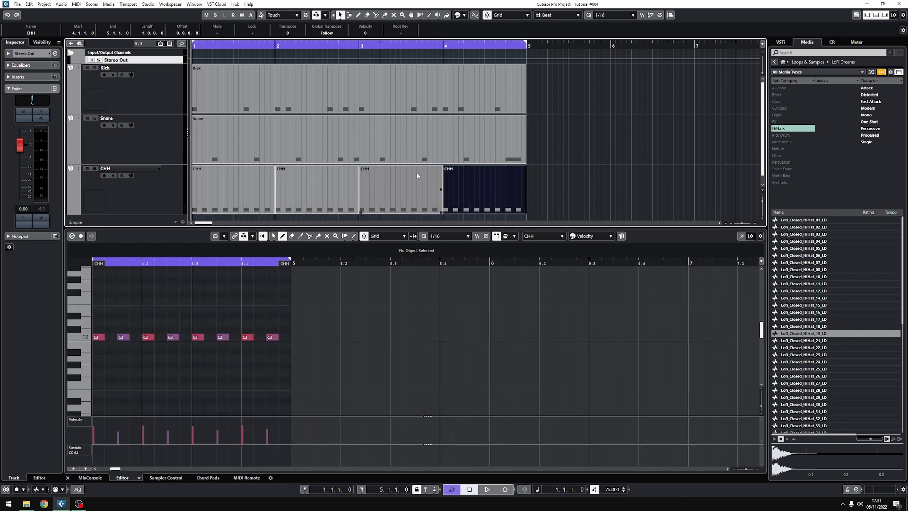
Play back the beat, then set the quantize grid to 1/16 with 70% swing in the Quantize Panel
key("g")
key("space")
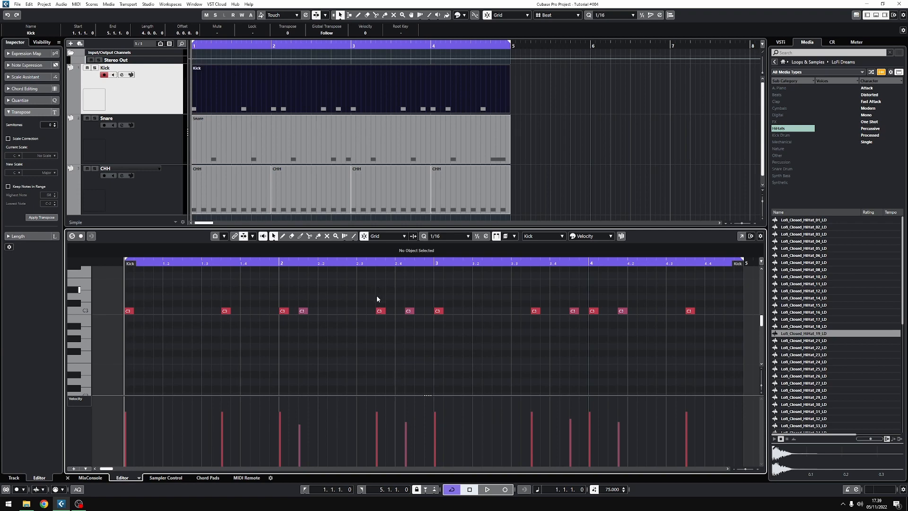
left_click(487, 236)
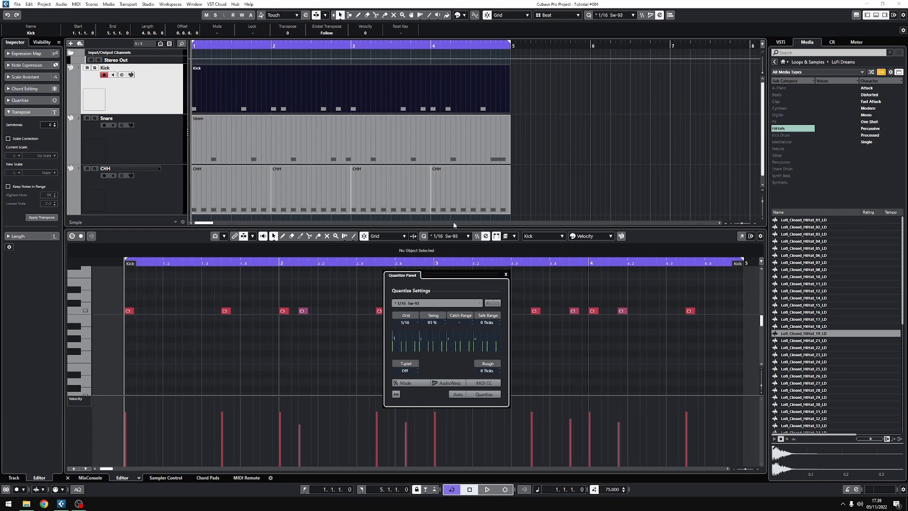
left_click_drag(454, 223, 440, 450)
left_click_drag(445, 246, 448, 247)
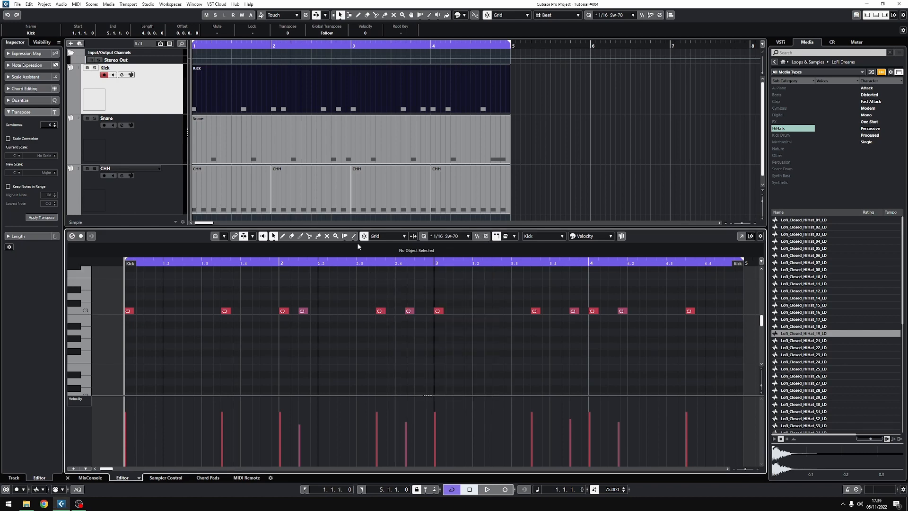
Shift individual Kick notes across the four bars slightly early or late, off the 1/16 grid
key("h")
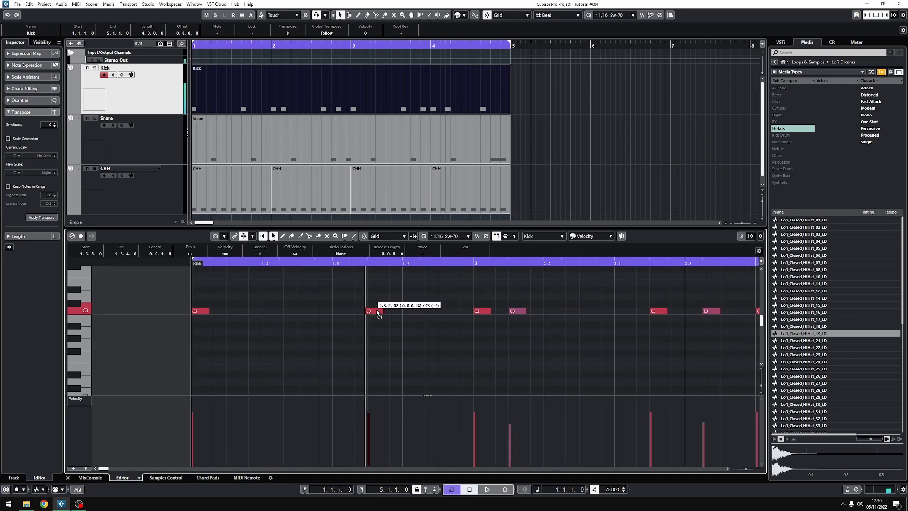
left_click_drag(371, 311, 492, 313)
scroll(634, 328, "right", 3)
left_click_drag(541, 312, 545, 314)
scroll(357, 336, "right", 6)
left_click_drag(394, 321, 390, 321)
left_click_drag(462, 319, 465, 319)
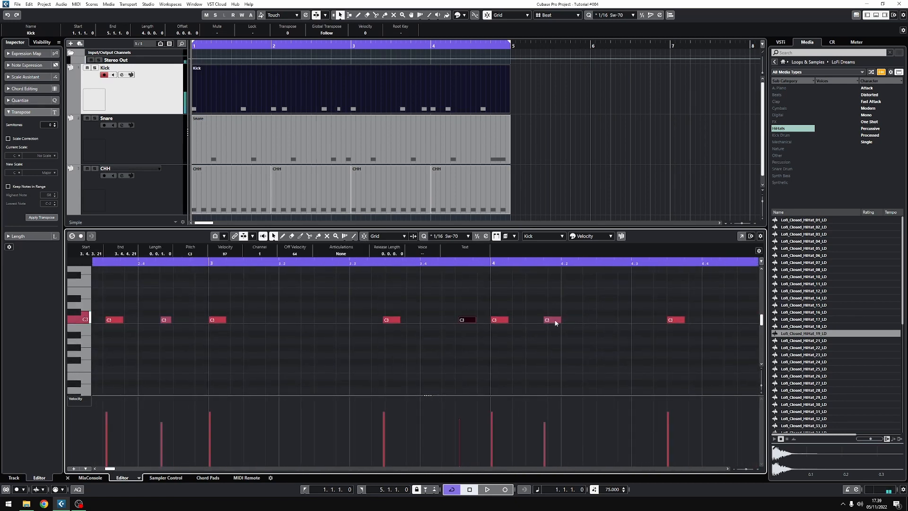
left_click_drag(552, 319, 556, 319)
scroll(401, 326, "right", 6)
left_click_drag(402, 327, 405, 327)
Open the Snare part and move its hits slightly off the grid, including the three-note fill at the end of bar 4
double_click(290, 147)
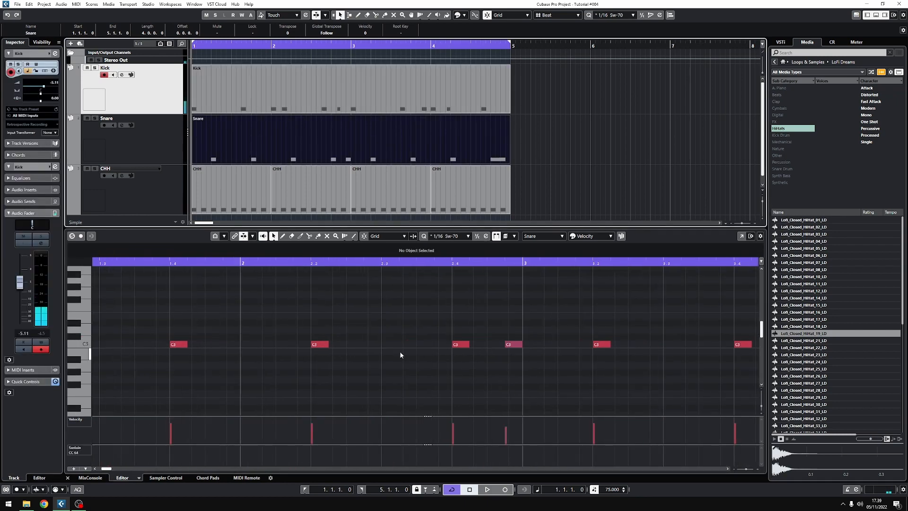
scroll(399, 351, "down", 2)
left_click_drag(160, 317, 162, 317)
left_click_drag(272, 314, 268, 315)
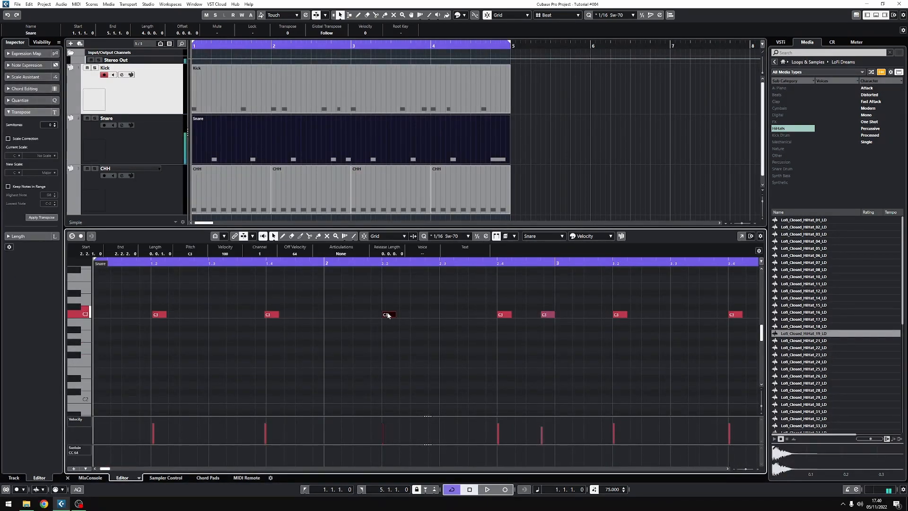
left_click_drag(388, 315, 388, 315)
left_click_drag(503, 314, 500, 316)
left_click_drag(545, 315, 476, 326)
left_click(390, 315)
scroll(473, 326, "right", 6)
left_click(474, 325)
scroll(471, 344, "up", 3)
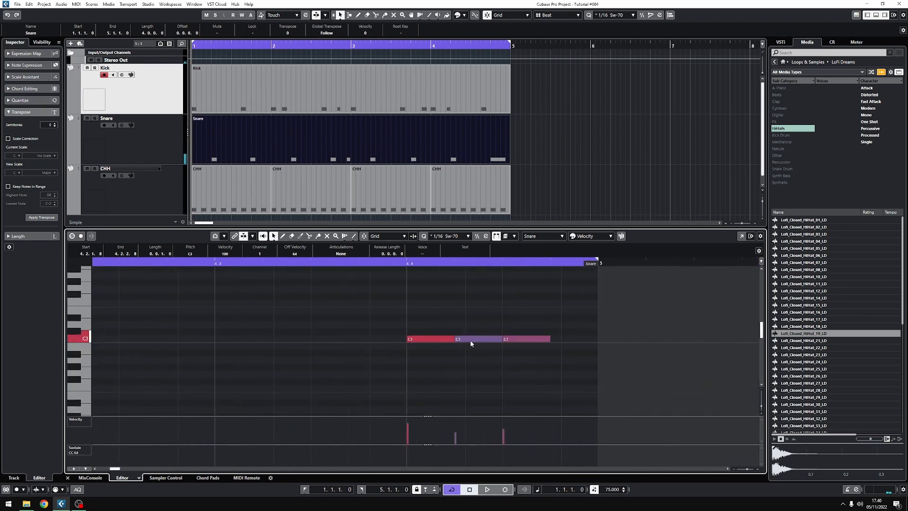
left_click(457, 338)
left_click(505, 338)
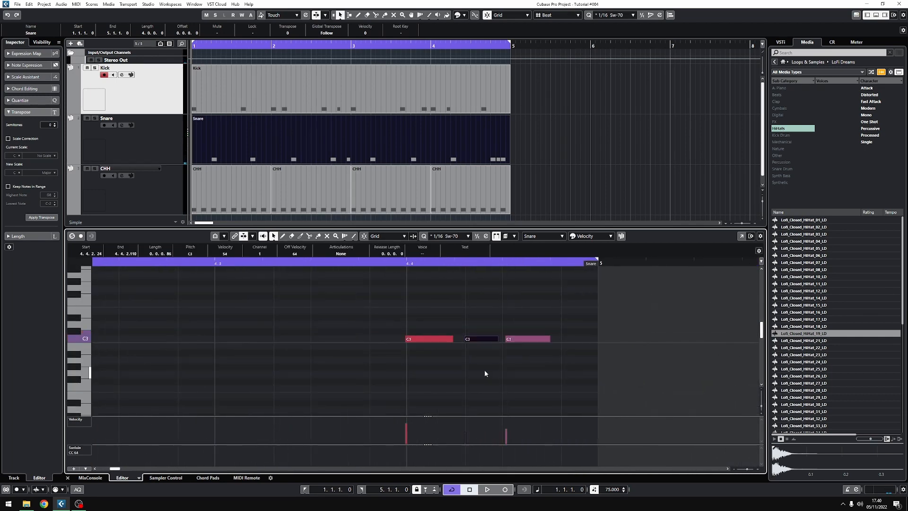
Open the bar 1 CHH part and shift its hi-hat notes slightly early or late, off the grid
left_click(232, 189)
left_click(280, 366)
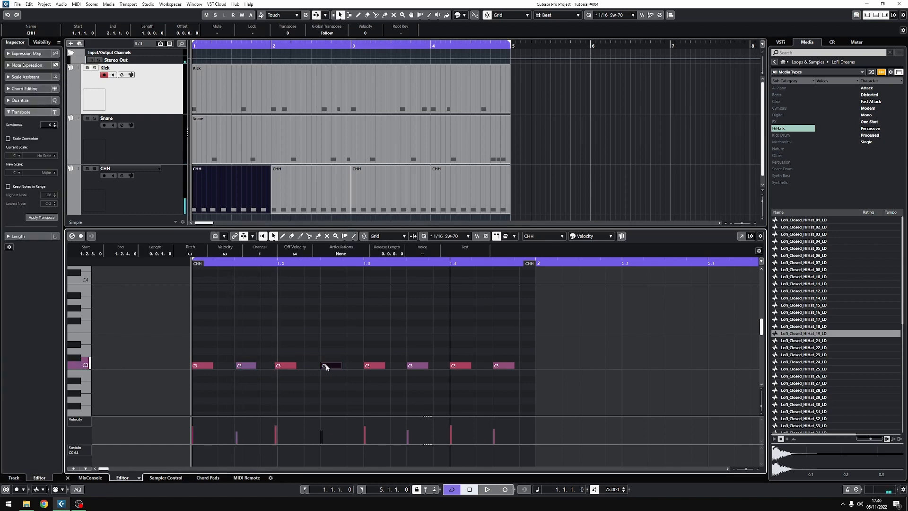
left_click_drag(326, 365, 414, 366)
left_click_drag(497, 366, 493, 366)
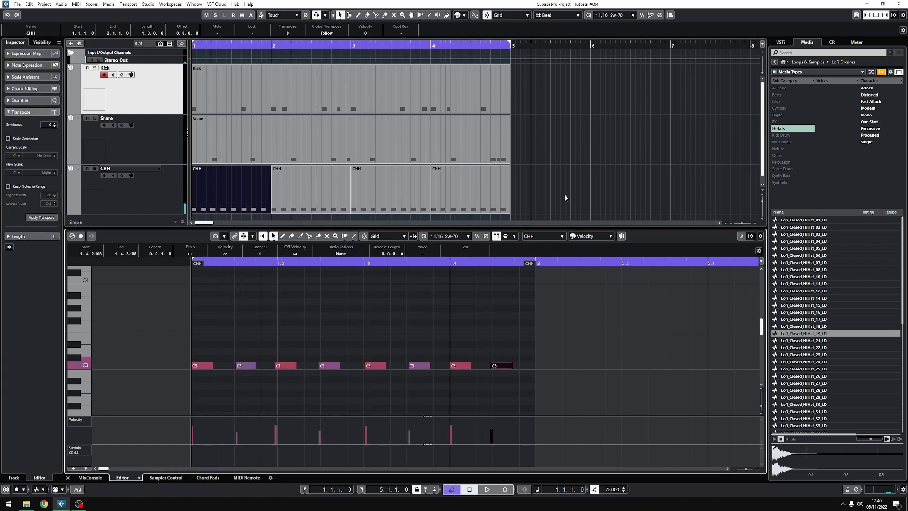
Turn the separate CHH parts into one four-bar part and shift the hi-hats around beat 4 of bar 4 slightly
left_click_drag(566, 198, 303, 204)
left_click(393, 189)
left_click(265, 197)
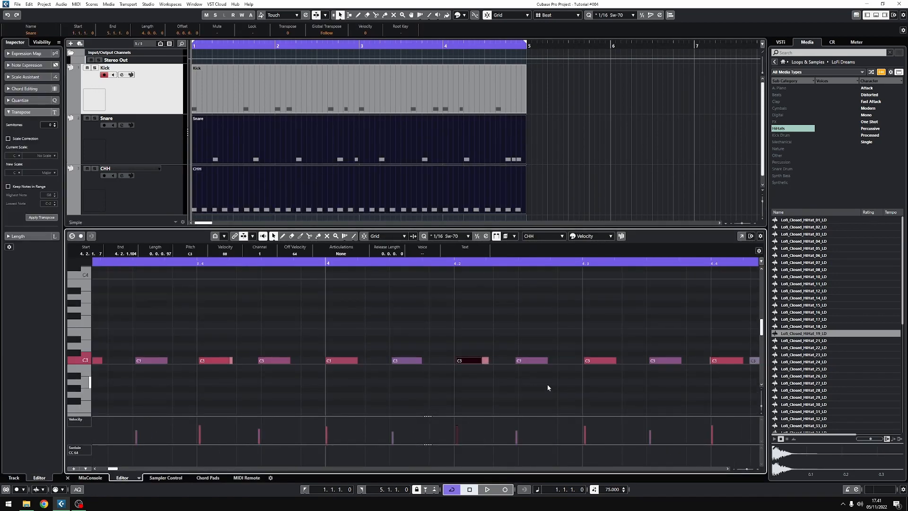
scroll(473, 386, "right", 5)
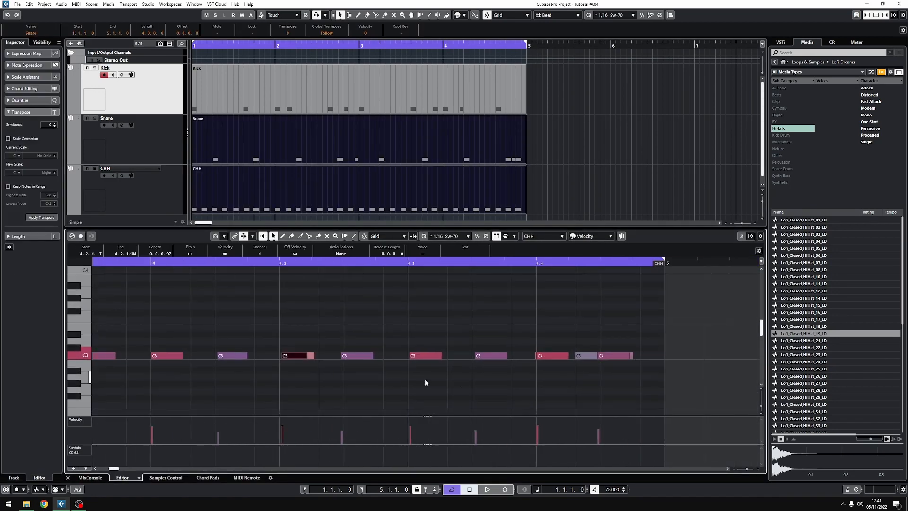
left_click(539, 355)
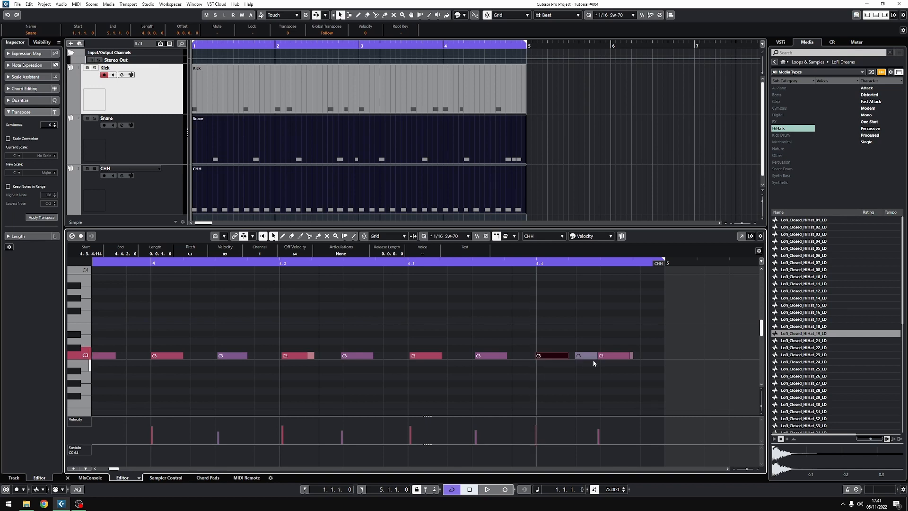
mouse_move(601, 355)
left_mouse_down()
mouse_move(614, 355)
mouse_move(604, 355)
left_mouse_up()
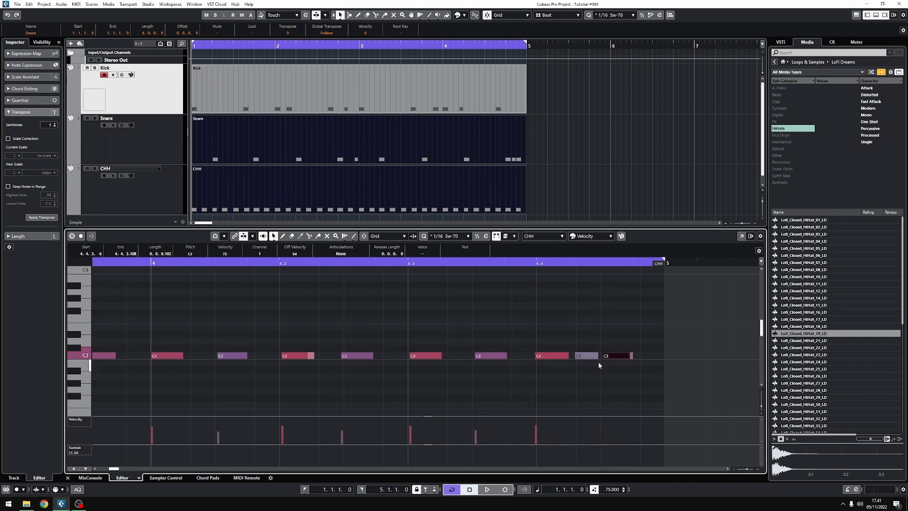
Edit the Kick and CHH parts together and fine-tune the timing of notes in bars 1 and 2 against each other
left_click(250, 101)
left_click(260, 188, "shift")
left_click(376, 326)
left_click(418, 327)
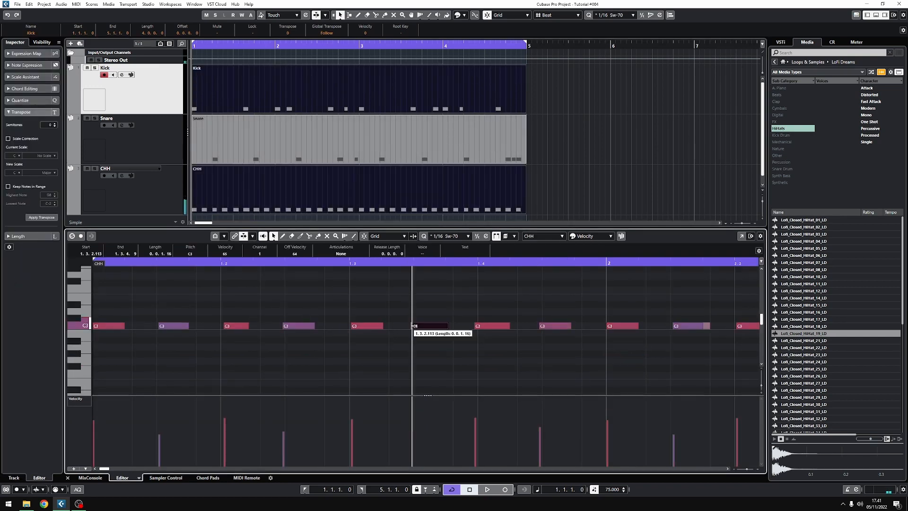
scroll(454, 333, "right", 5)
left_click(462, 323)
scroll(450, 334, "right", 5)
left_click(442, 330)
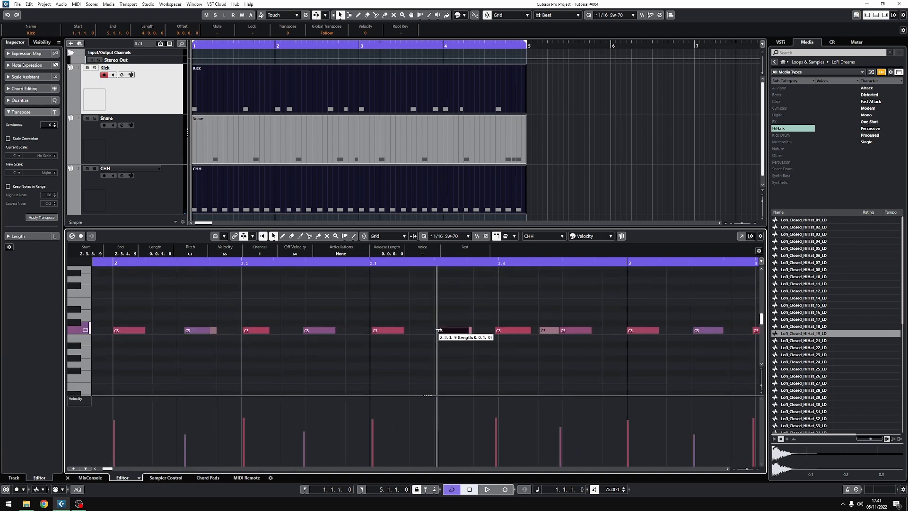
left_click(513, 330)
scroll(527, 370, "right", 5)
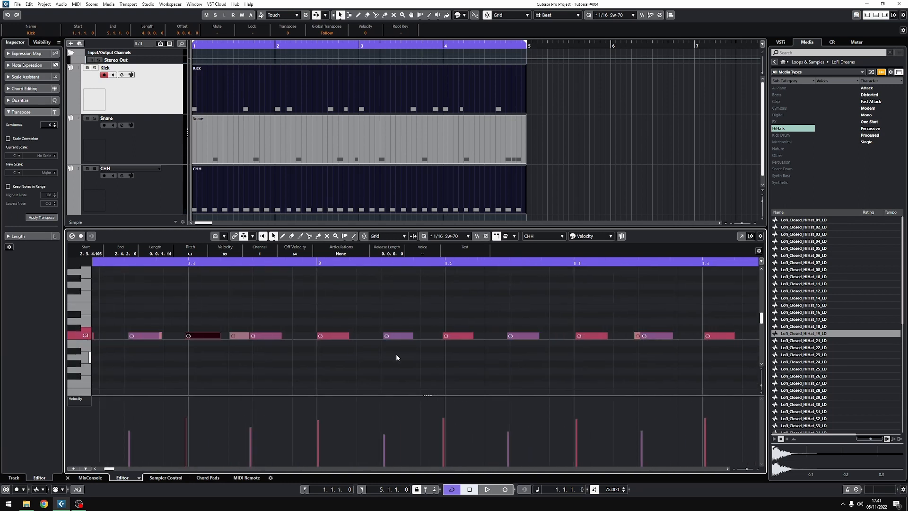
left_click(244, 336)
scroll(237, 336, "right", 5)
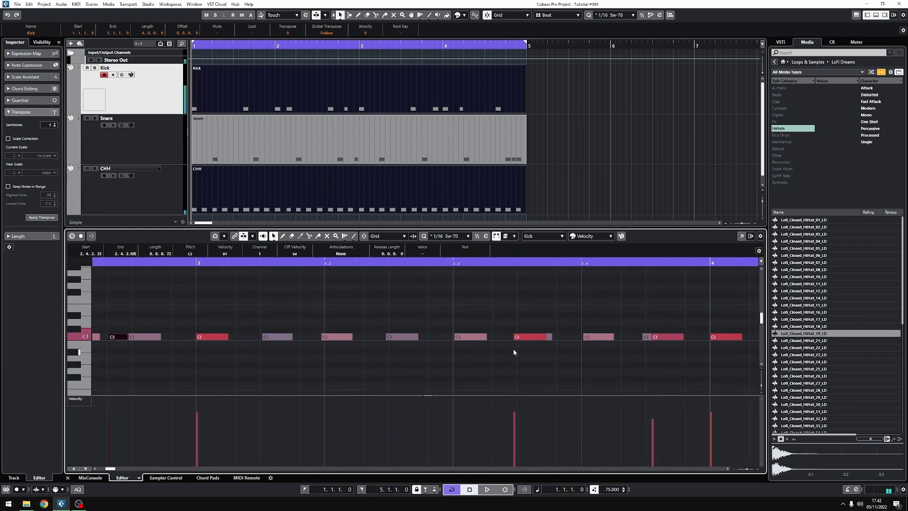
Fine-tune the timing of the kick and hi-hat notes in bars 3 and 4, then play back the beat
left_click(522, 337)
scroll(520, 339, "right", 5)
left_click_drag(463, 348, 453, 348)
scroll(449, 350, "right", 4)
left_click(432, 354)
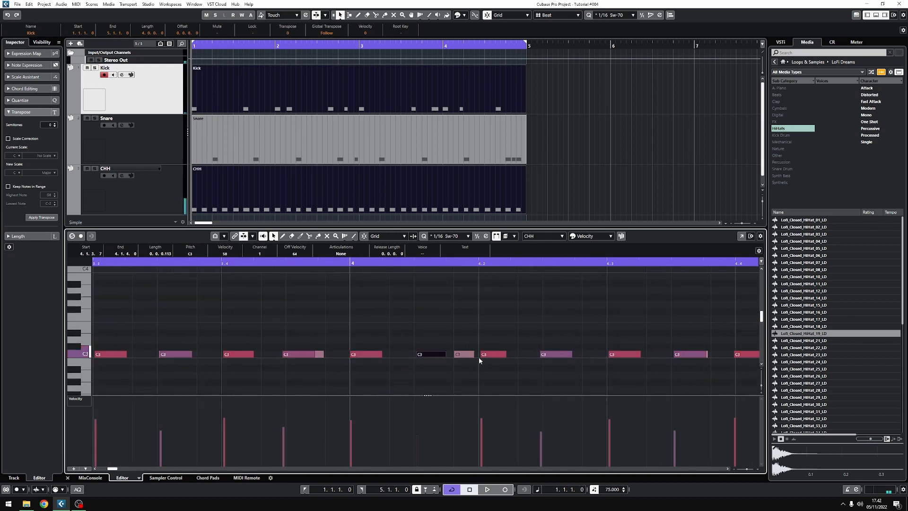
left_click(484, 145)
left_click(535, 155)
key("space")
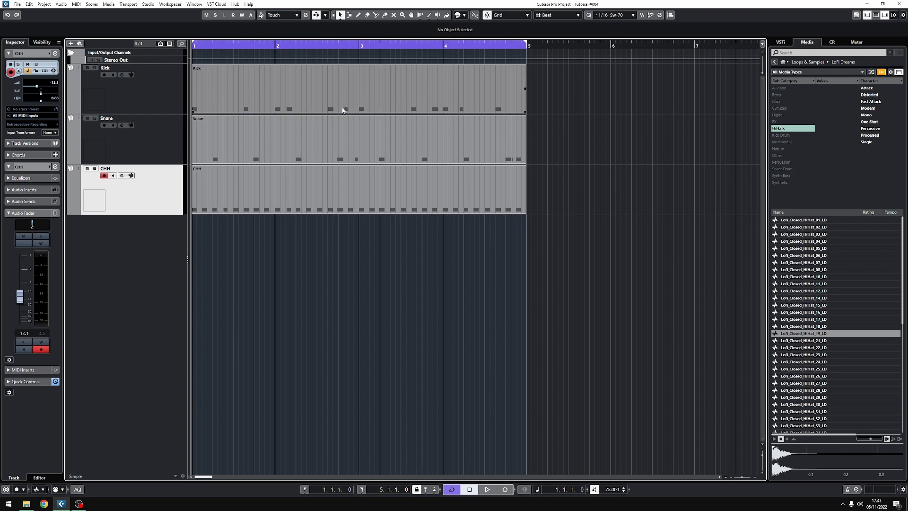
Add a new sampler track named OHH
left_click(44, 4)
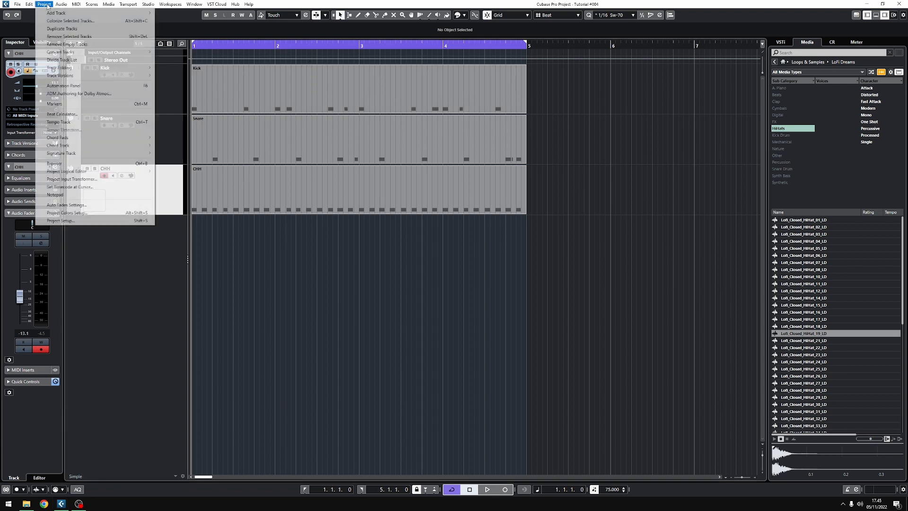
mouse_move(71, 13)
left_click(173, 38)
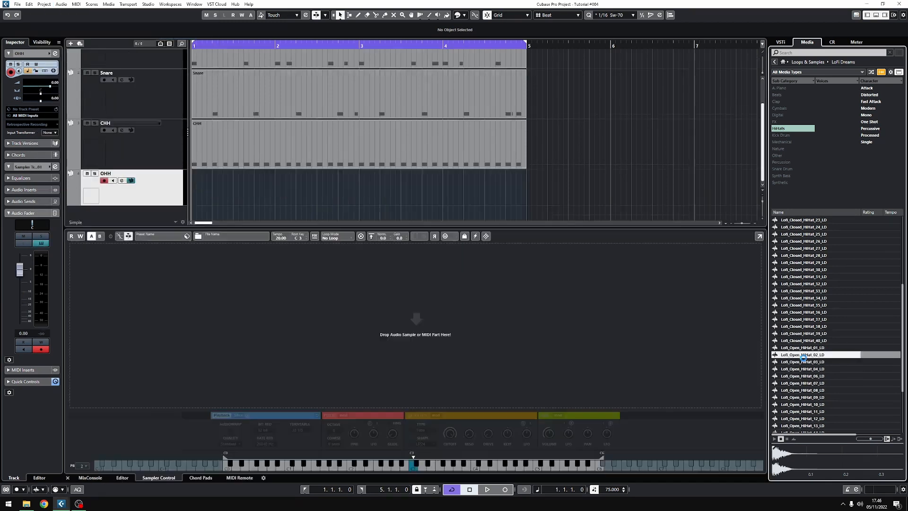
Audition the LoFi Dreams open hi-hat samples and load Lofi_Open_HiHat_06_LD into the OHH sampler track
key("Up")
key("Up")
key("Down")
key("Down")
key("Down")
key("Down")
key("Down")
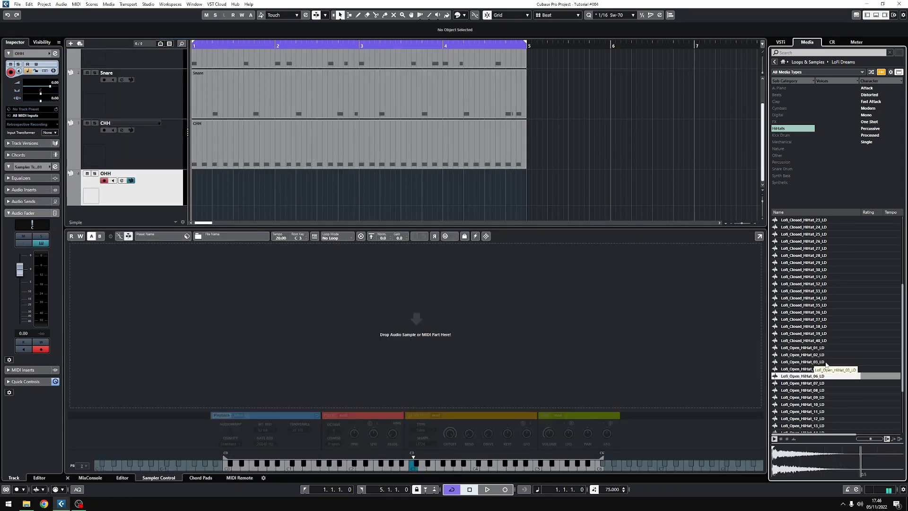
left_click_drag(804, 376, 426, 342)
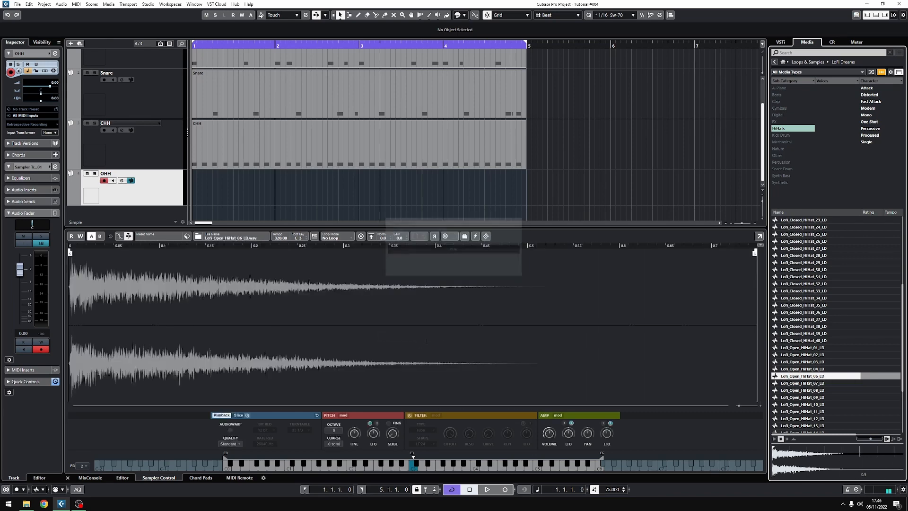
Copy the four-bar CHH part onto the OHH track and open the copy in a separate Key Editor window
left_click_drag(203, 158, 206, 179)
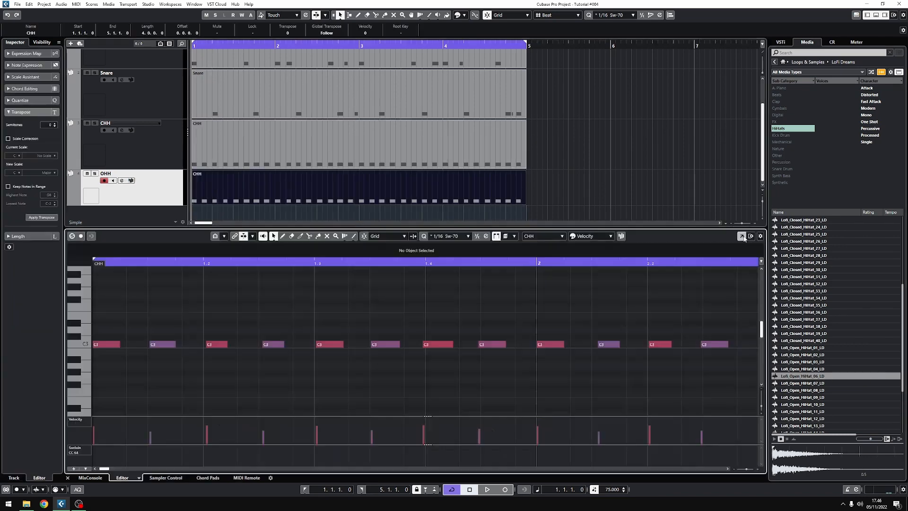
left_click(742, 237)
key("g")
right_click(182, 213)
left_click(218, 196)
key("h")
Delete all notes in the OHH part except the last eighth notes of bars 2 and 4
left_click_drag(91, 233, 416, 260)
left_click(342, 46)
left_click_drag(454, 237, 771, 265)
key("space")
key("h")
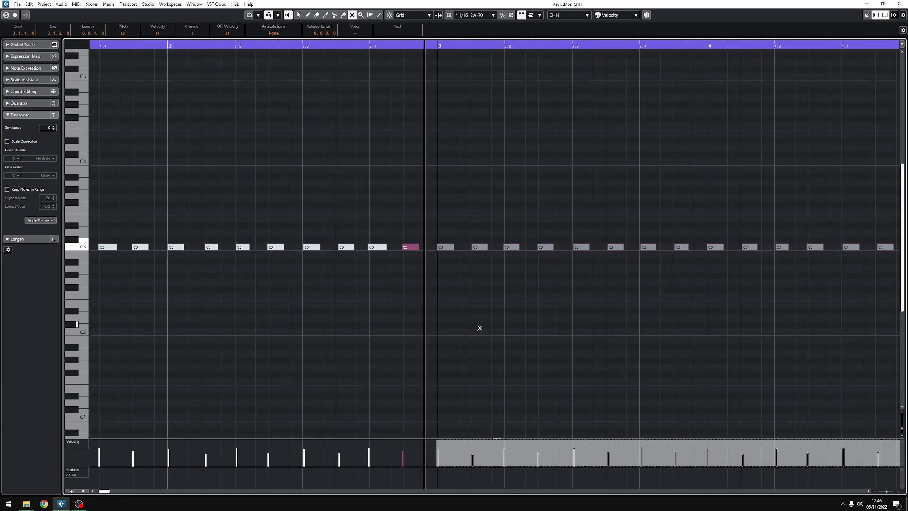
scroll(480, 328, "right", 4)
scroll(479, 327, "down", 1)
key("Delete")
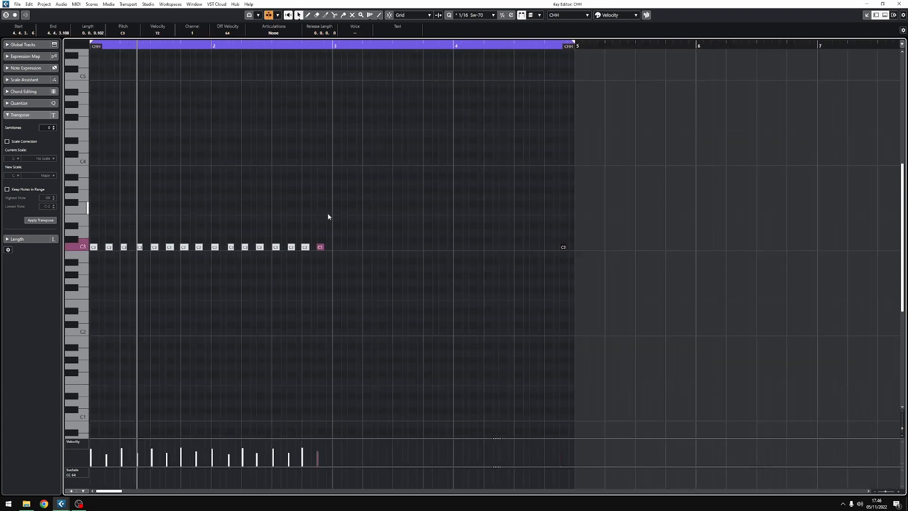
key("Delete")
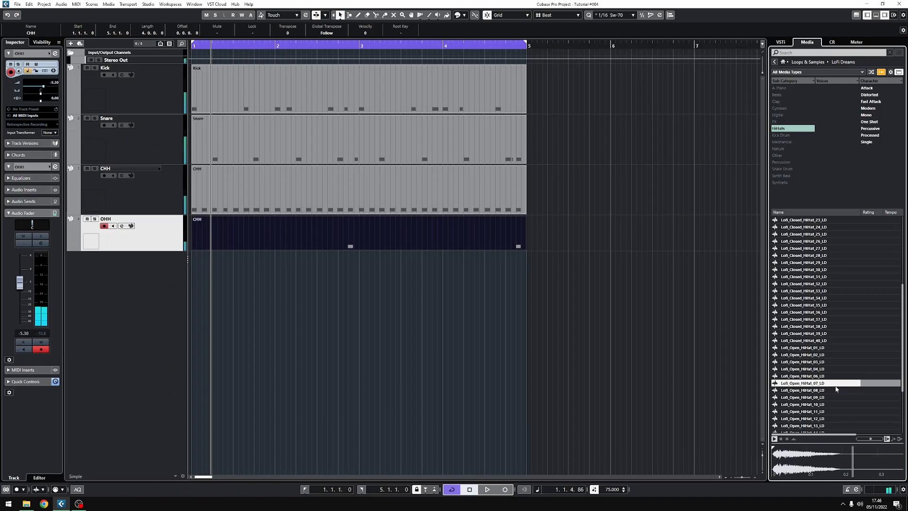
Audition more open hi-hats and replace the OHH track's sample with Lofi_Open_HiHat_12_LD
left_click(836, 389)
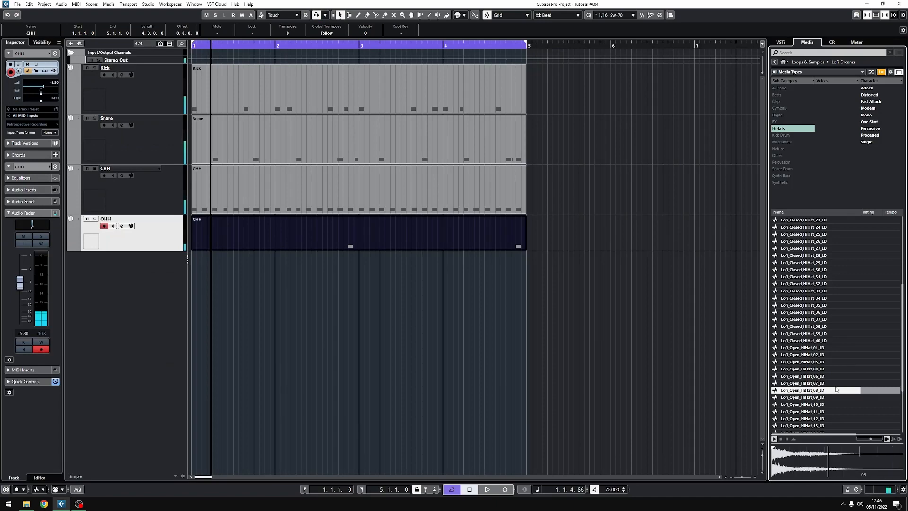
key("Down")
key("Down")
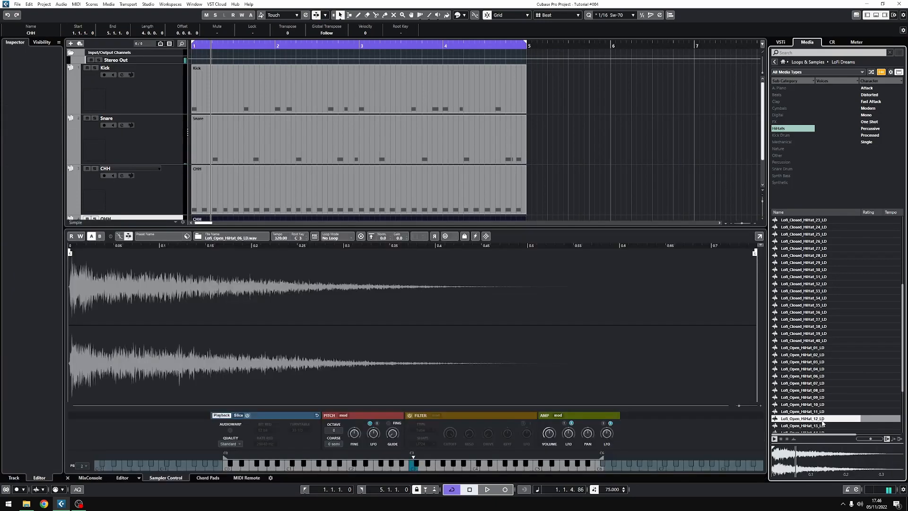
left_click_drag(824, 419, 373, 358)
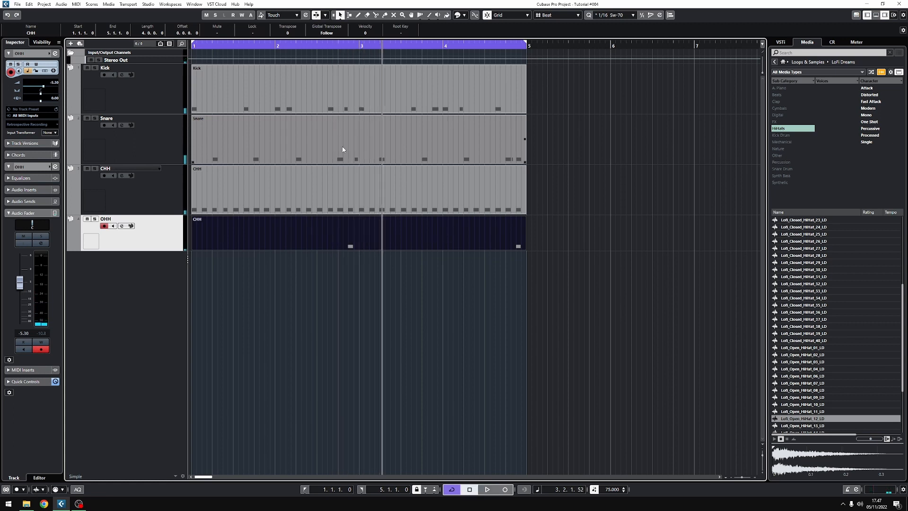
left_click(315, 289)
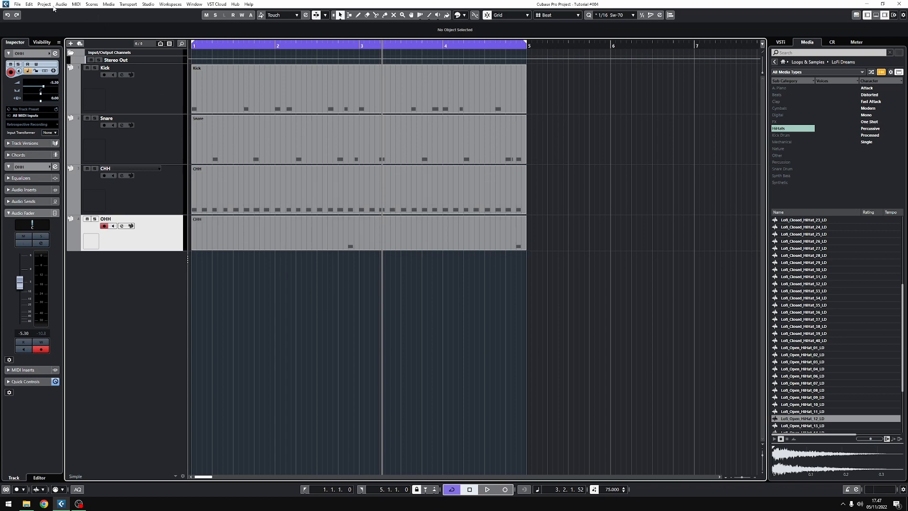
Add a sampler track, audition the Ghosthack Lo-Fi Hip Hop shaker one-shots and load the Shaker sample into it
left_click(45, 4)
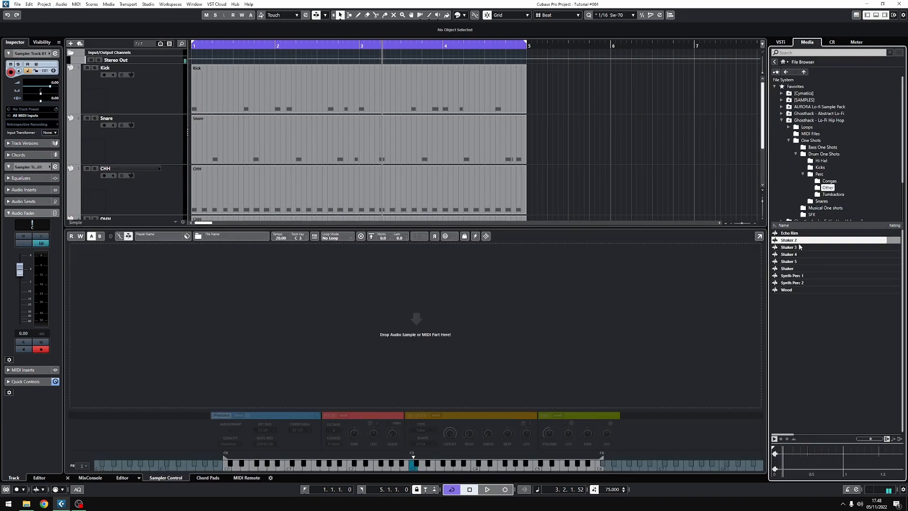
key("Down")
key("Down")
key("Down")
key("Down")
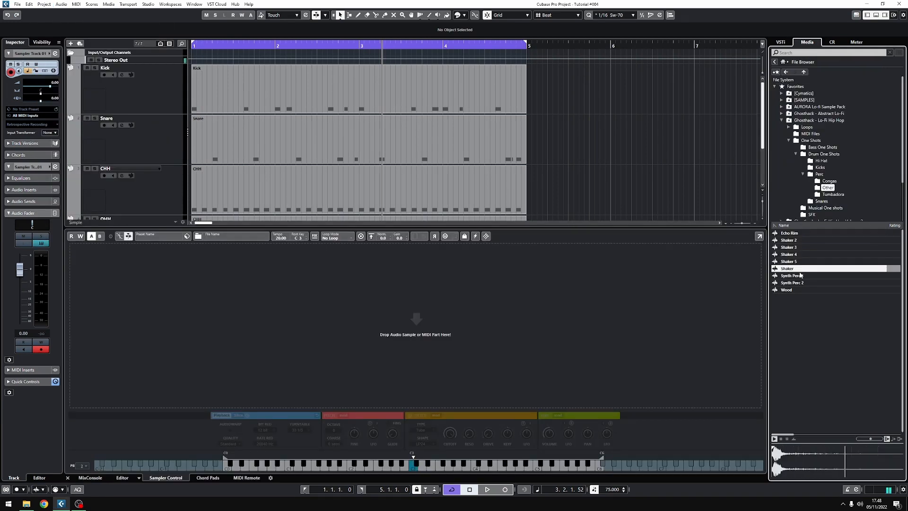
left_click_drag(801, 274, 592, 283)
left_click_drag(391, 329, 358, 337)
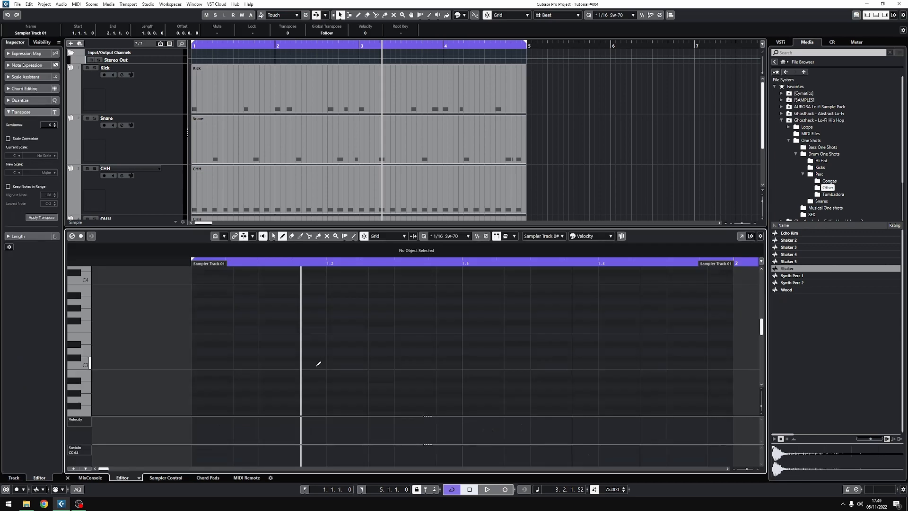
Draw a syncopated one-bar pattern of C3 notes in the new shaker part and play it back
left_click_drag(195, 367, 340, 367)
left_click_drag(371, 367, 449, 366)
left_click_drag(465, 365, 544, 366)
left_click_drag(575, 365, 622, 366)
left_click(622, 365)
left_click(677, 366)
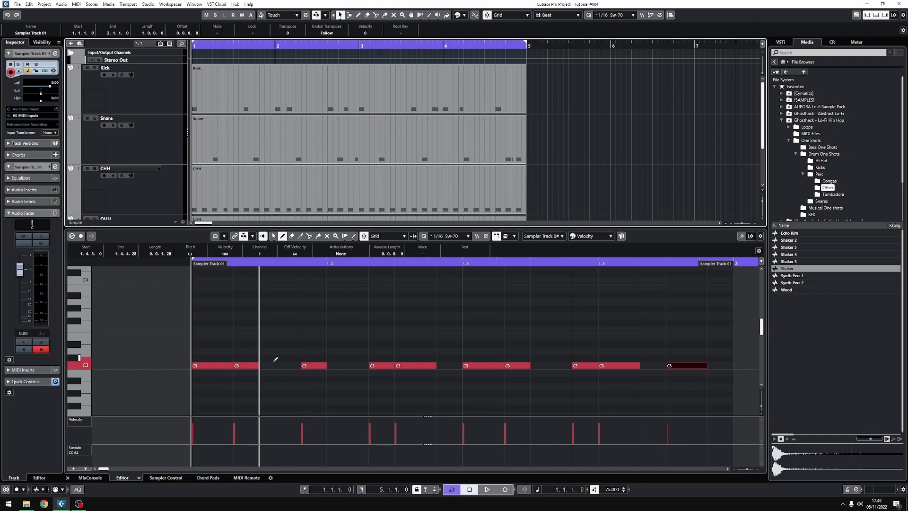
key("space")
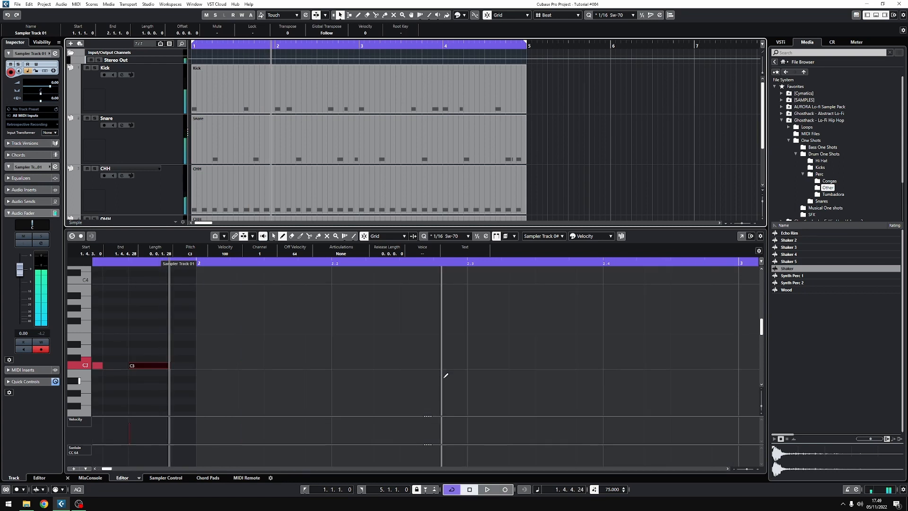
scroll(294, 342, "left", 5)
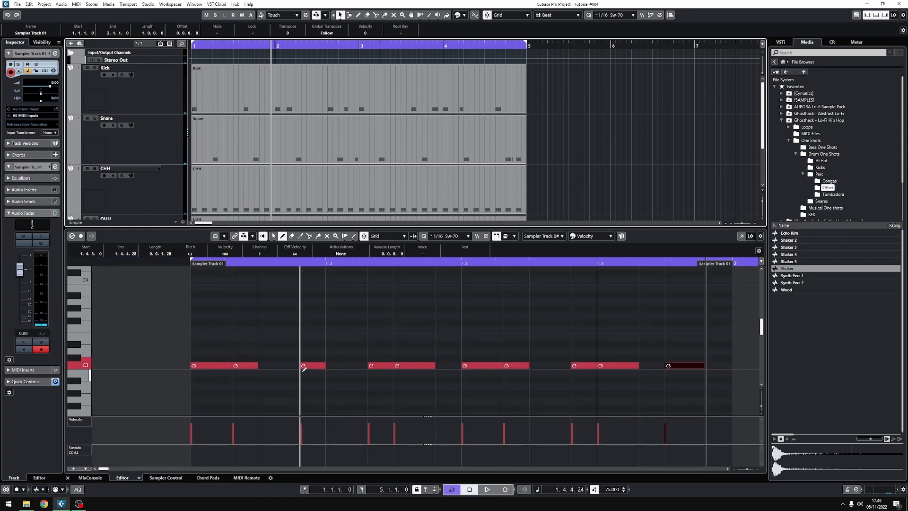
Humanise the shaker notes in the first half of the bar by shortening or nudging them slightly and lowering their velocities
left_click(366, 244)
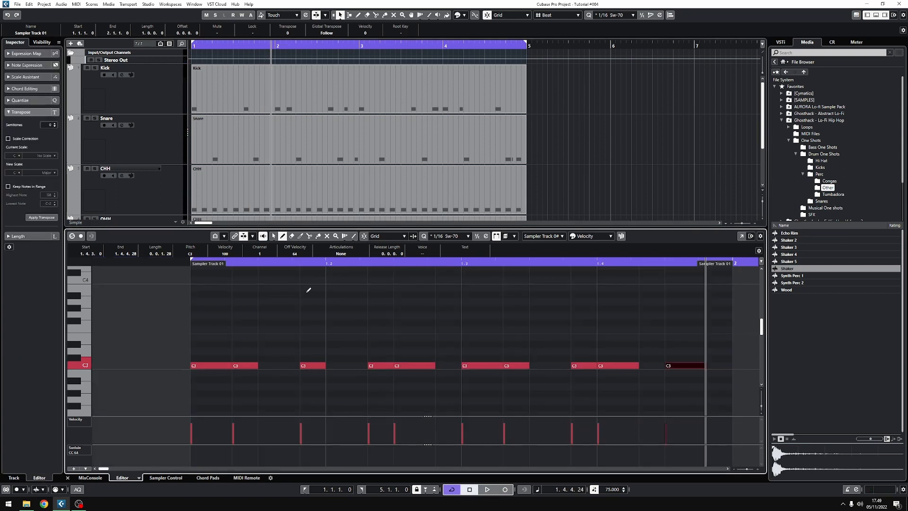
left_click(222, 366)
left_click_drag(232, 366, 235, 366)
left_click(235, 429)
left_click(302, 428)
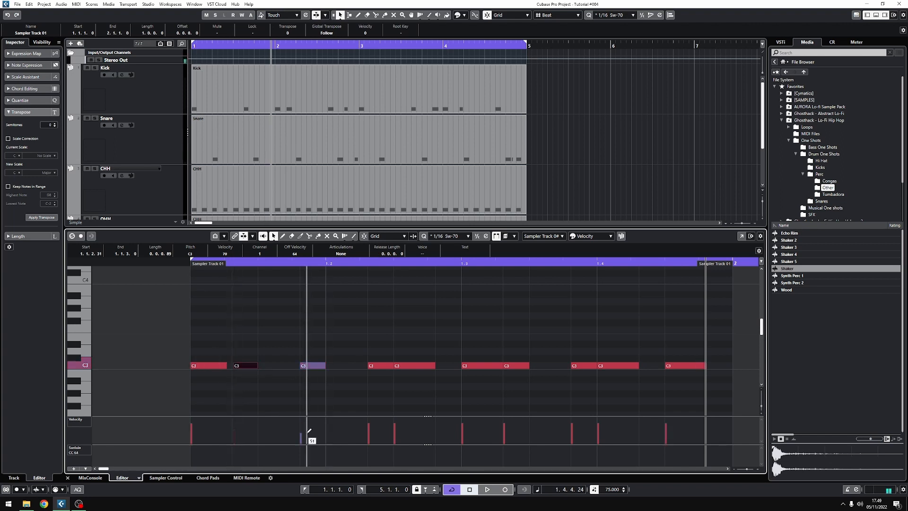
left_click_drag(301, 366, 302, 366)
Vary the lengths, timing and velocities of the shaker notes on beats 3 and 4, checking them during playback
left_click(466, 365)
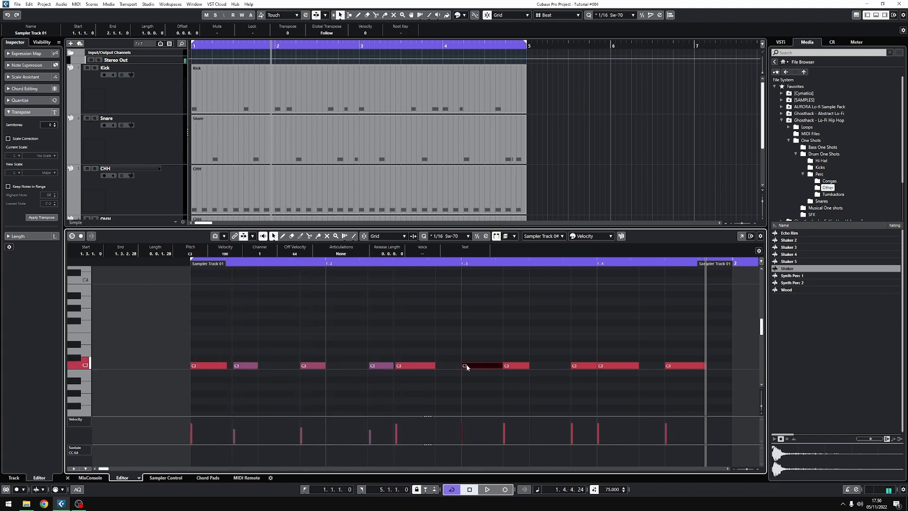
left_click_drag(508, 365, 509, 366)
left_click(510, 428)
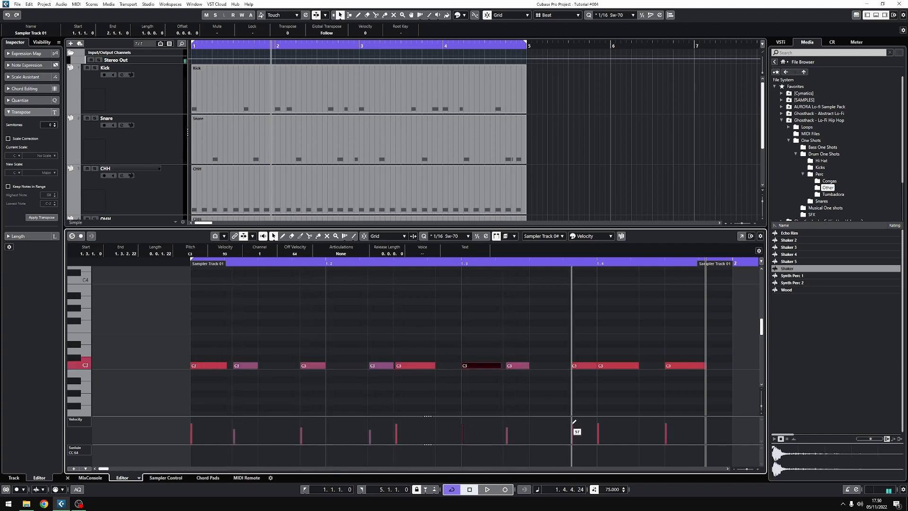
left_click_drag(638, 366, 624, 365)
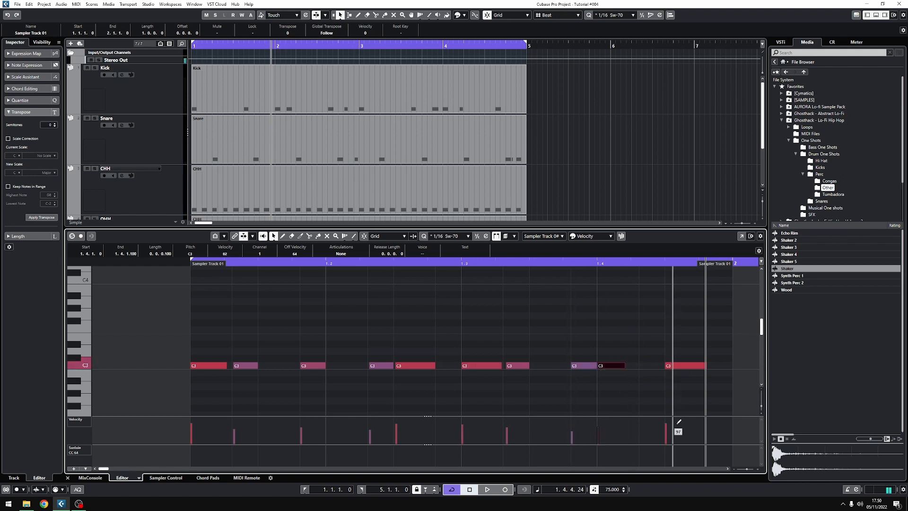
key("space")
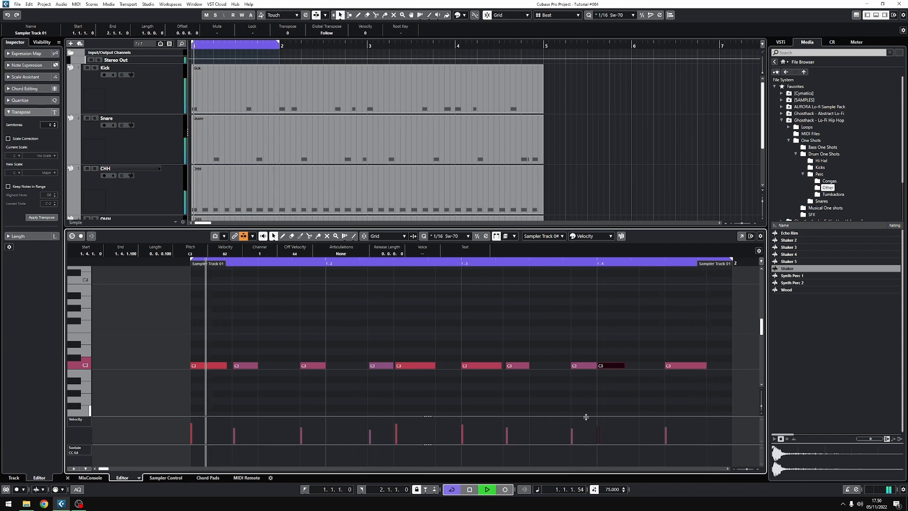
left_click(599, 424)
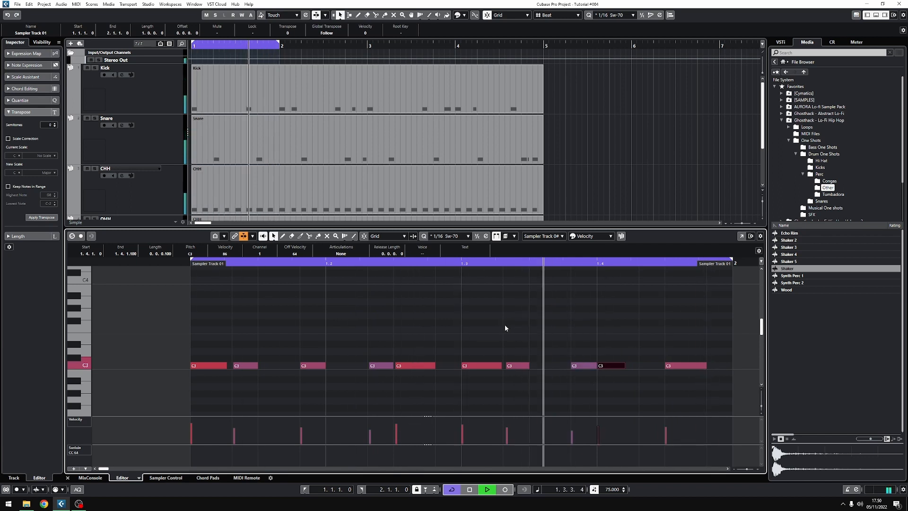
Name the new sampler track Shakers and lower its volume to about -7.5 dB
scroll(131, 187, "down", 2)
left_click(131, 187)
left_click_drag(20, 270, 20, 284)
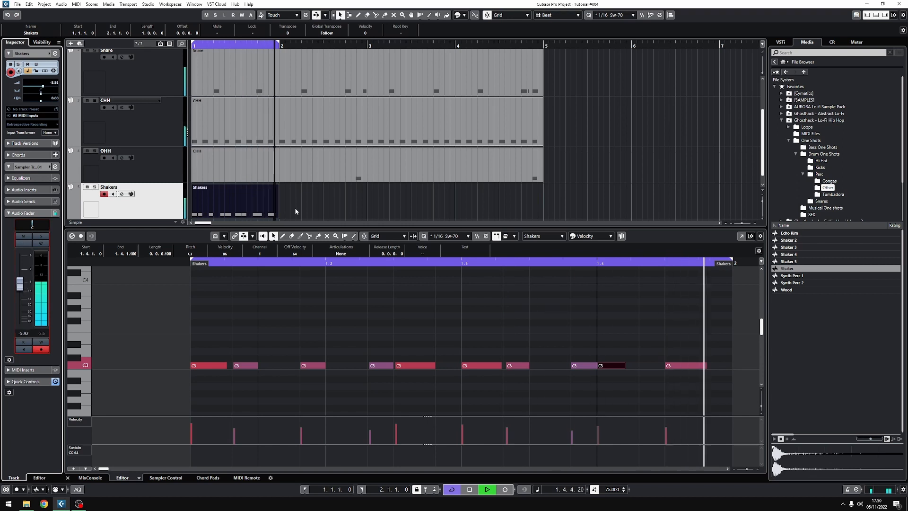
Duplicate the one-bar Shakers part three times to fill four bars and extend the cycle range to bar 5
left_click(296, 208)
left_click(239, 199)
key("ctrl+d")
key("ctrl+d")
key("ctrl+d")
left_click_drag(279, 44, 544, 44)
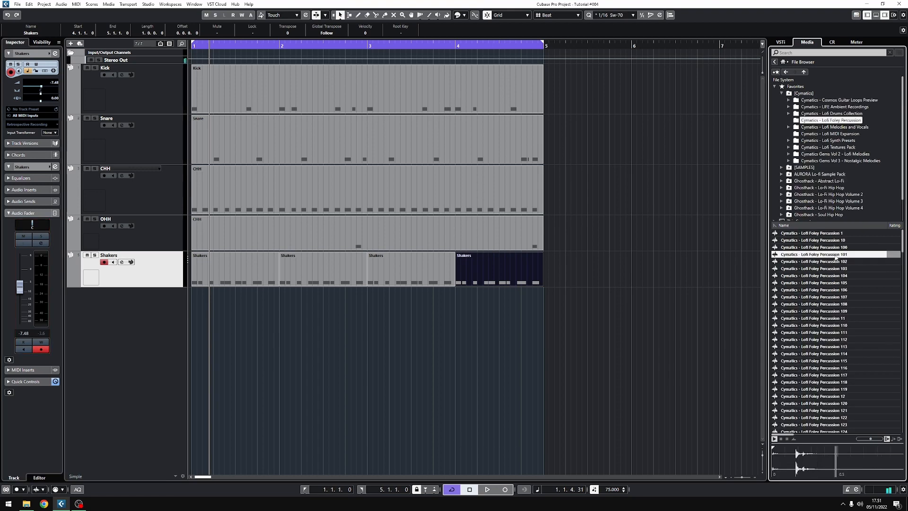
Import Cymatics Lofi Foley Percussion 101 into bar 1 and Percussion 106 into bar 2 on separate new audio tracks
left_click_drag(813, 254, 243, 319)
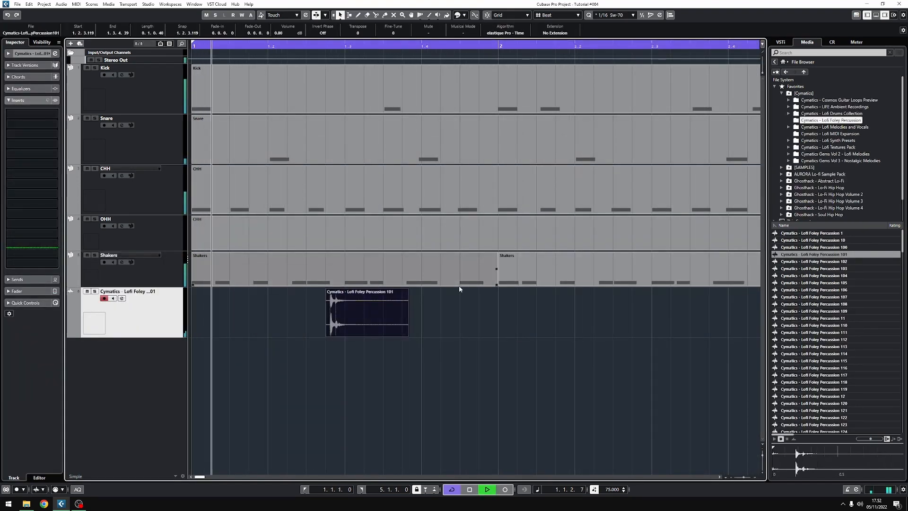
key("g")
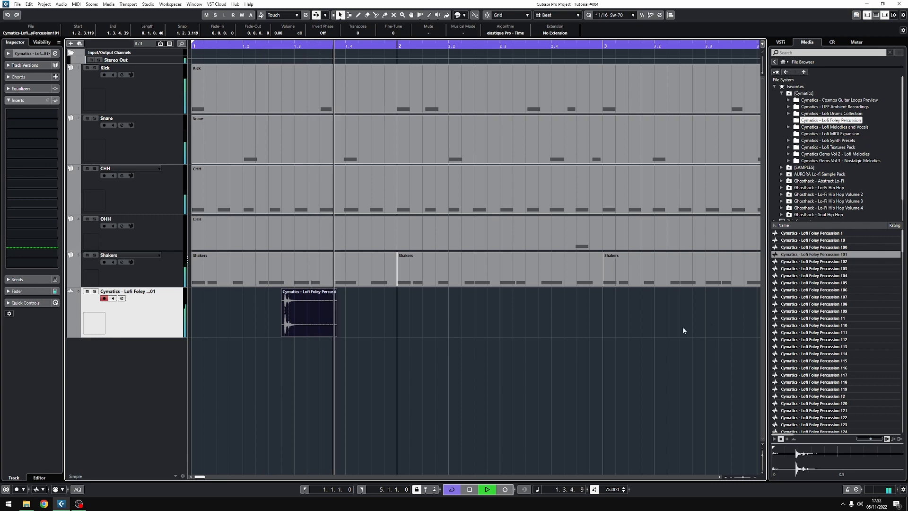
left_click_drag(814, 290, 373, 367)
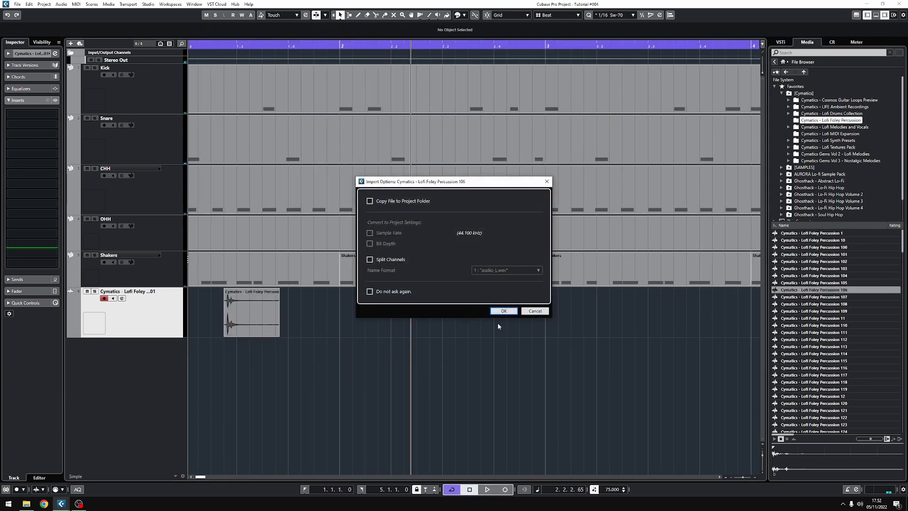
left_click(498, 311)
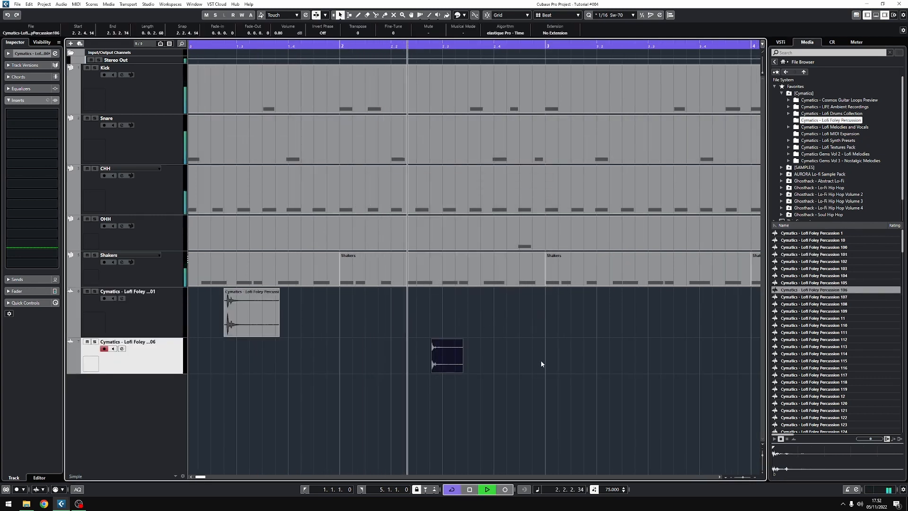
Shift the Foley Percussion 133 event slightly later in bar 3 and lower its track volume
left_click_drag(468, 401, 490, 401)
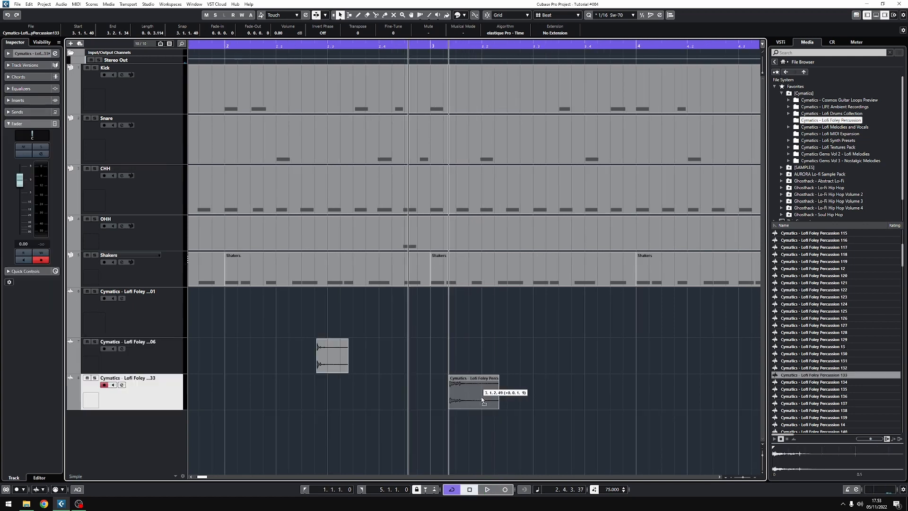
key("space")
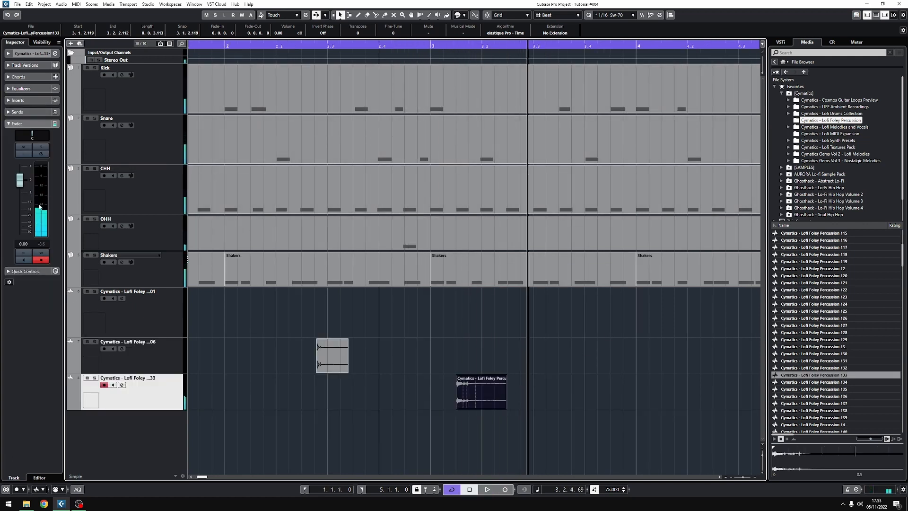
left_click_drag(20, 179, 25, 199)
Import Lofi Foley Percussion 139 near the end of bar 3 and lower the Percussion 133 track's volume to -11.7 dB
left_click_drag(814, 247, 473, 405)
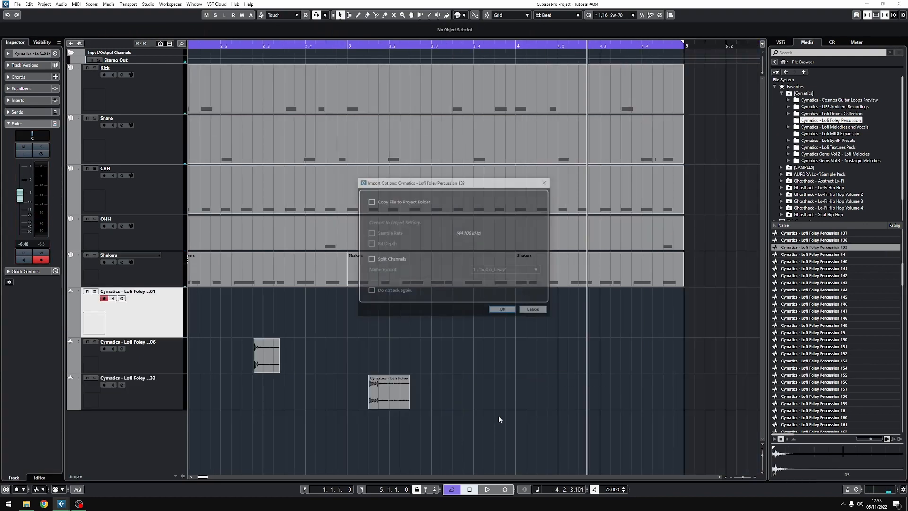
left_click(503, 311)
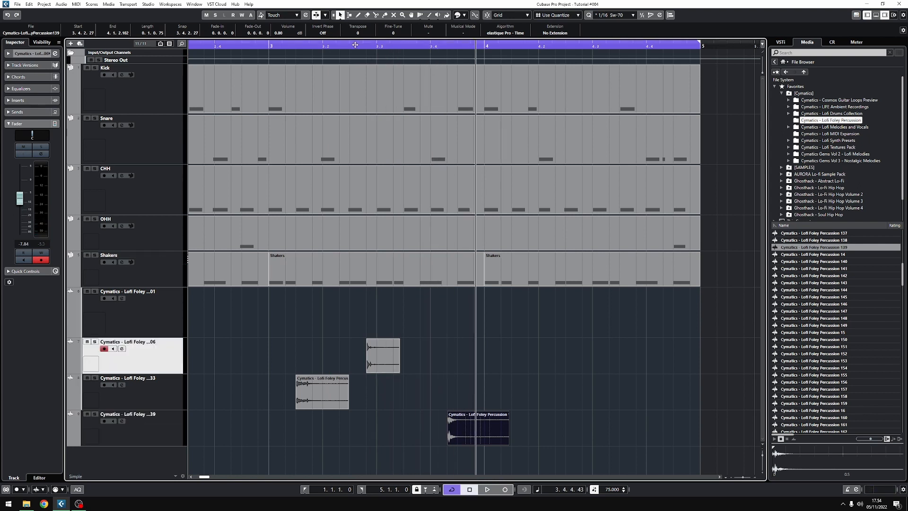
key("space")
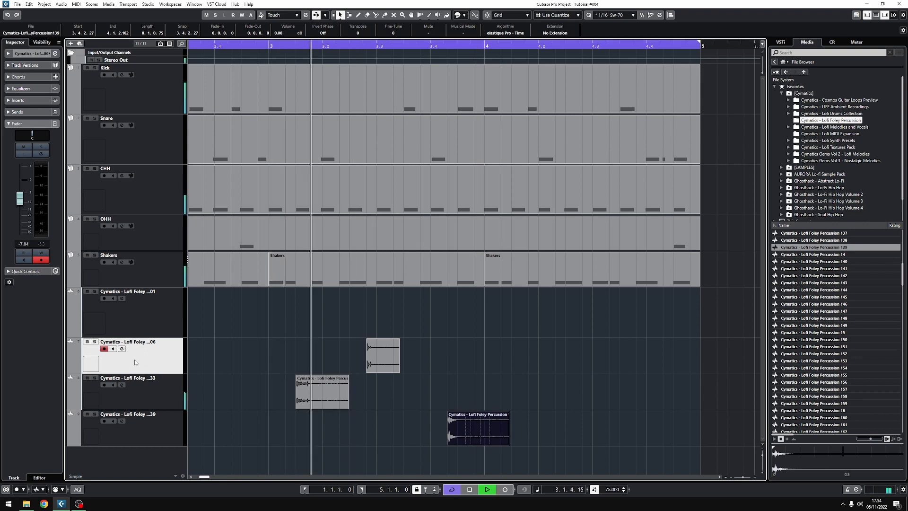
left_click(158, 401)
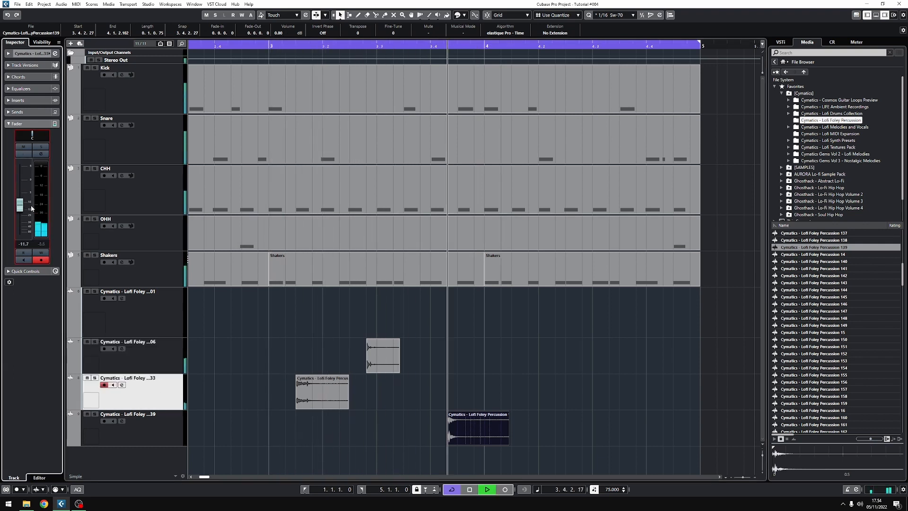
Copy the Foley Percussion 101 event to beat 2 of bar 4, nudge it slightly earlier and trim its tail
scroll(398, 365, "down", 1)
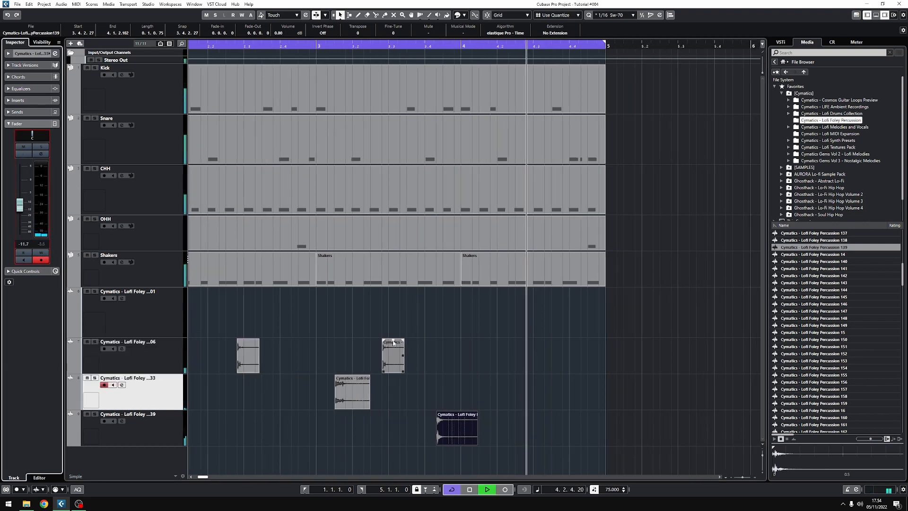
left_click_drag(231, 321, 537, 322)
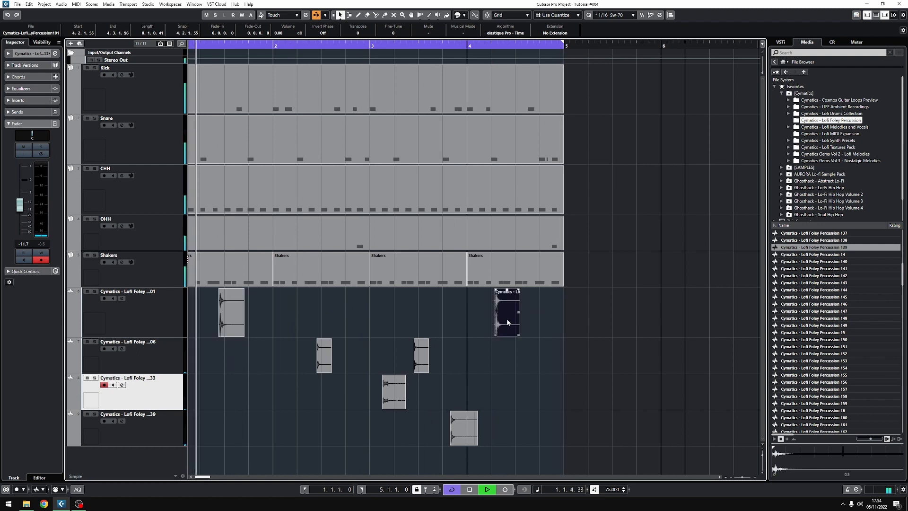
scroll(507, 319, "up", 2)
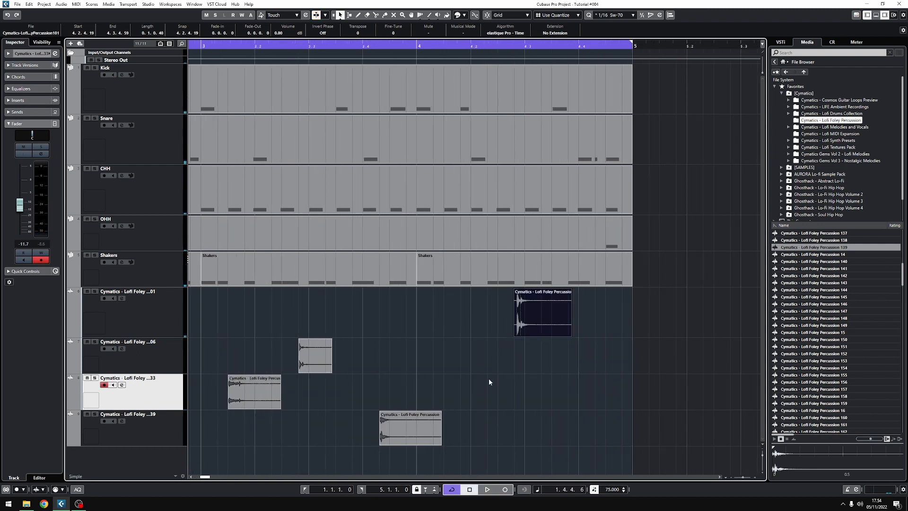
scroll(541, 311, "up", 2)
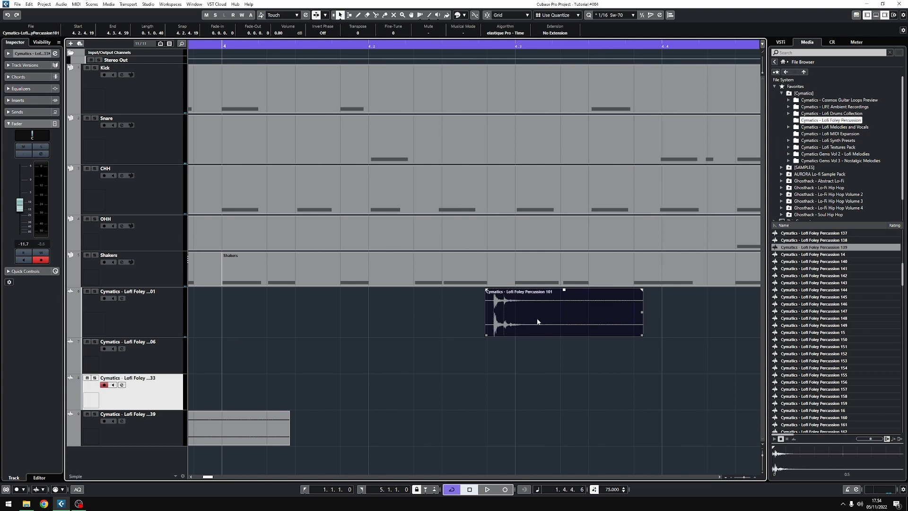
left_click_drag(534, 316, 530, 317)
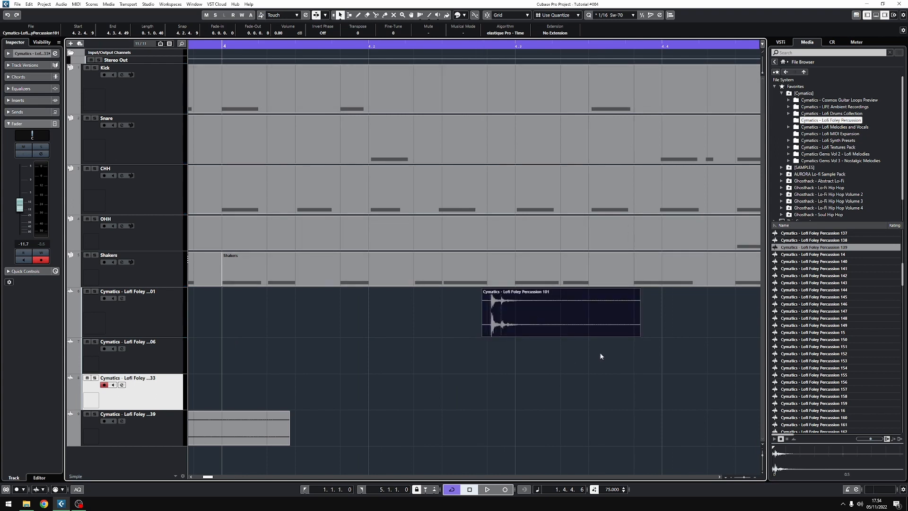
key("space")
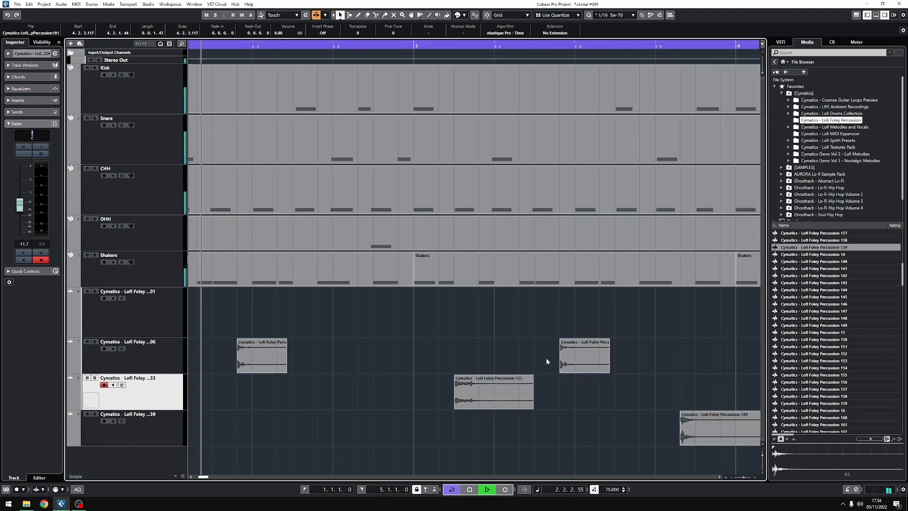
Play the loop and lower the Foley Percussion 101 track to -15.3 dB and the 139 track to -13.7 dB
scroll(547, 361, "down", 2)
left_click(152, 320)
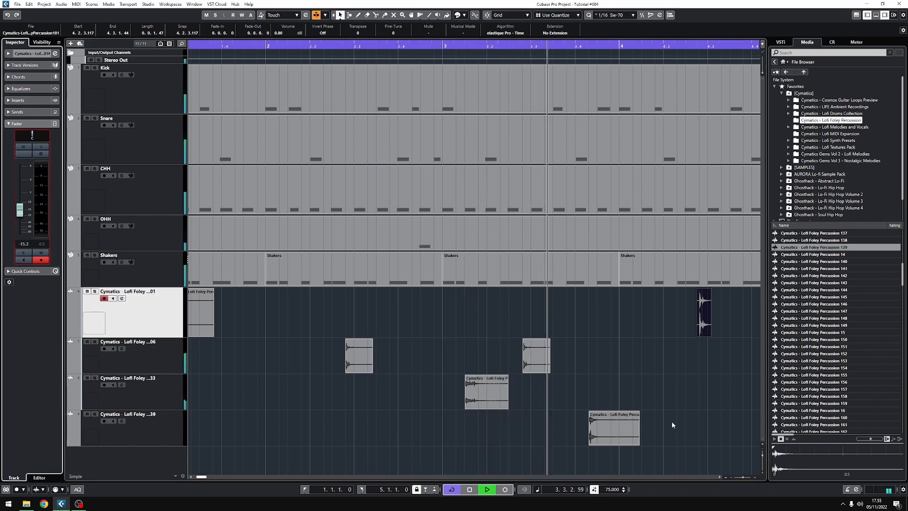
scroll(672, 422, "right", 2)
scroll(544, 408, "down", 2)
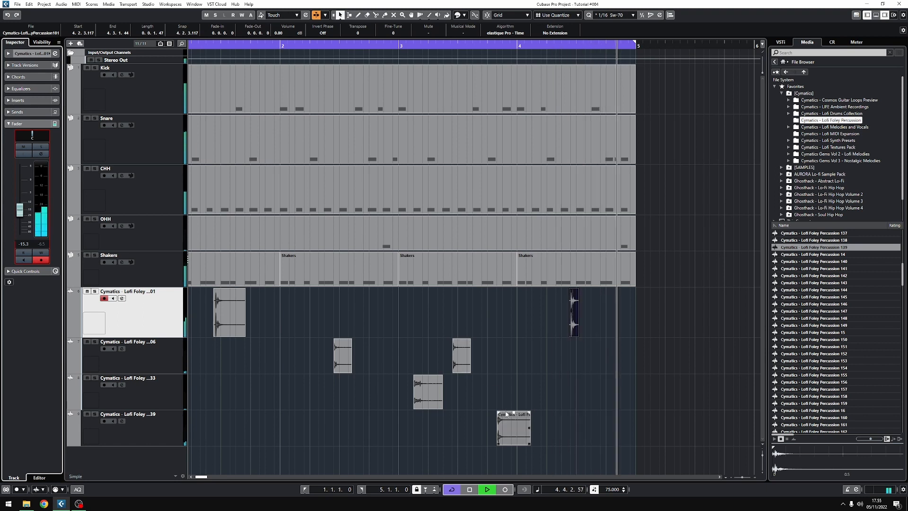
key("space")
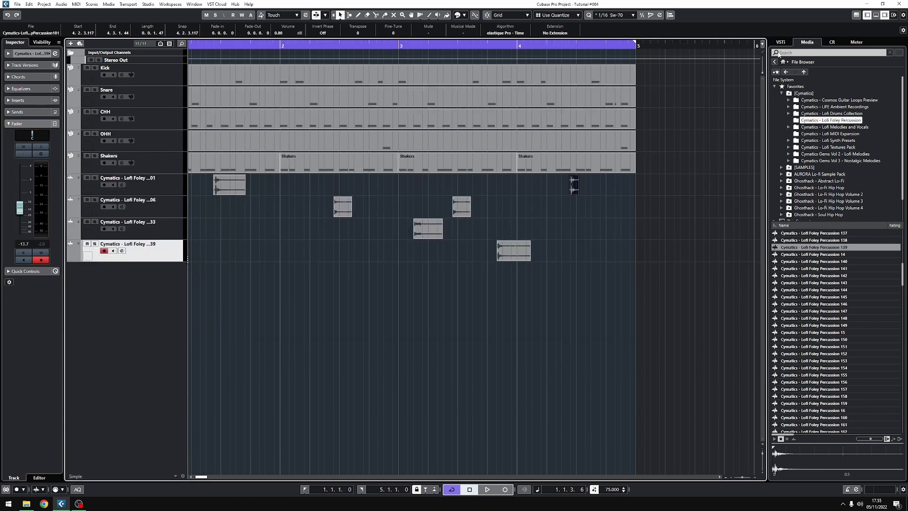
Add a Groove Agent SE instrument track routed to Stereo Out
left_click(783, 43)
left_click(795, 64)
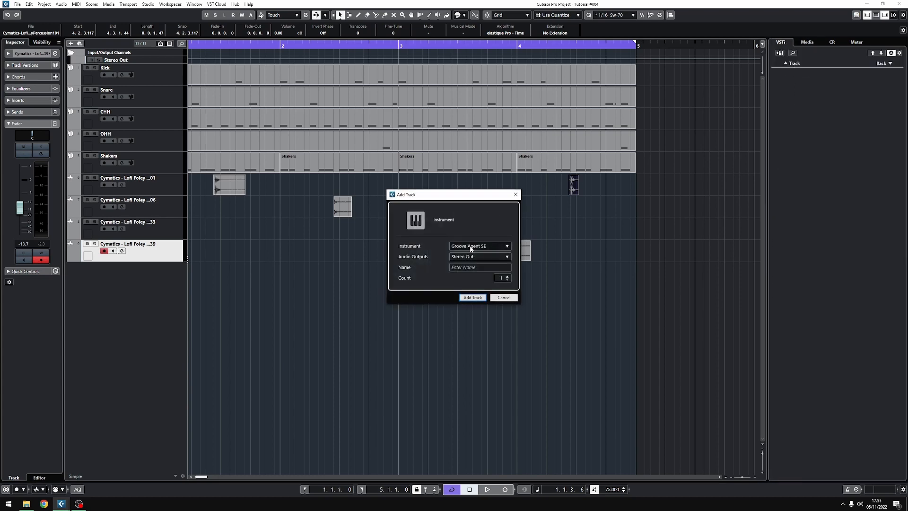
left_click(471, 300)
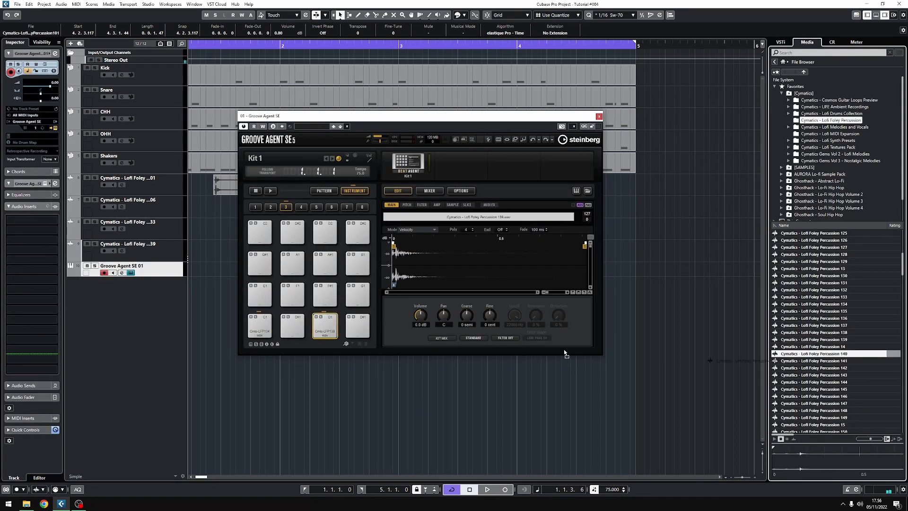
Load several Cymatics Lofi Foley Percussion samples onto separate Groove Agent pads and close the instrument window
left_click_drag(356, 334, 355, 334)
left_click_drag(814, 367, 292, 295)
left_click(600, 116)
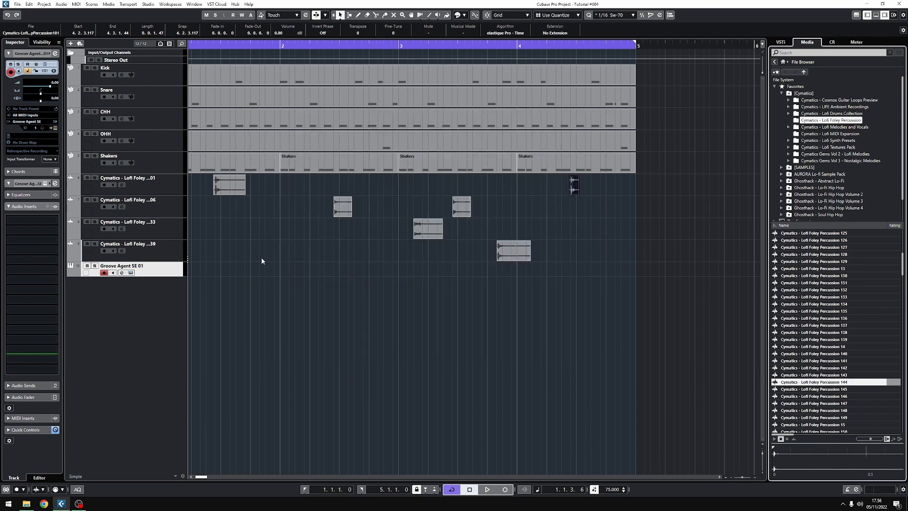
Create a one-bar part on the Groove Agent track and draw a stepped pattern of C1 to E1 notes over beats 1 and 2
scroll(261, 261, "up", 2, "ctrl")
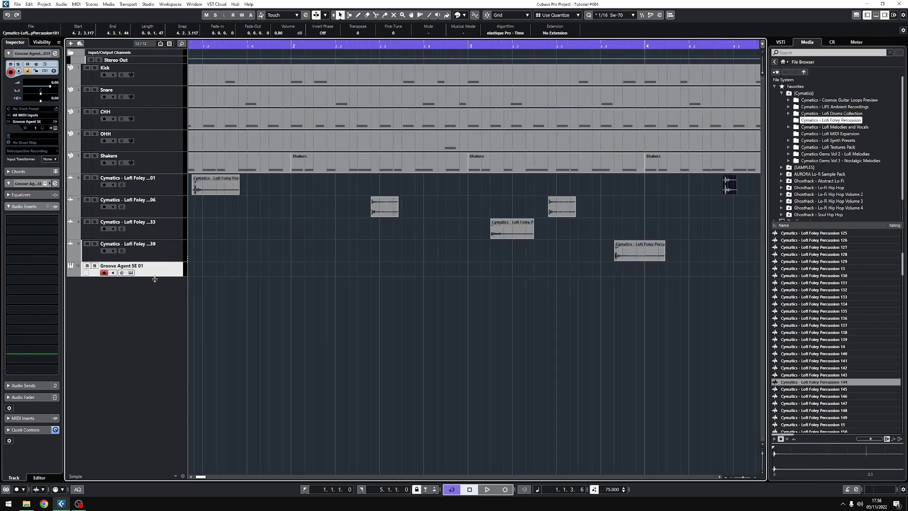
scroll(236, 264, "left", 3)
double_click(239, 266)
double_click(246, 268)
mouse_move(235, 360)
left_mouse_down()
mouse_move(227, 371)
mouse_move(298, 359)
mouse_move(400, 370)
left_mouse_up()
left_click(196, 261)
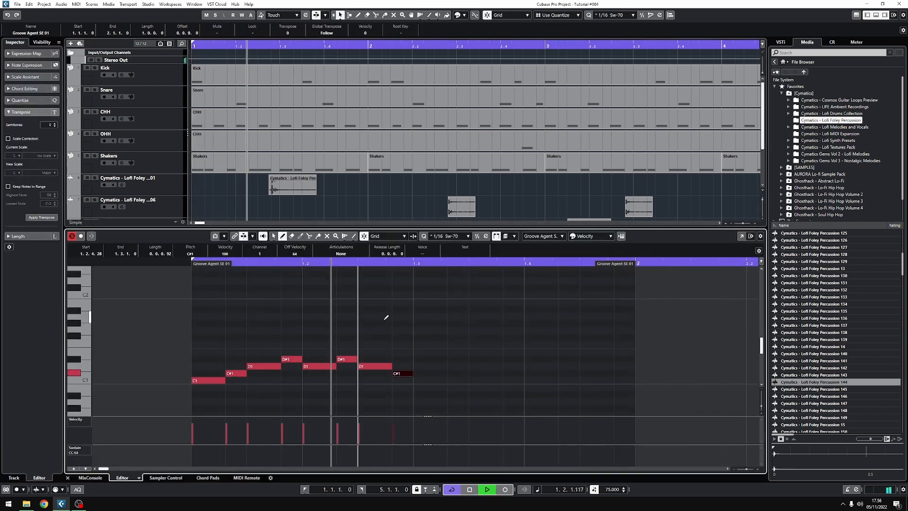
Duplicate the two-beat Groove Agent note pattern across beats 3 and 4 and audition it
left_click_drag(203, 334, 450, 389)
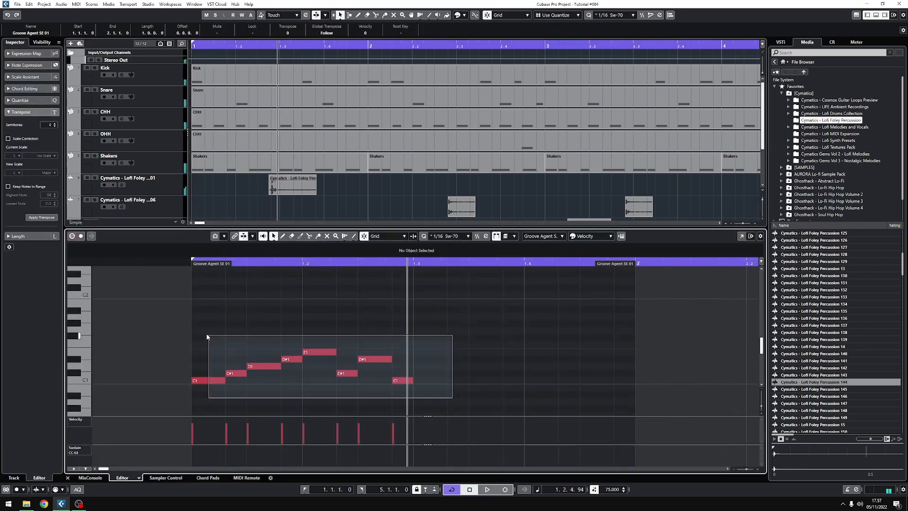
key("ctrl+d")
key("space")
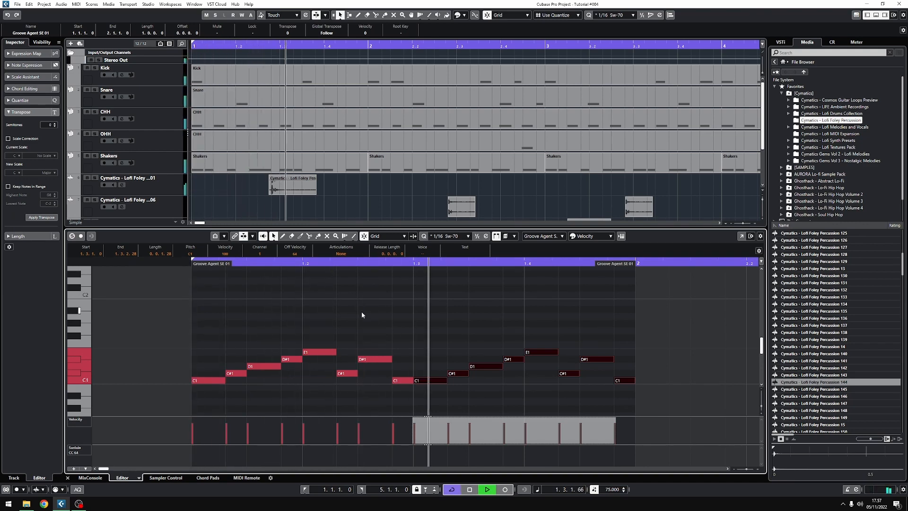
scroll(388, 317, "right", 3)
scroll(398, 326, "down", 1)
key("space")
Close the note editor and duplicate the one-bar Groove Agent part to fill bars 2 to 4
left_click(68, 477)
key("ctrl+d")
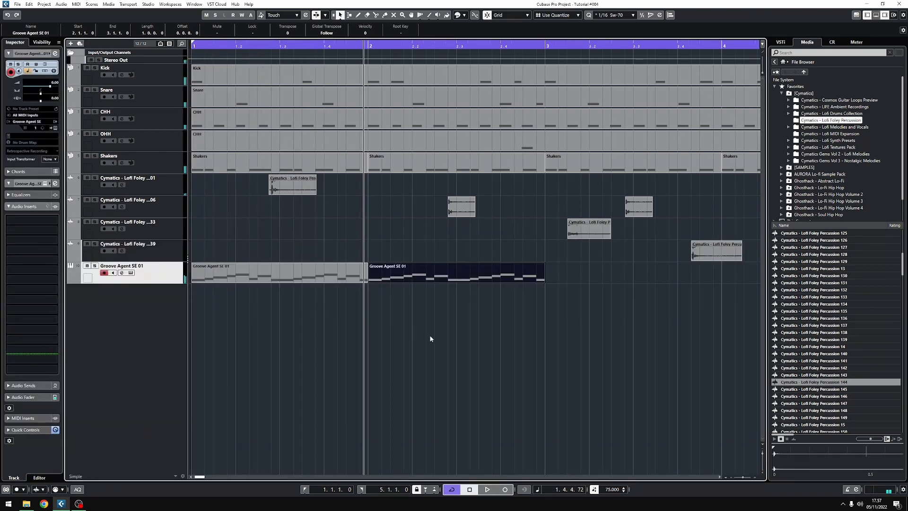
key("ctrl+d")
scroll(450, 338, "down", 3)
key("ctrl+d")
Filter the Groove Agent track's lows with a Frequency EQ, setting the Cut 24 band to about 860 Hz during playback
left_click_drag(536, 327, 540, 316)
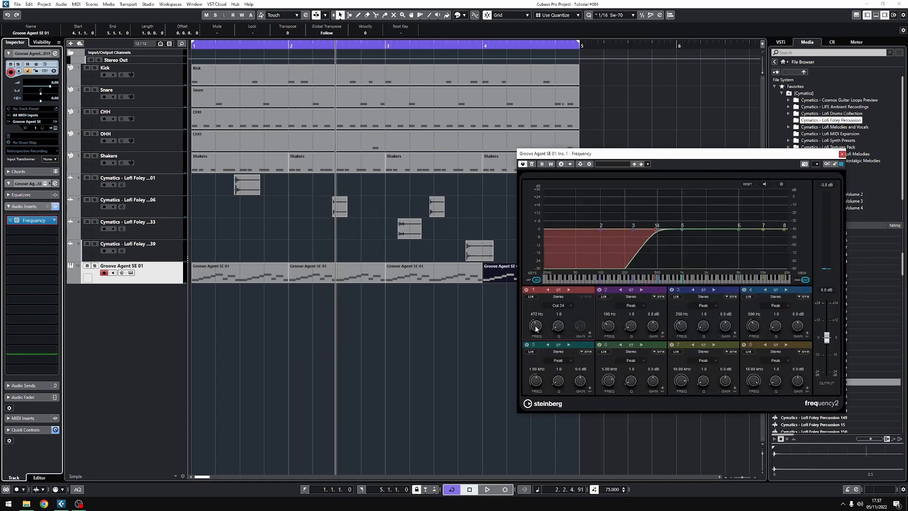
key("space")
left_click_drag(537, 328, 539, 326)
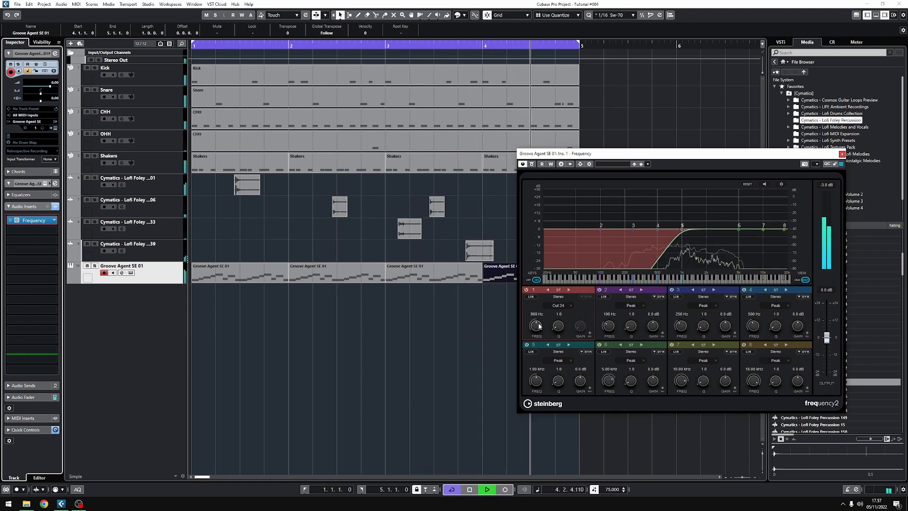
key("space")
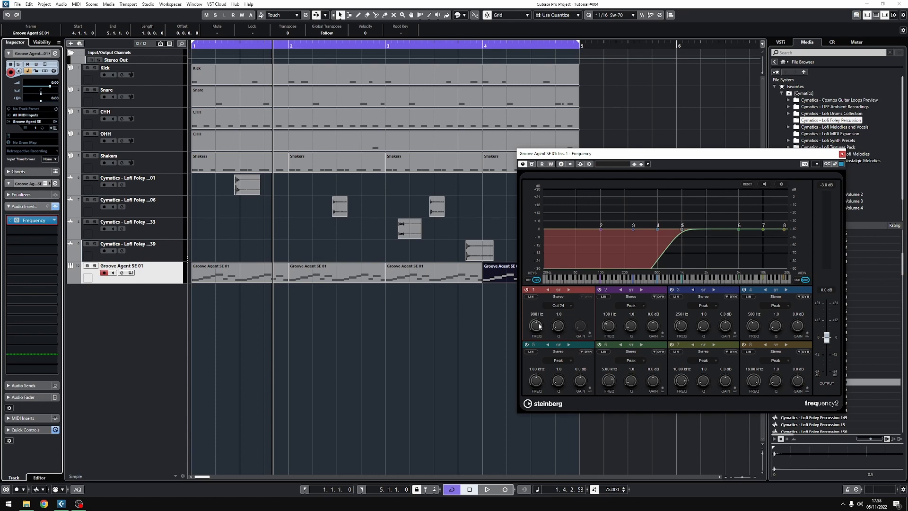
Lower the Groove Agent track's volume to -3.52 dB and listen to the loop
left_click(303, 297)
key("Home")
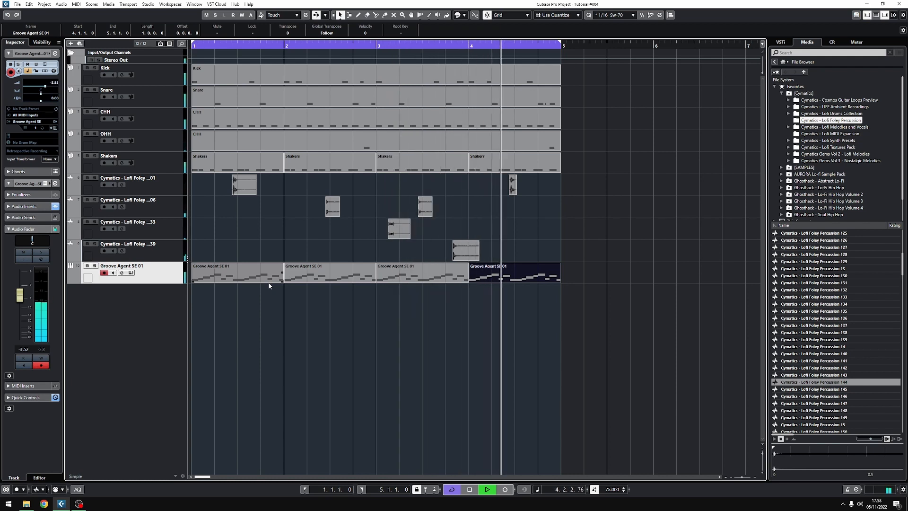
key("space")
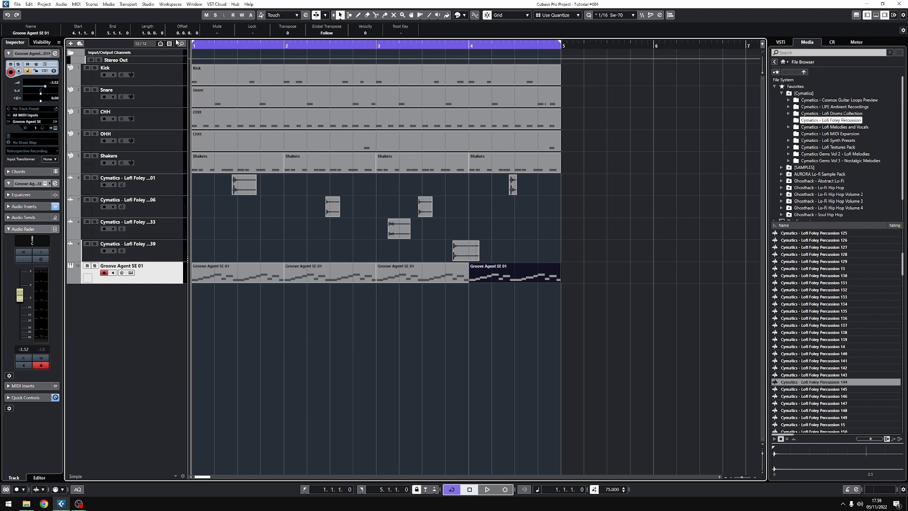
Insert a Frequency EQ on the Kick track and set band 1 to Cut 24 at 34 Hz
left_click(175, 78)
left_click(28, 189)
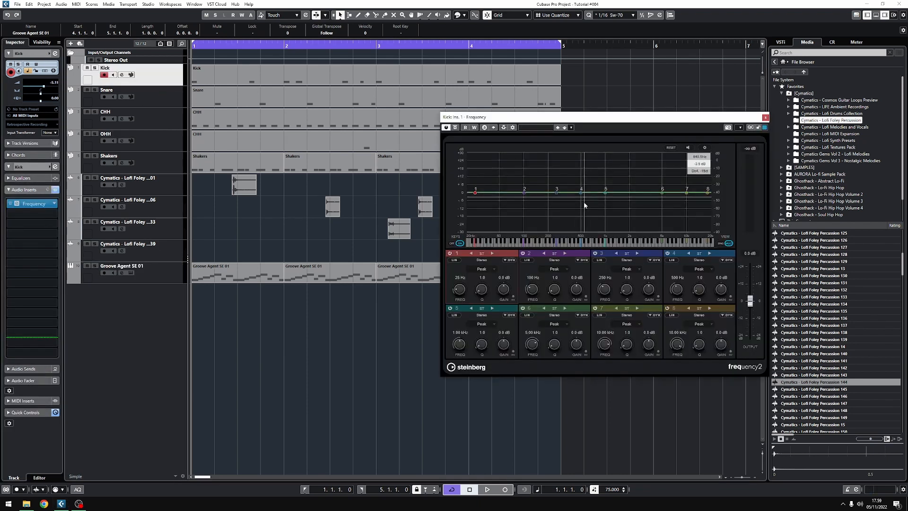
key("space")
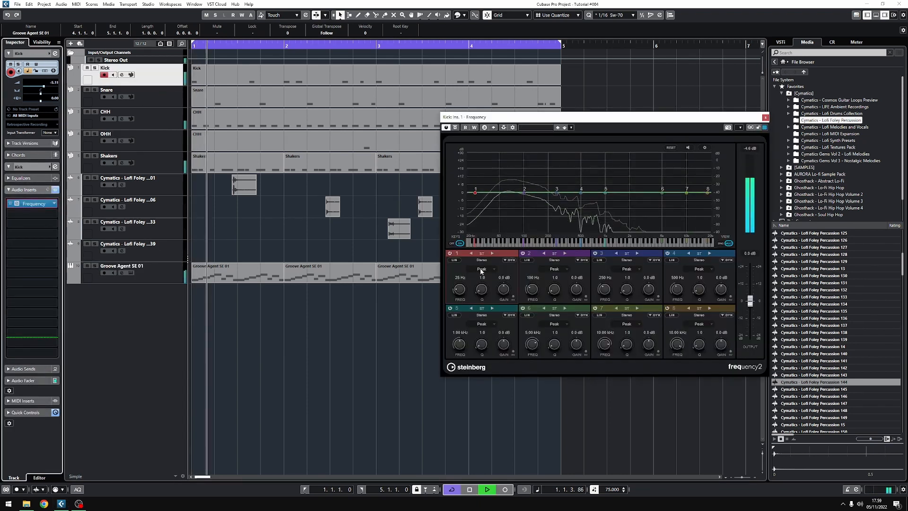
left_click(481, 271)
left_click(479, 293)
left_click_drag(459, 293, 460, 287)
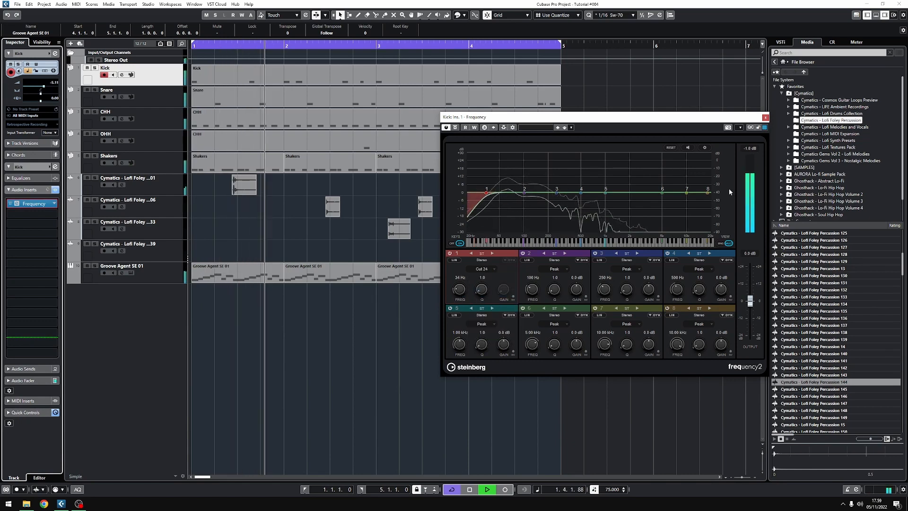
left_click(765, 117)
Insert a Frequency EQ on the Snare track and set band 1 to Cut 24 at 200 Hz
left_click(171, 96)
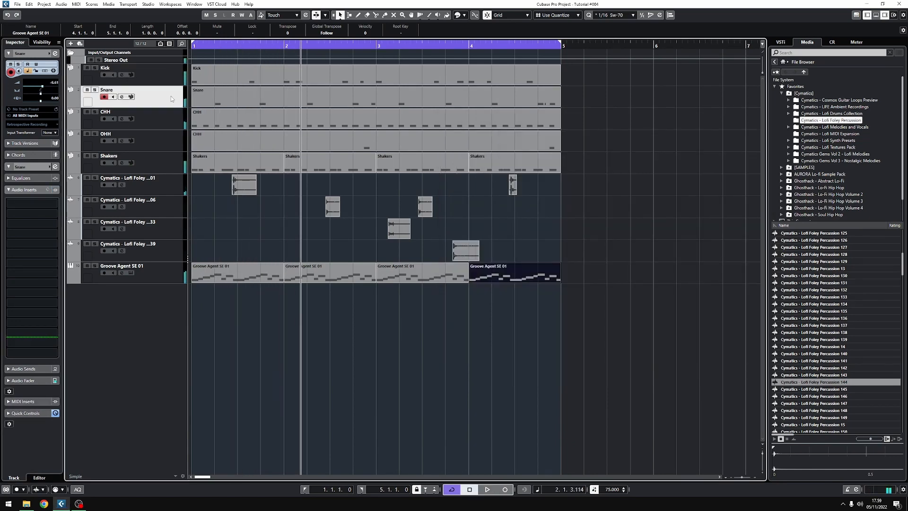
left_click(53, 206)
type("fre")
double_click(49, 224)
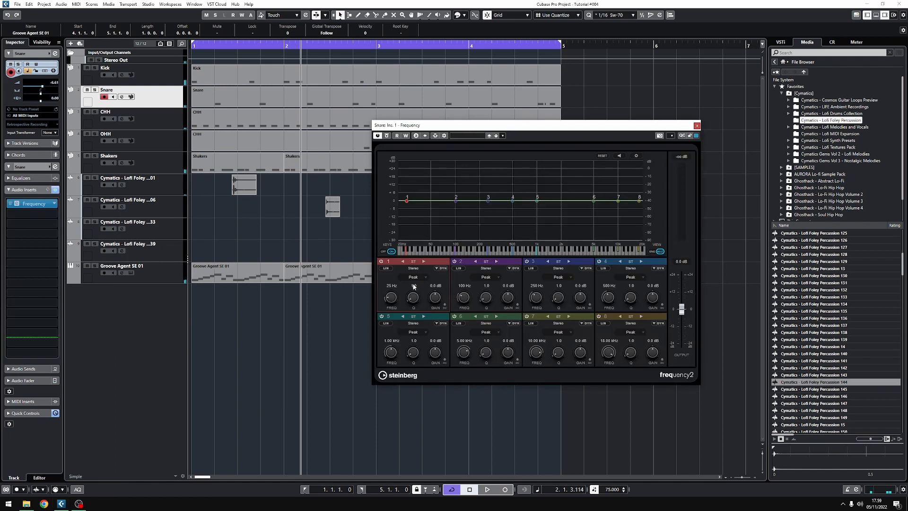
left_click(414, 277)
left_click(417, 301)
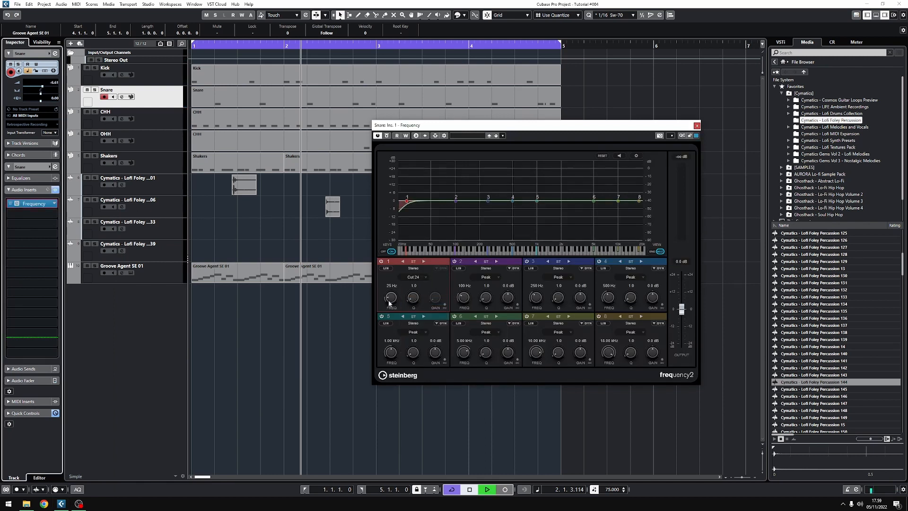
left_click_drag(389, 303, 390, 277)
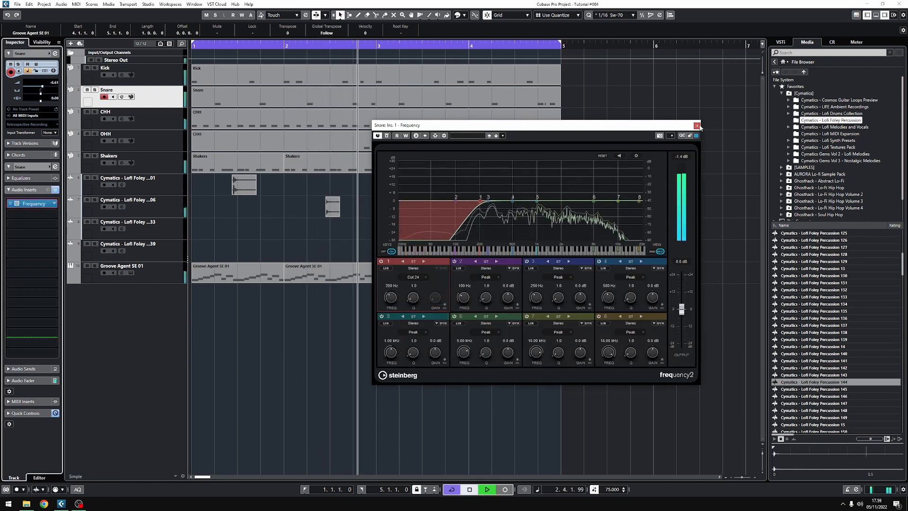
key("space")
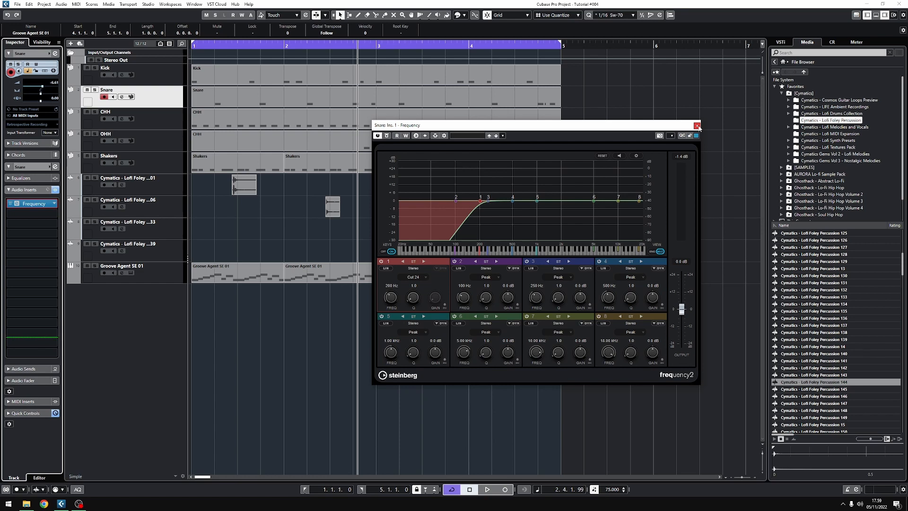
left_click(697, 126)
Set band 1 of the CHH track's Frequency EQ to Cut 24 at about 1.8 kHz
left_click(477, 277)
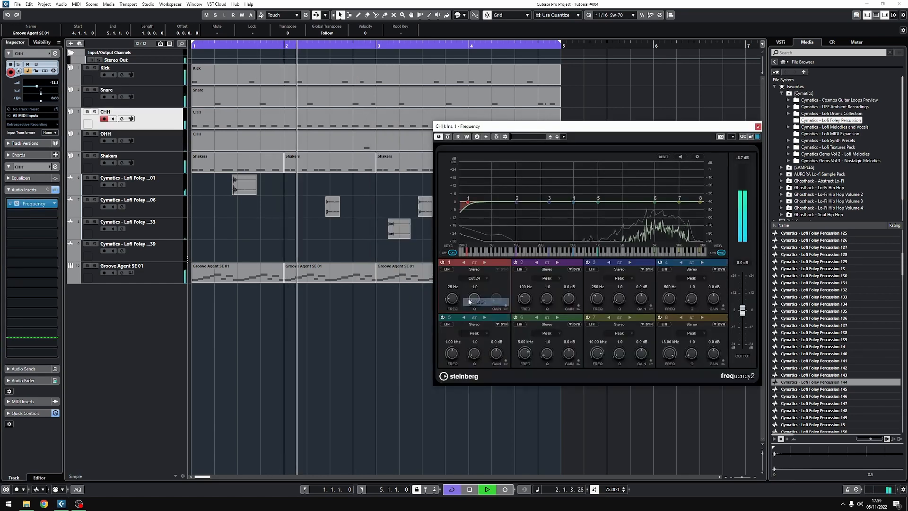
left_click(473, 302)
left_click(758, 126)
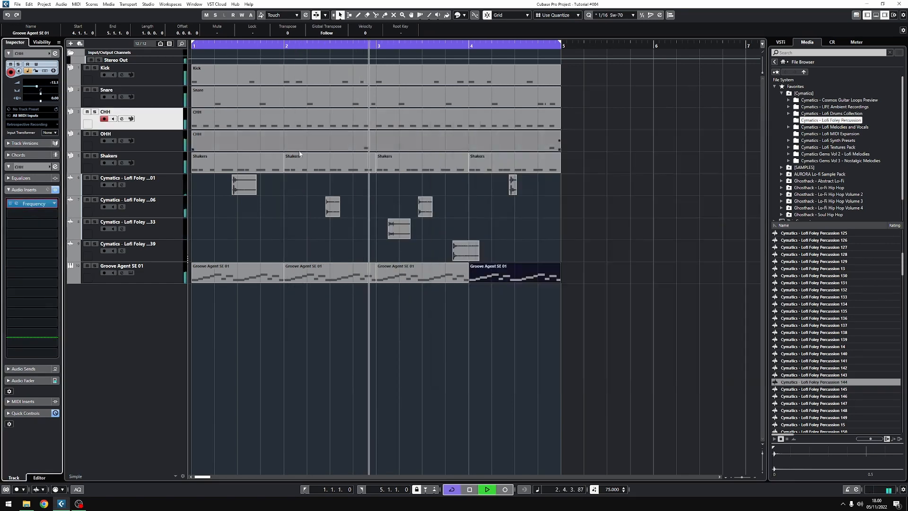
Insert a Frequency EQ on the OHH track and roll off its lows with a raised Cut 24 band
left_click(151, 138)
left_click(32, 204)
left_click(595, 316)
left_click(605, 339)
left_click_drag(573, 337, 573, 303)
left_click(879, 164)
Insert a Frequency EQ on the Shakers track and raise its low-cut frequency
left_click(151, 159)
left_click(32, 203)
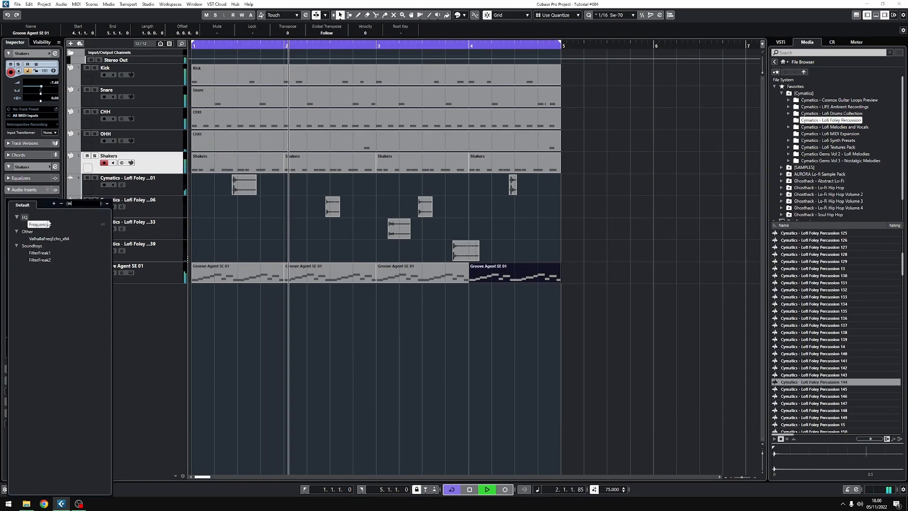
left_click(549, 268)
left_click_drag(517, 271, 517, 237)
left_click(824, 92)
Insert a Frequency EQ on the Foley Percussion 101 track and raise a Cut 24 low cut on band 1
left_click(166, 185)
left_click(32, 114)
left_click(45, 132)
left_click(331, 272)
left_click(340, 295)
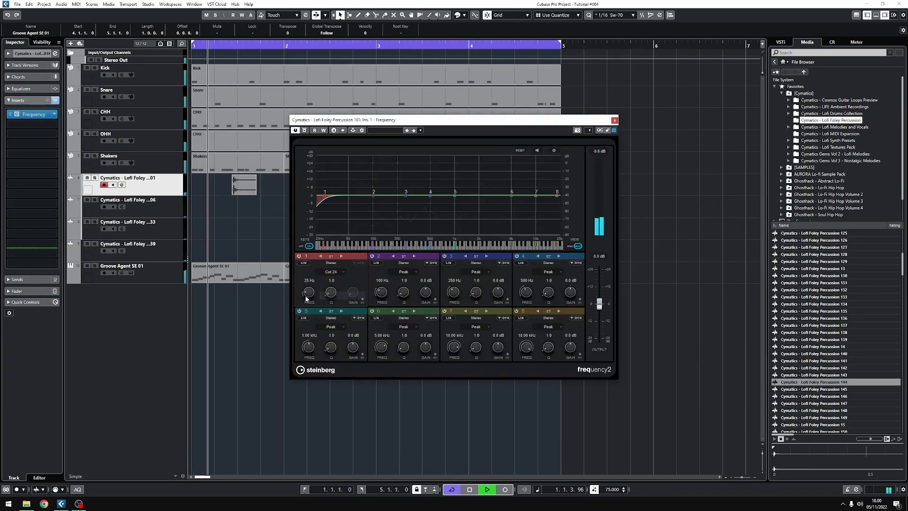
left_click_drag(309, 296, 308, 261)
left_click(615, 120)
Insert a Frequency EQ on the Foley Percussion 106 track with band 1 as Cut 24 at about 386 Hz
left_click(166, 207)
left_click(33, 115)
left_click(44, 132)
left_click(523, 237)
left_click(529, 260)
left_click_drag(500, 257, 507, 243)
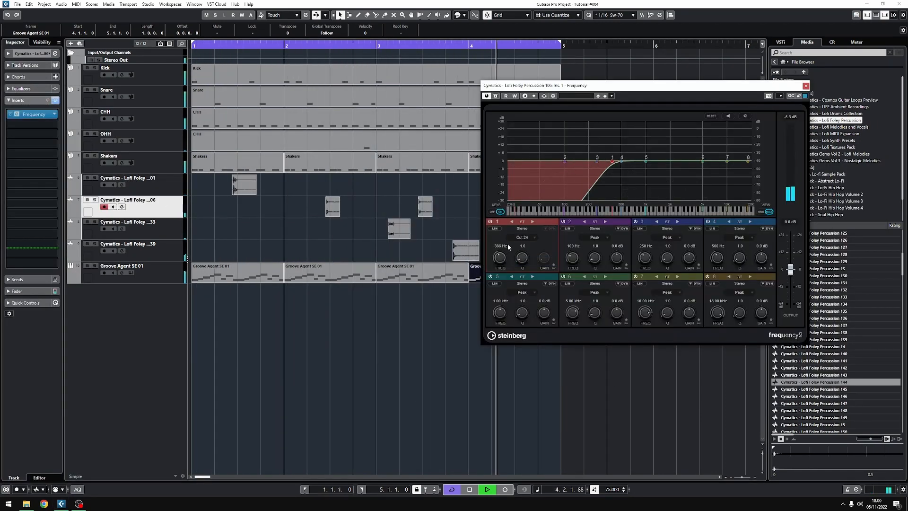
left_click(806, 86)
Insert a Frequency EQ on the Foley Percussion 133 track and raise band 1's Cut 24 frequency to remove its lows
left_click(165, 229)
left_click(32, 114)
left_click(45, 132)
left_click(596, 268)
left_click(604, 291)
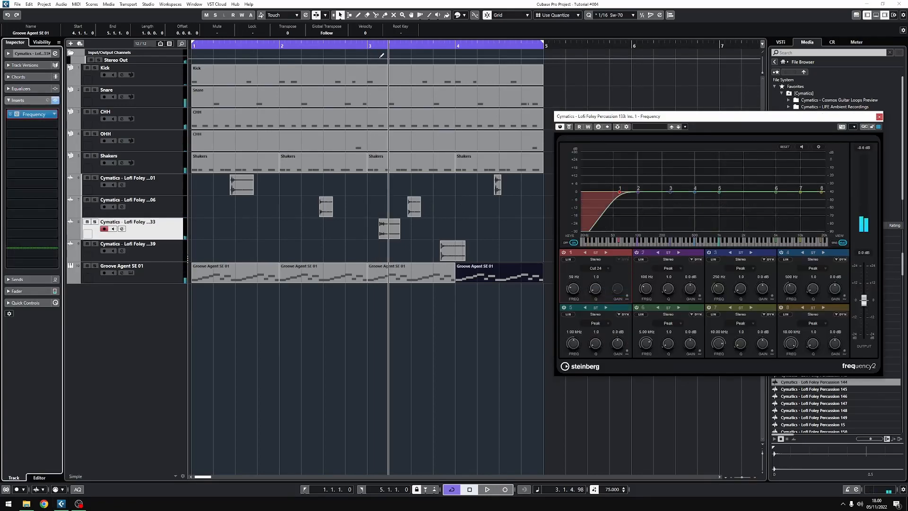
left_click_drag(573, 288, 577, 283)
left_click(879, 116)
Insert a Frequency EQ on the Foley Percussion 139 track with band 1 as Cut 24 at about 366 Hz
left_click(165, 251)
left_click(32, 115)
left_click(45, 132)
left_click(531, 259)
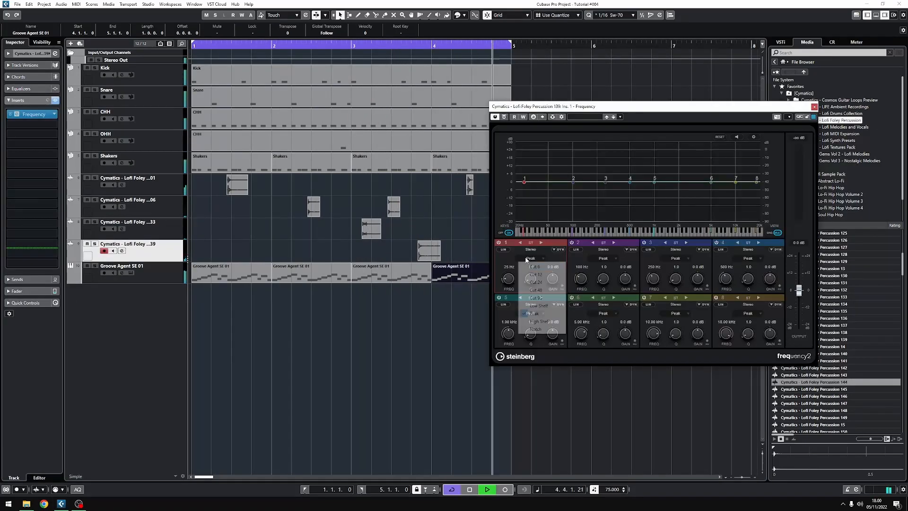
left_click(538, 281)
left_click_drag(508, 279, 554, 285)
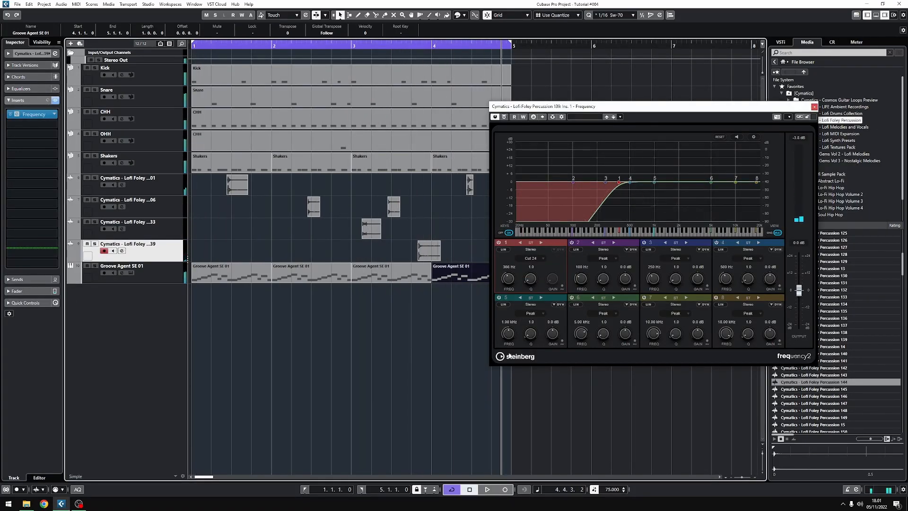
left_click(815, 106)
Reopen the CHH track's Frequency EQ and set band 8 to a Cut 24 high cut at a lowered frequency during playback
left_click(175, 128)
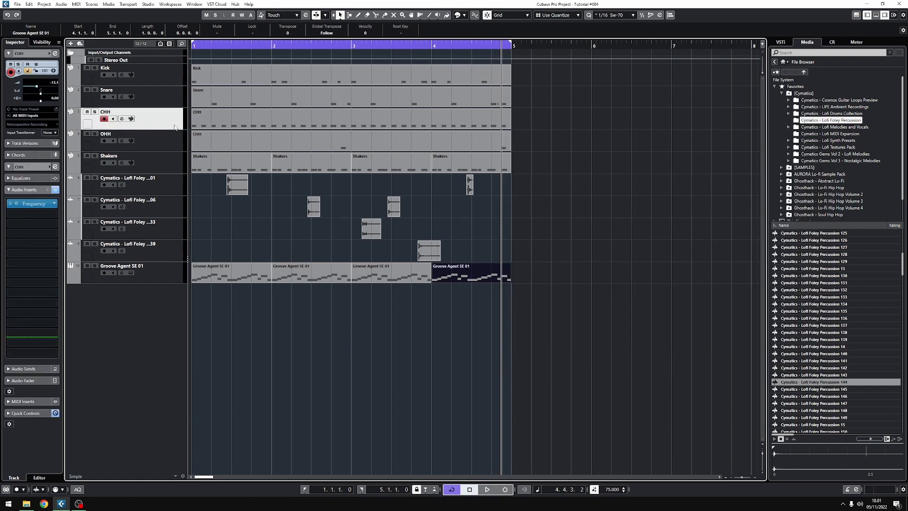
left_click(17, 204)
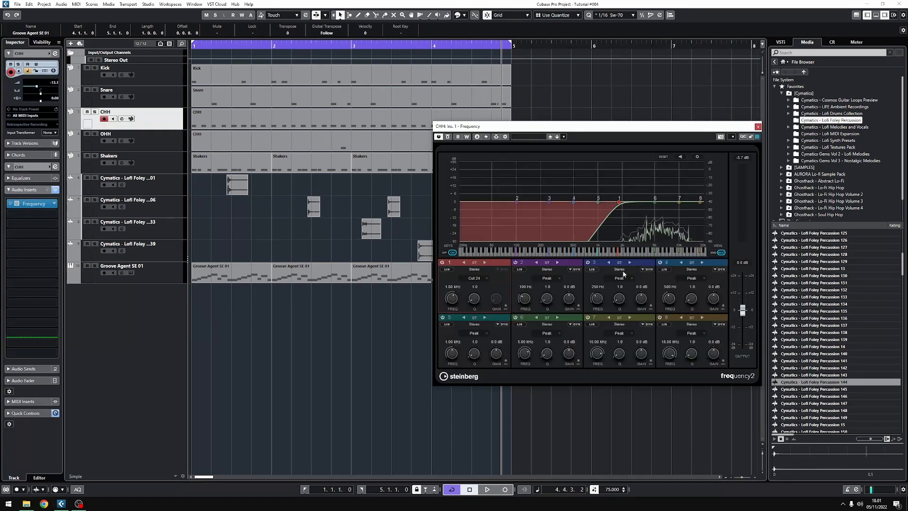
key("space")
left_click(692, 333)
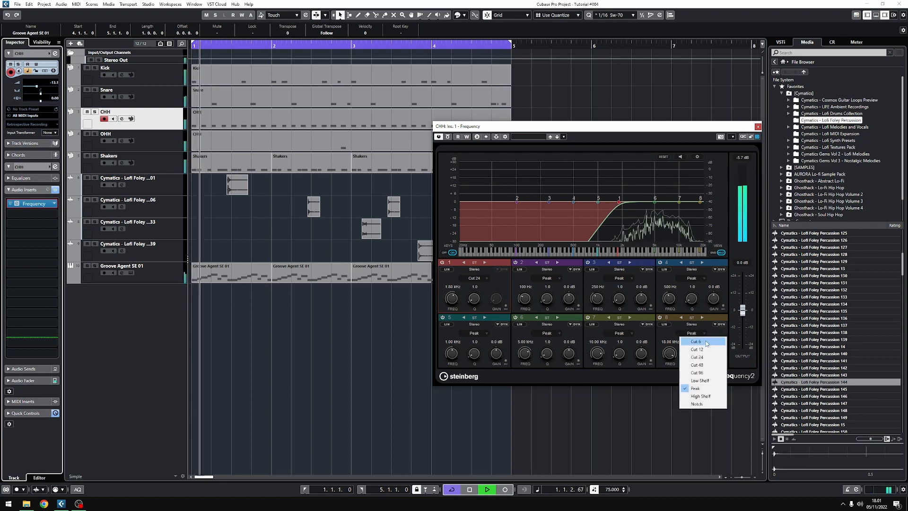
left_click(702, 357)
left_click_drag(670, 353, 666, 362)
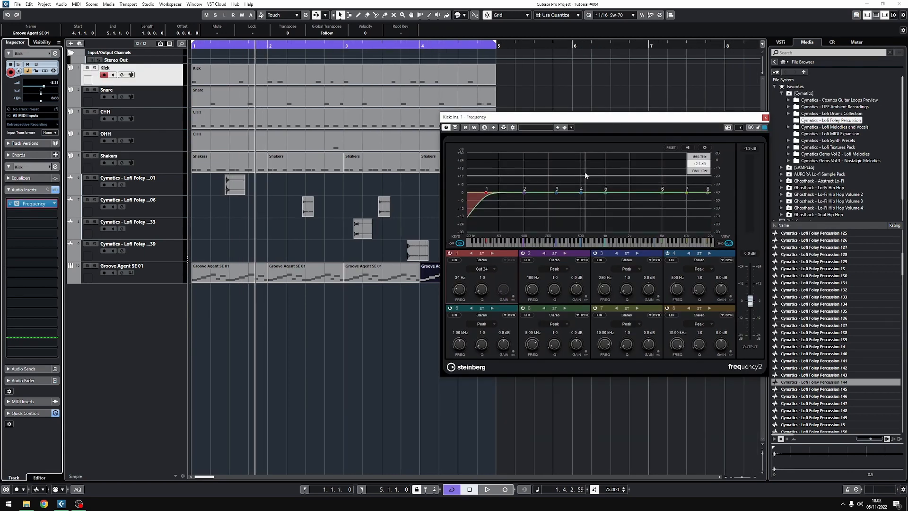
Dip the Kick's EQ by 5 dB at 320 Hz and by a few dB around 2.5 kHz, widening the upper dip to Q 0.5
key("space")
left_click_drag(560, 193, 567, 201)
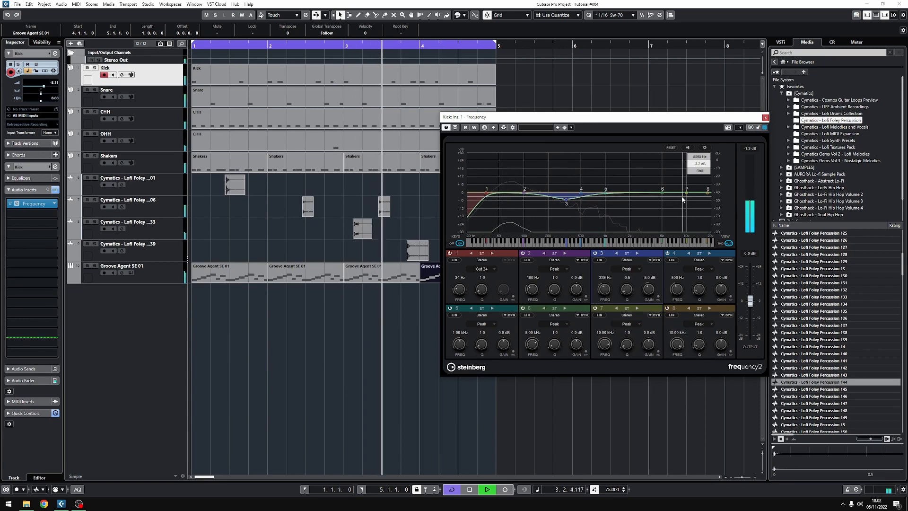
left_click_drag(663, 192, 639, 200)
scroll(639, 199, "down", 4)
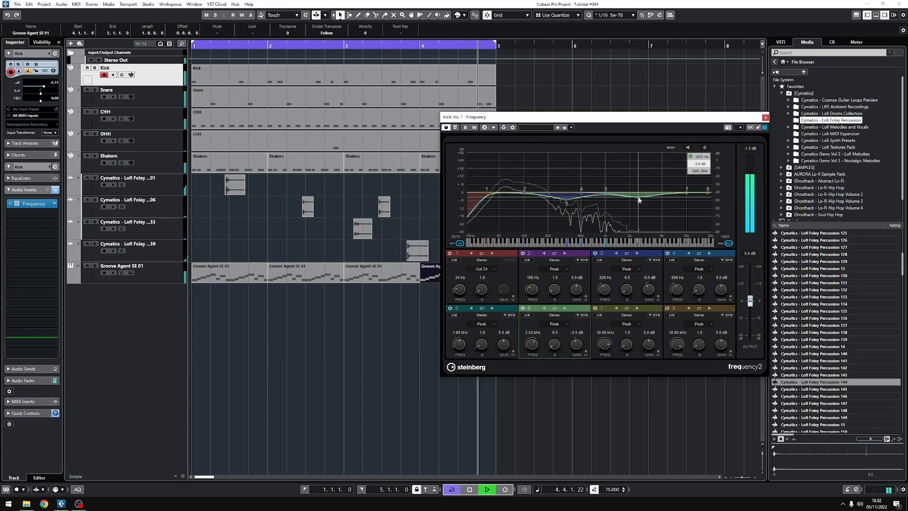
Rename the Groove Agent SE 01 track to Foley Loop
left_click(142, 144)
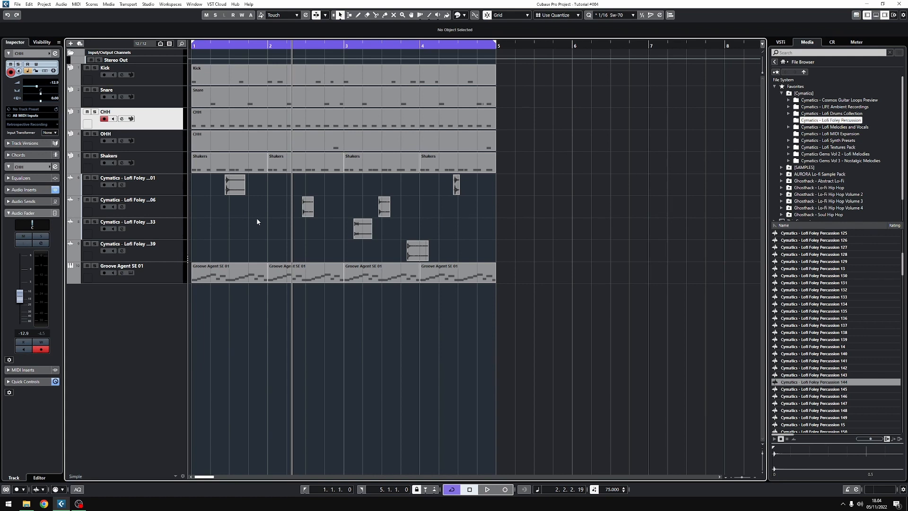
left_click(173, 163, "ctrl")
double_click(125, 265)
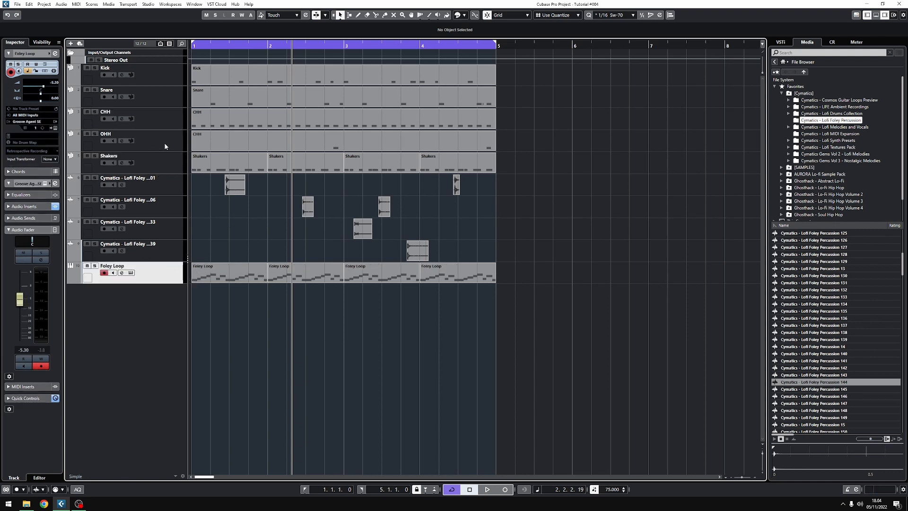
Insert a Compressor after the Frequency EQ on the CHH track
left_click(156, 124)
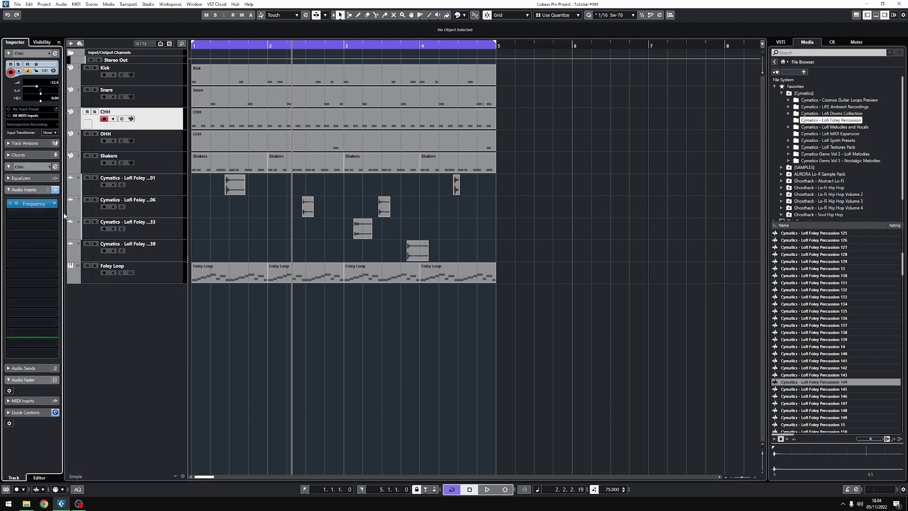
left_click(53, 215)
type("comp")
left_click(35, 234)
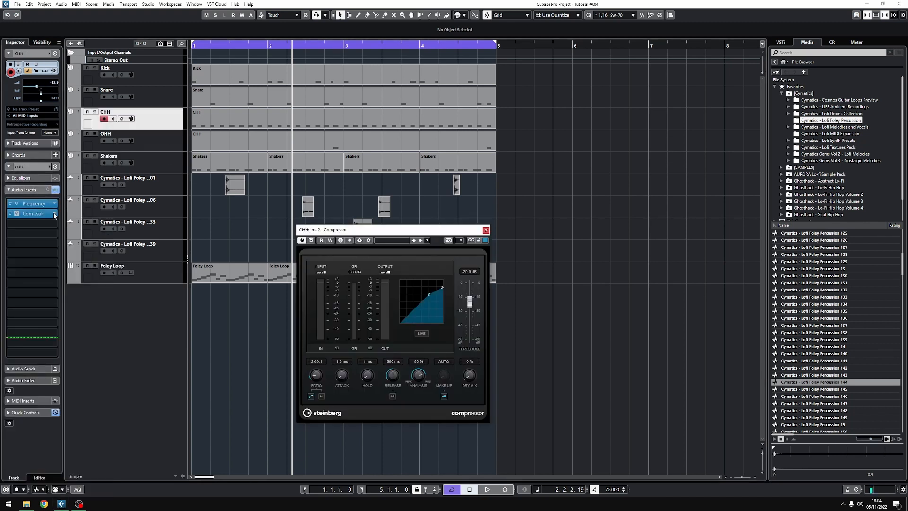
Activate side-chaining on the CHH compressor and add the Kick track as its side-chain source
left_click(360, 241)
left_click(369, 240)
left_click(450, 314)
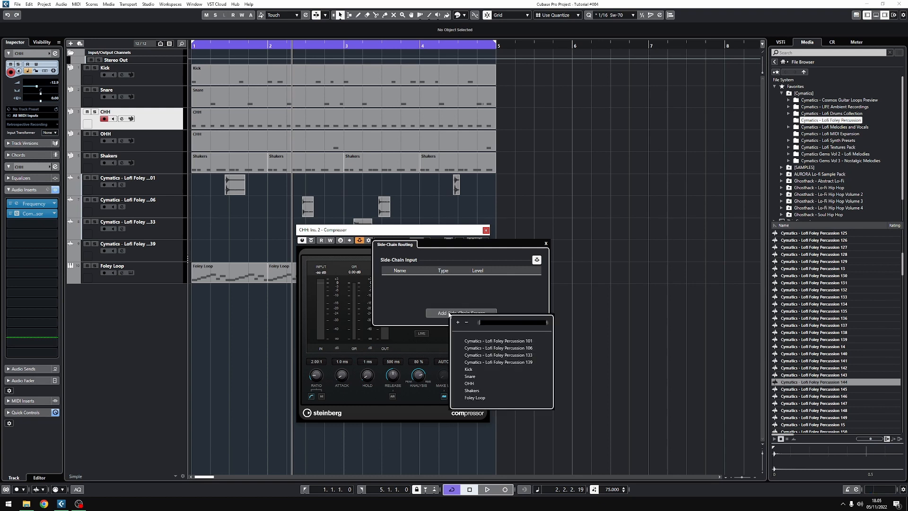
left_click(469, 369)
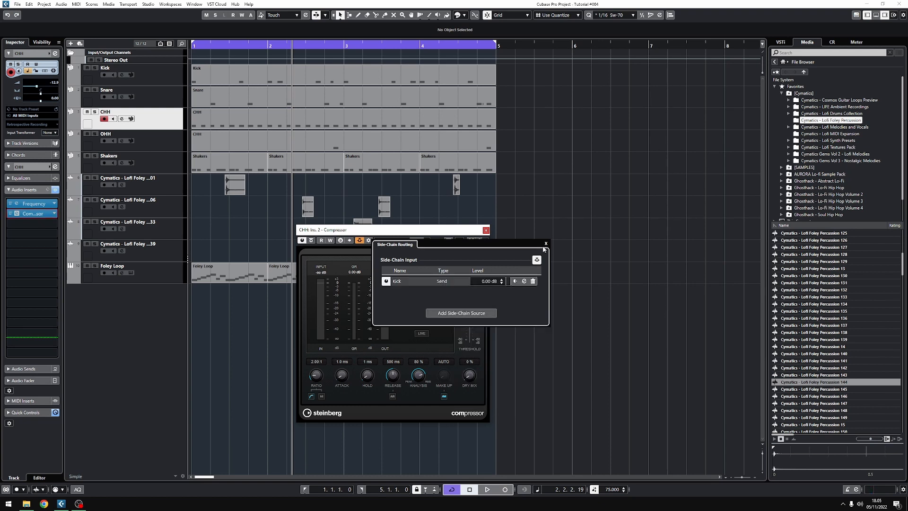
left_click(546, 243)
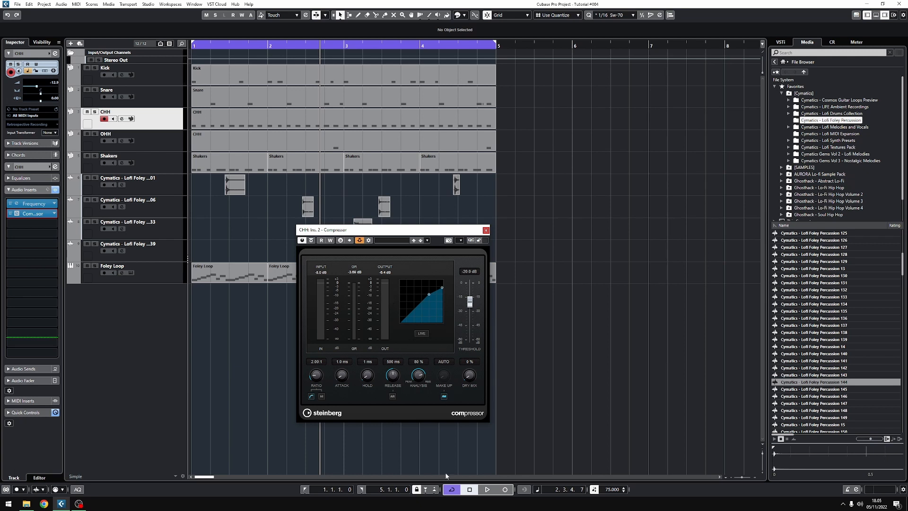
Lower the CHH compressor's threshold to about -23.2 dB during playback
key("space")
left_click_drag(475, 323, 475, 327)
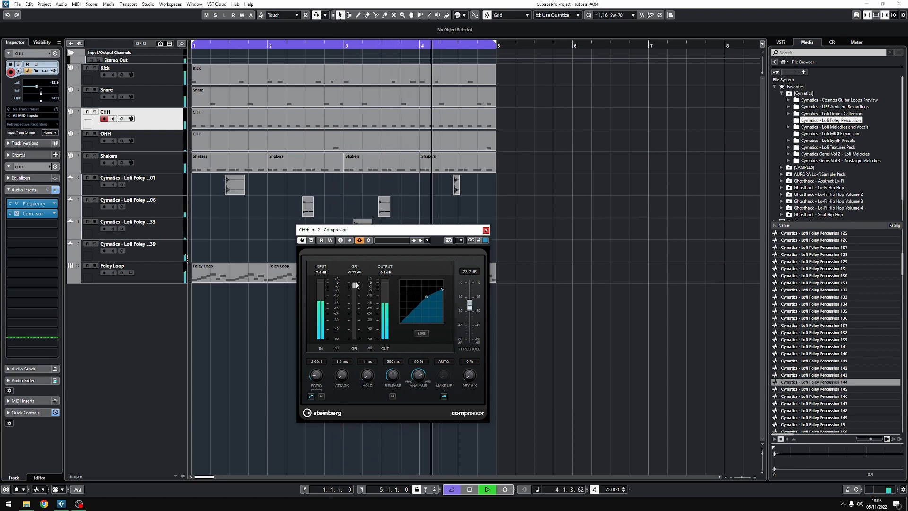
key("space")
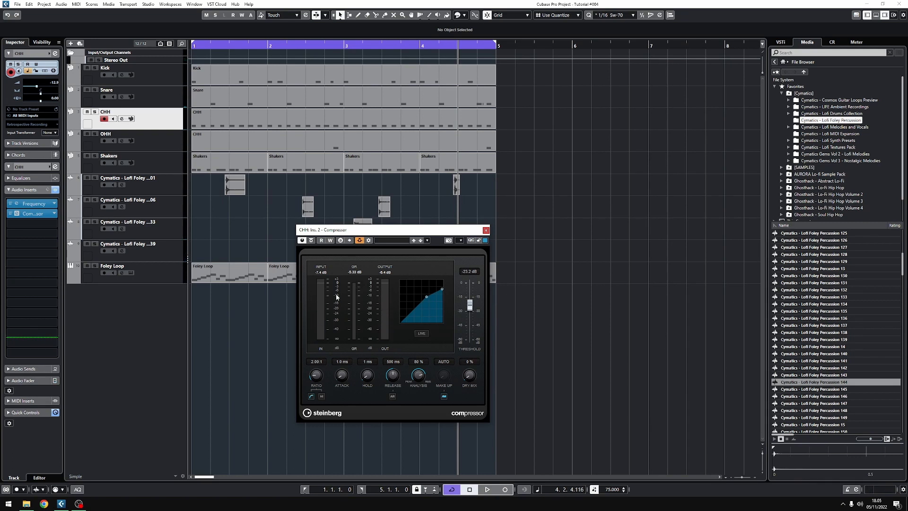
Set the CHH compressor's ratio to 4:1, shorten its release to about 183 ms and turn off automatic make-up gain
double_click(320, 360)
type("4")
key("Return")
left_click_drag(396, 377, 391, 392)
left_click(444, 396)
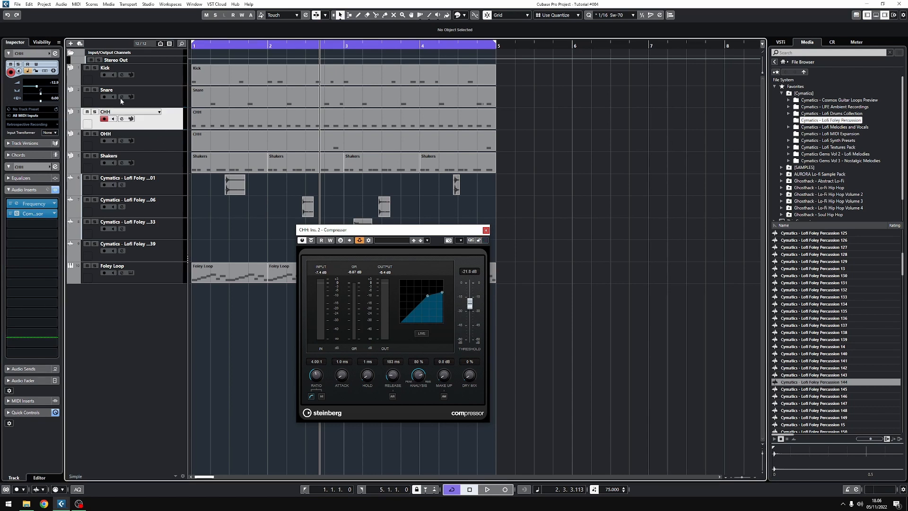
Solo the Kick and CHH tracks and lower the CHH compressor's threshold to about -28.5 dB during playback
left_click(95, 68)
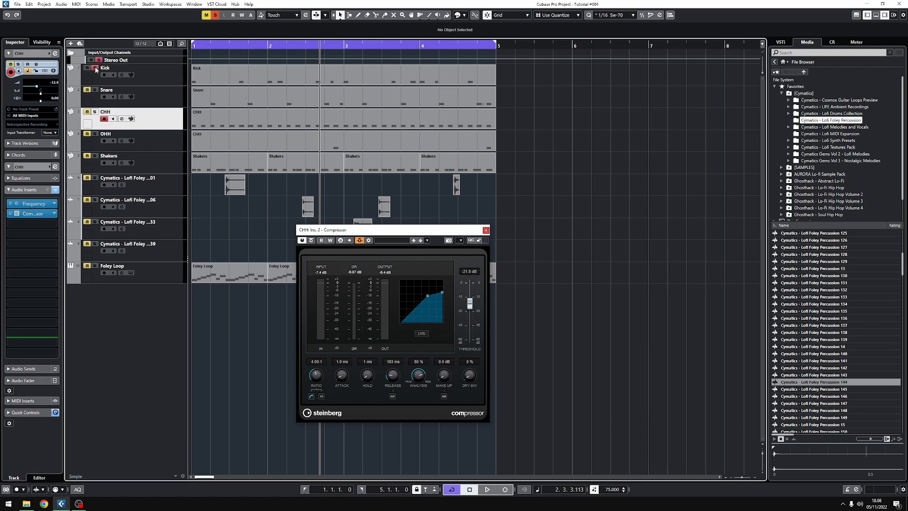
left_click(95, 112)
key("space")
left_click_drag(471, 305, 473, 314)
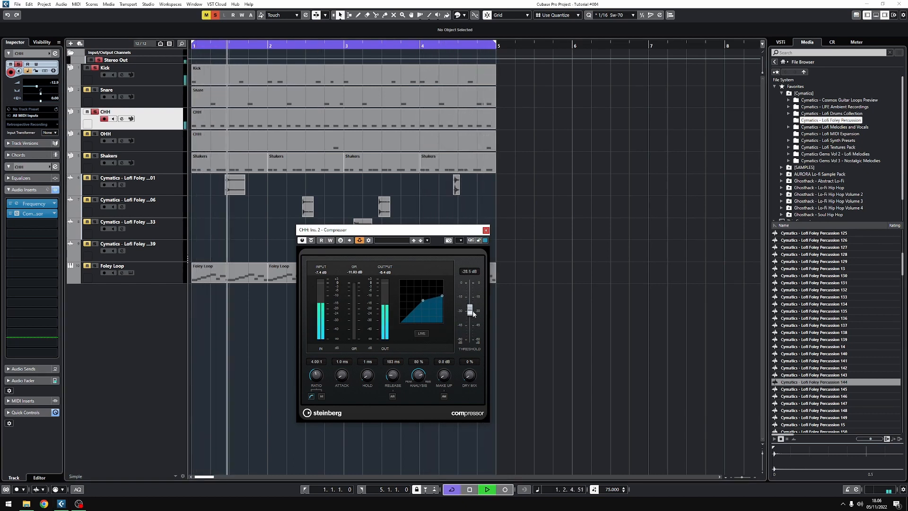
Apply the same side-chained 4:1 compression to the Foley Loop track and fine-tune its threshold during playback
key("Down")
key("Down")
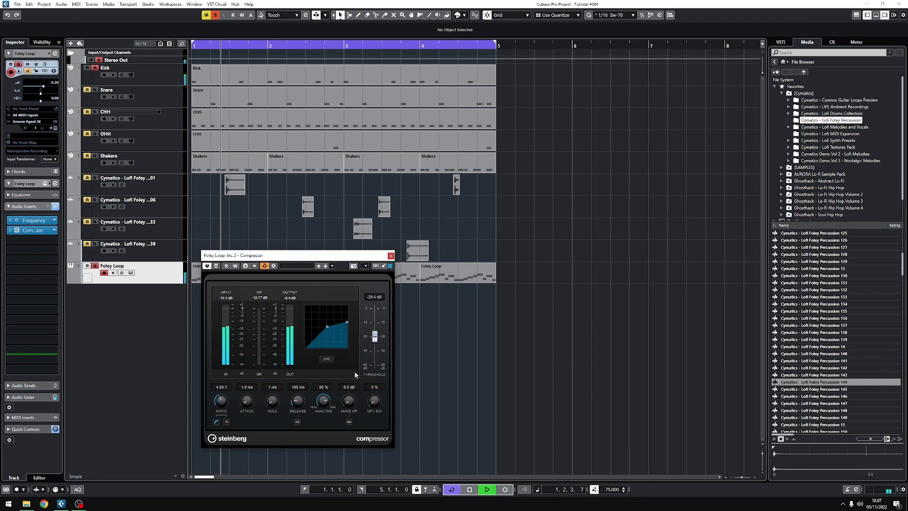
scroll(297, 401, "down", 1)
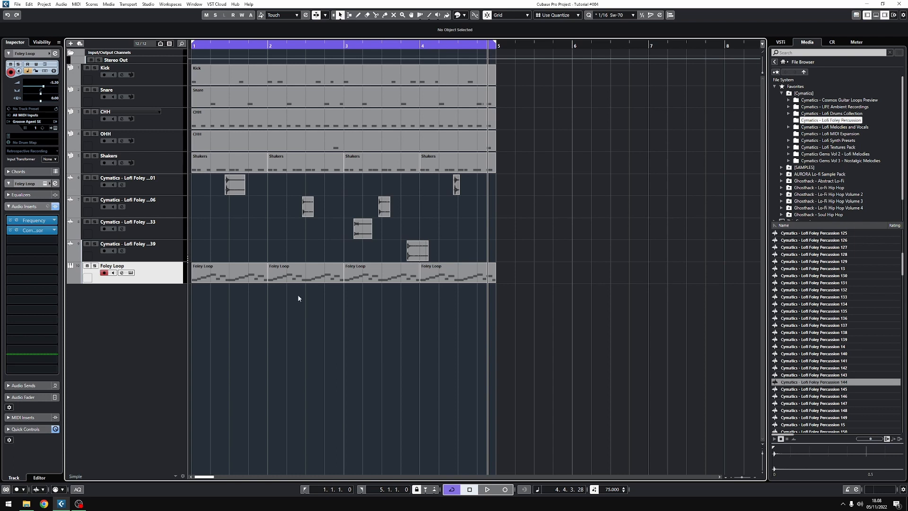
Add a stereo group track named GRP - Drums, output to Stereo Out, and move it above the Kick track
left_click(44, 3)
left_click(175, 55)
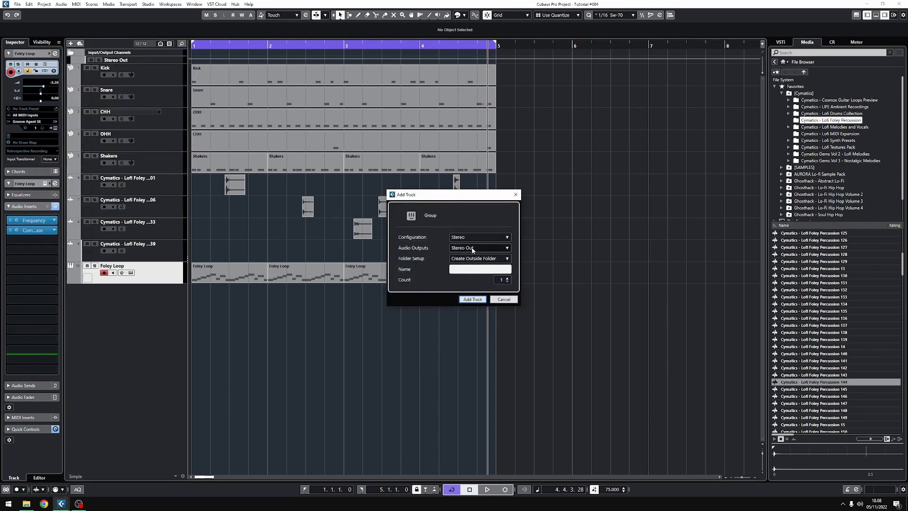
left_click(472, 299)
double_click(110, 288)
type("GRP - Dr")
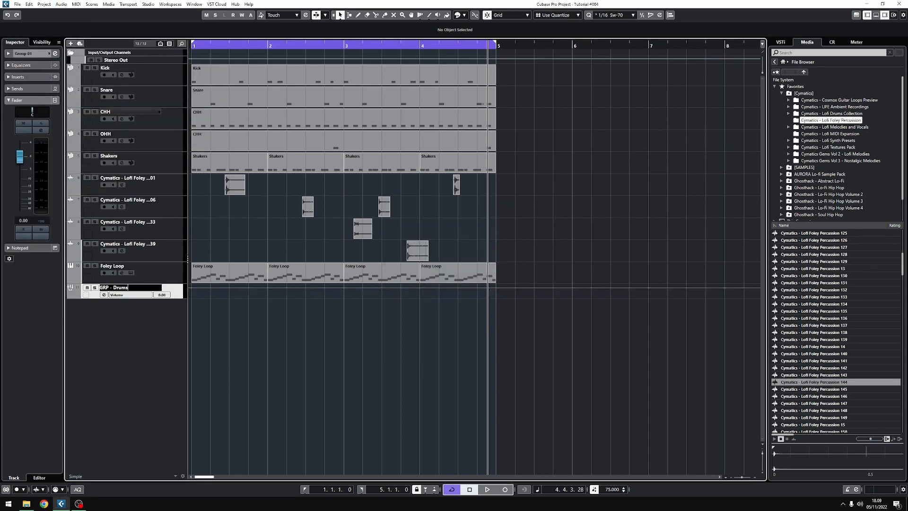
key("Return")
left_click_drag(177, 289, 176, 66)
Select all tracks from Kick to Foley Loop and route their outputs together to GRP - Drums using Q-Link in the MixConsole
left_click(159, 85)
left_click(142, 282, "shift")
key("F3")
left_click(530, 15)
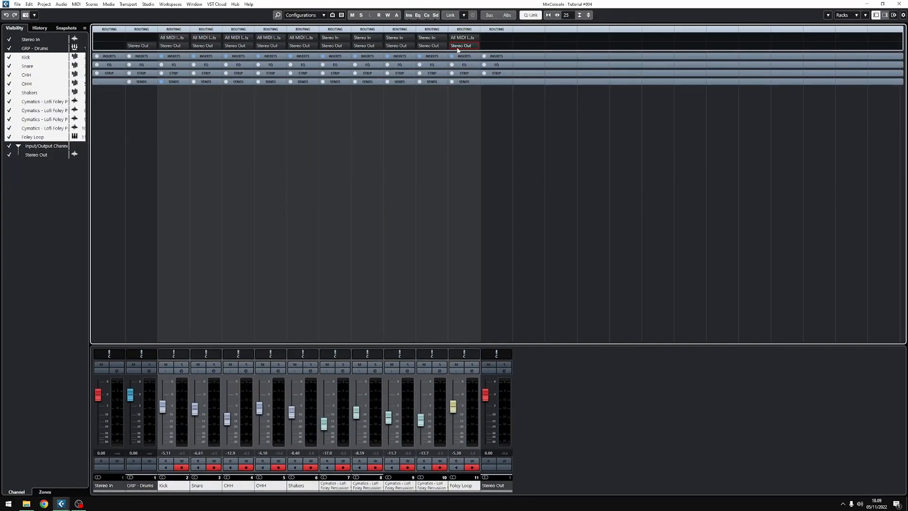
left_click(455, 31)
left_click(475, 105)
key("F3")
Add a folder track named // DRUMS
left_click(44, 3)
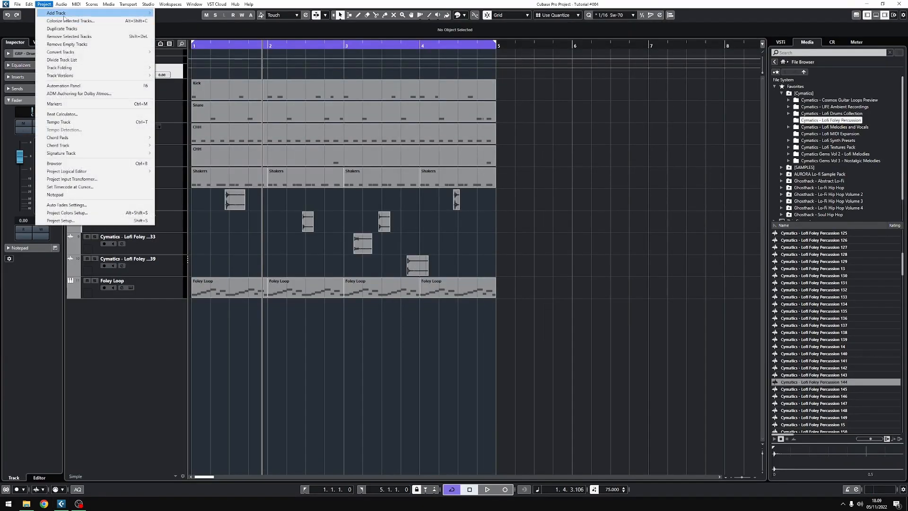
mouse_move(66, 18)
left_click(183, 73)
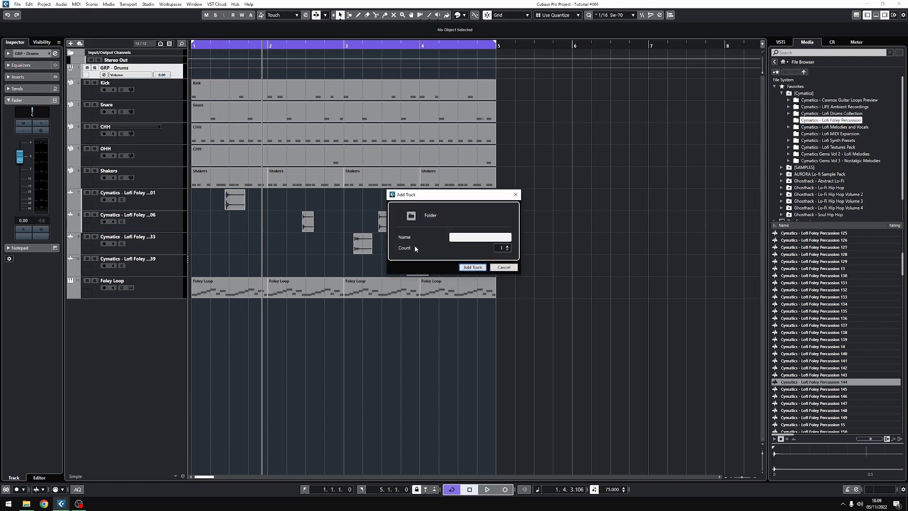
type("// DRUMS")
key("Return")
Move the drum group and all drum tracks into the // DRUMS folder and colour them red
left_click_drag(172, 90, 161, 72)
left_click(91, 68)
left_click(91, 68)
left_click(98, 83)
left_click(109, 84)
key("space")
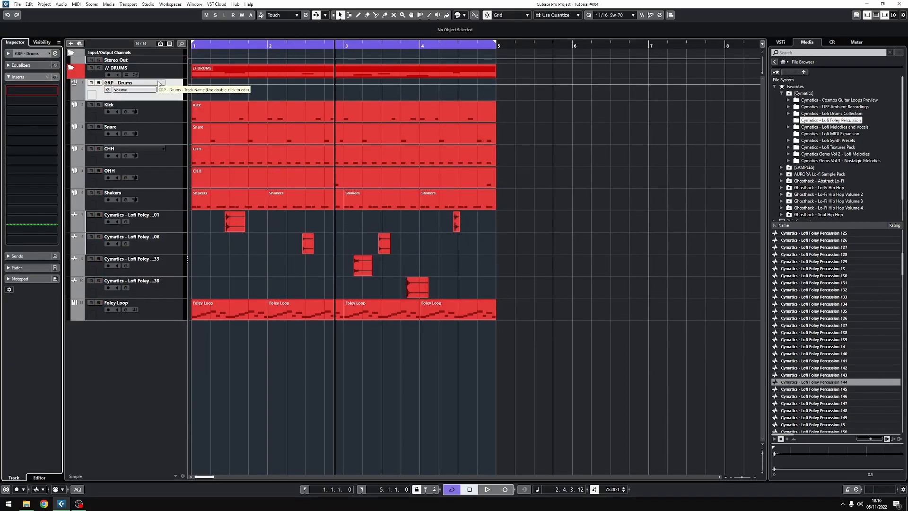
Insert Cymatics Origin on the GRP - Drums track and load its factory preset Gritty MPC Drums
double_click(133, 84)
key("Return")
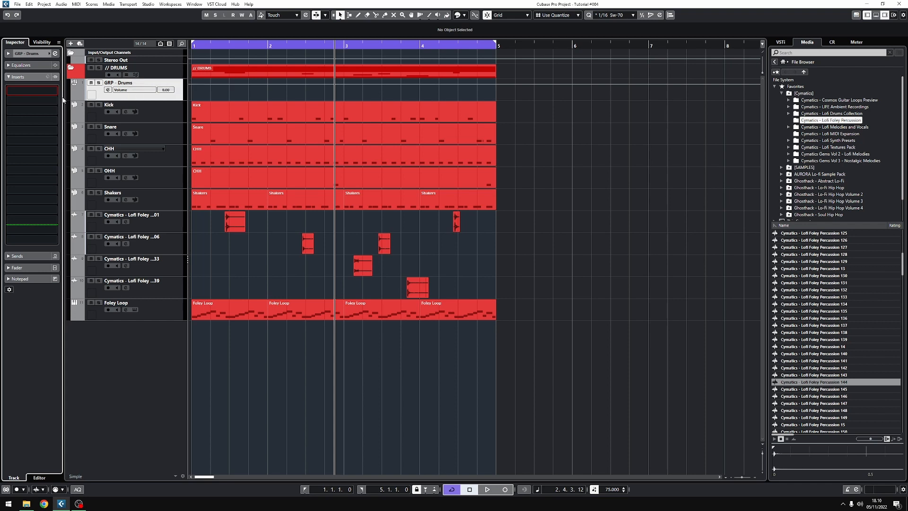
left_click(50, 92)
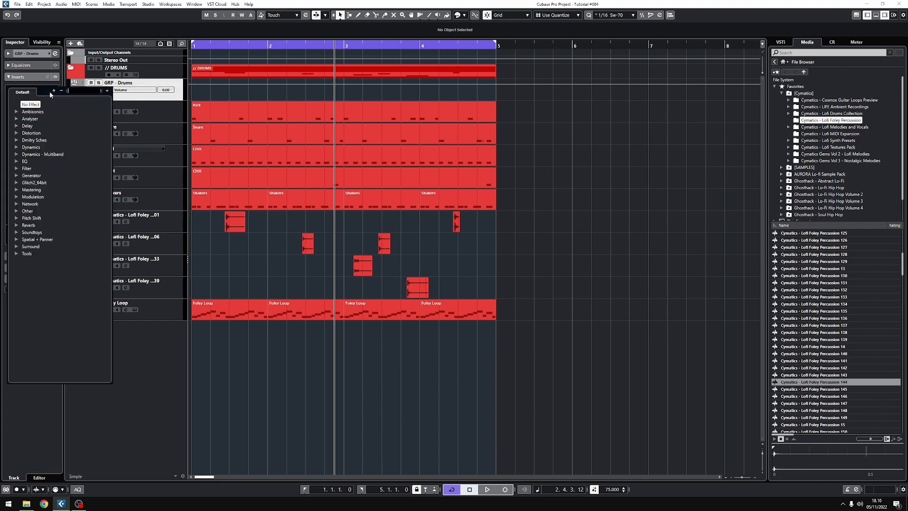
type("origin")
key("Return")
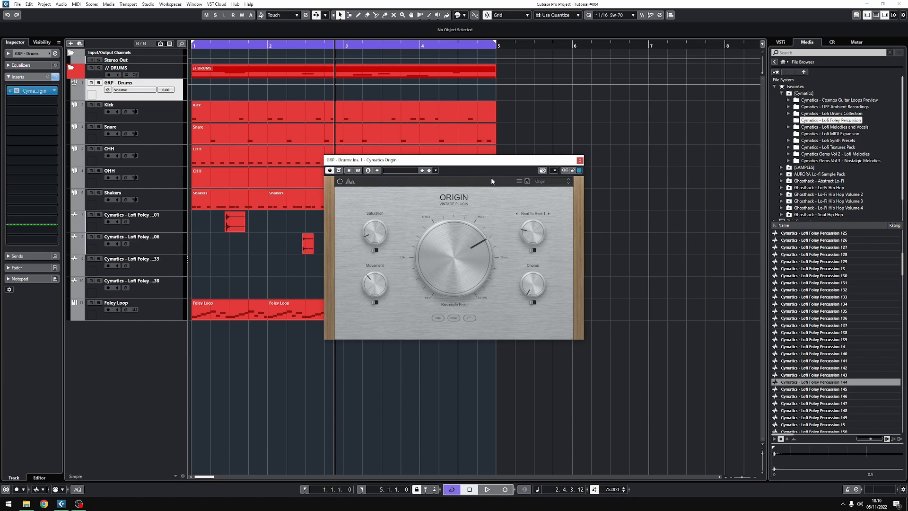
left_click(551, 181)
mouse_move(559, 188)
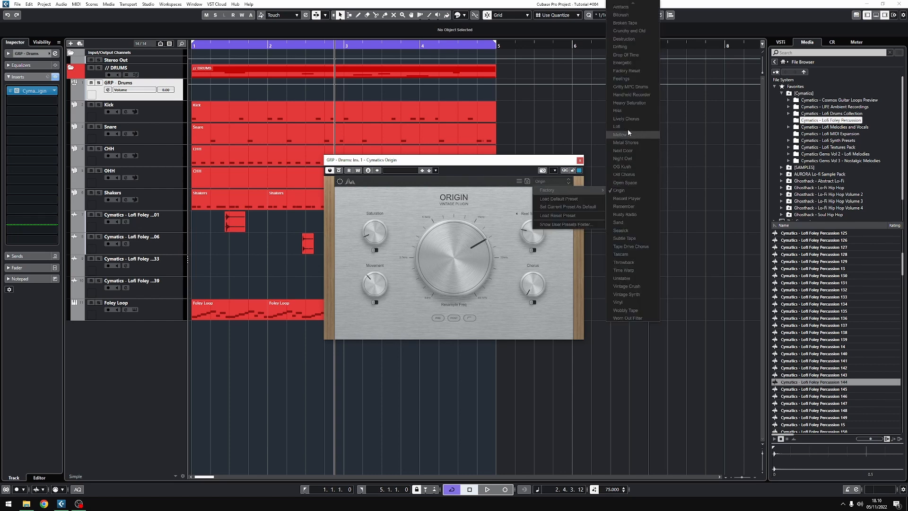
left_click(634, 86)
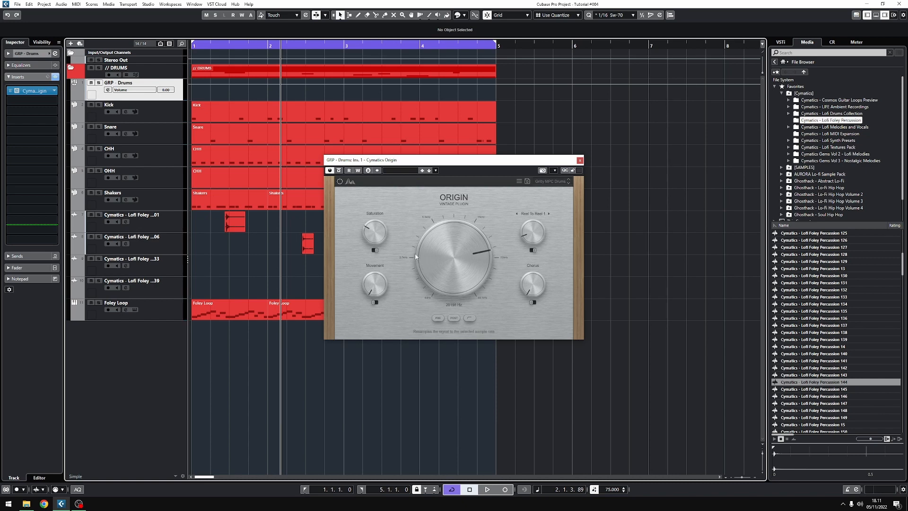
Compare the drums with Origin bypassed and active during playback, and close the plug-in
key("space")
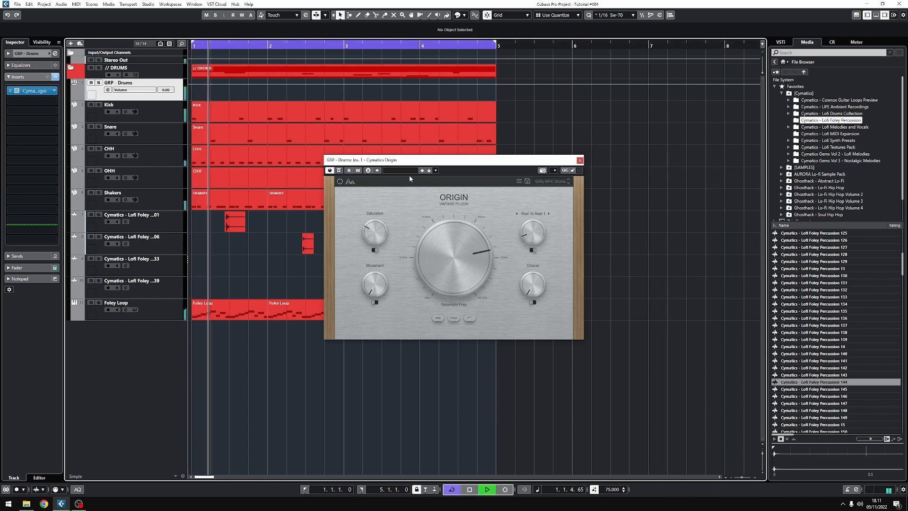
left_click(338, 172)
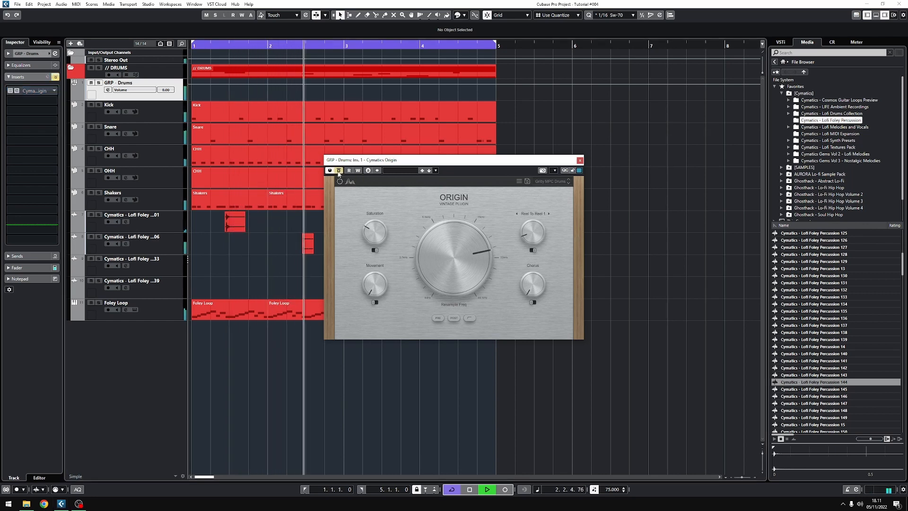
left_click(339, 171)
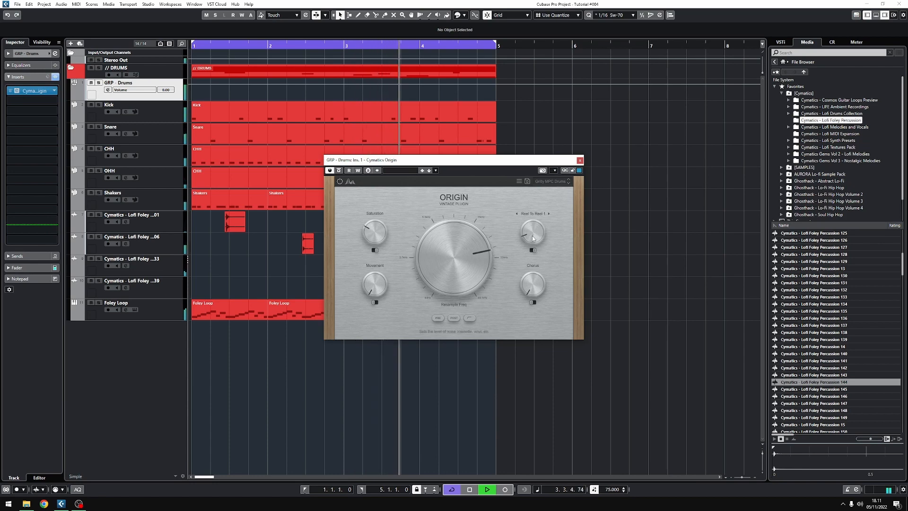
key("Escape")
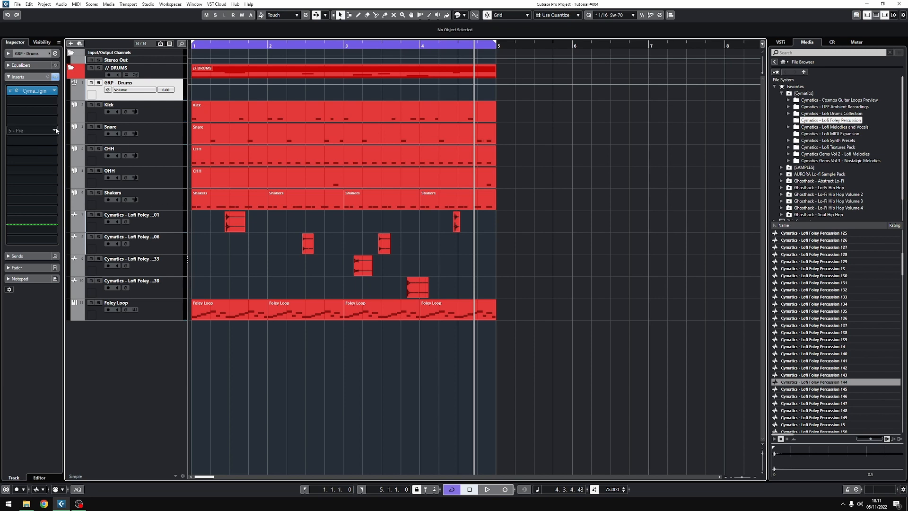
Insert a VintageCompressor after Origin on the GRP - Drums track
left_click(52, 90)
type("vintage")
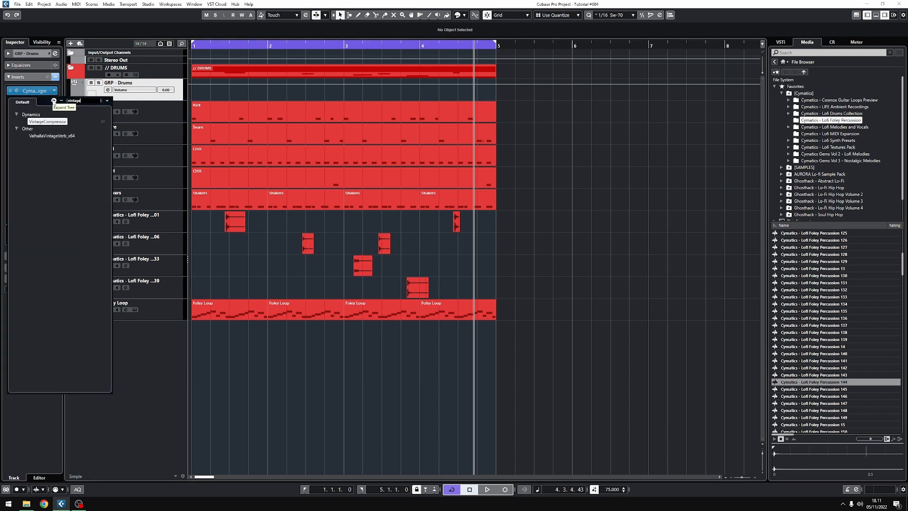
key("Return")
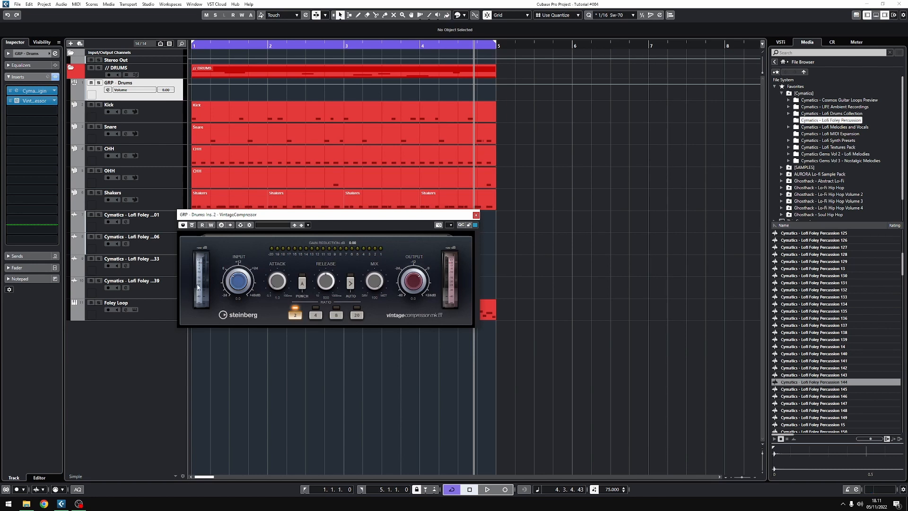
Set the VintageCompressor's ratio to 4, adjust its attack and enable Punch during playback
left_click(316, 316)
left_click_drag(326, 283, 279, 279)
key("space")
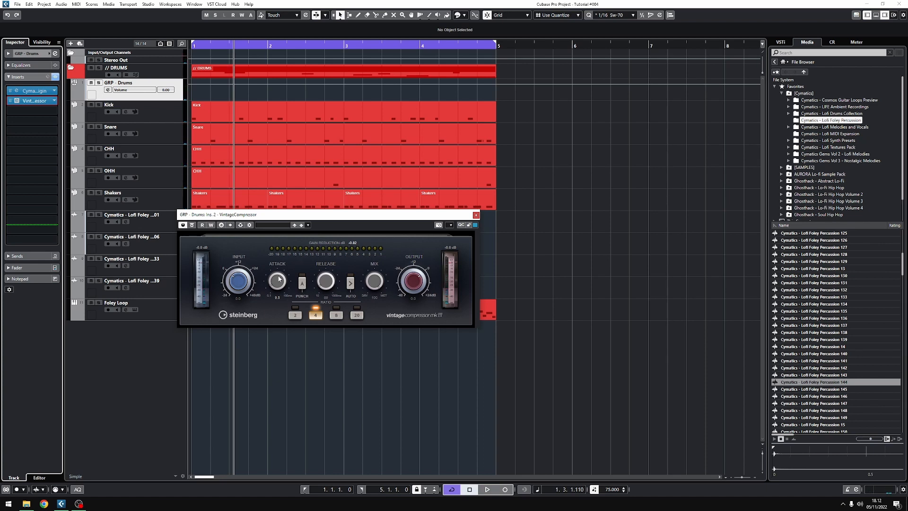
key("space")
left_click(302, 283)
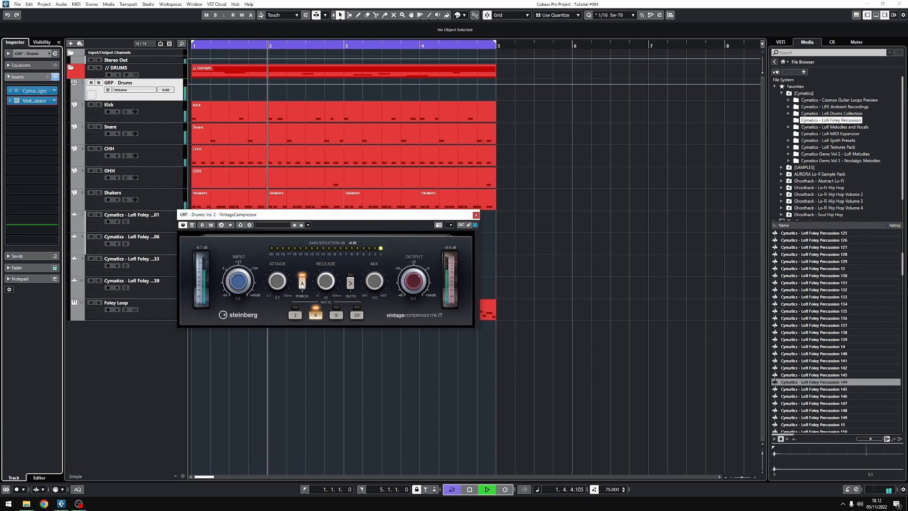
Raise the VintageCompressor's input to about 3.6 dB and lower its output to about -7.2 dB
scroll(239, 280, "up", 10)
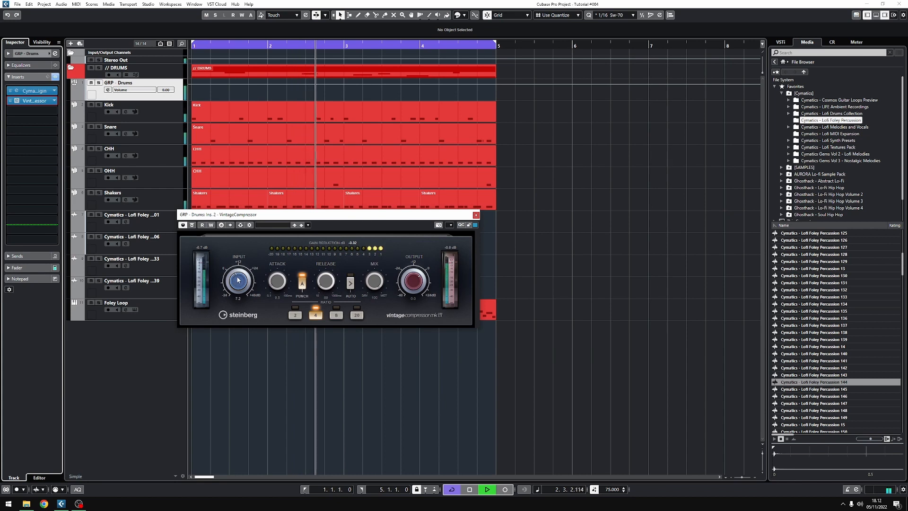
scroll(238, 280, "down", 5)
scroll(413, 281, "down", 5)
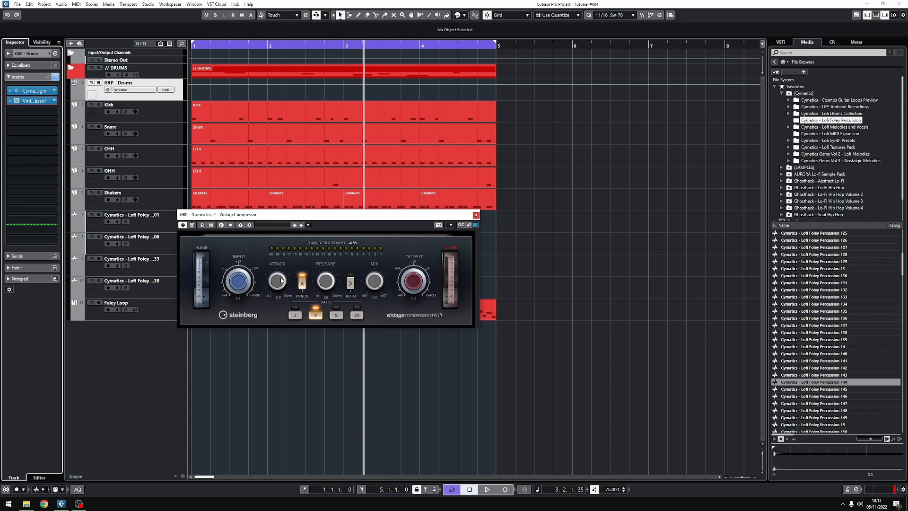
Fine-tune the VintageCompressor's attack, lower its input, raise its output, and start playback to hear the result
scroll(238, 283, "up", 3)
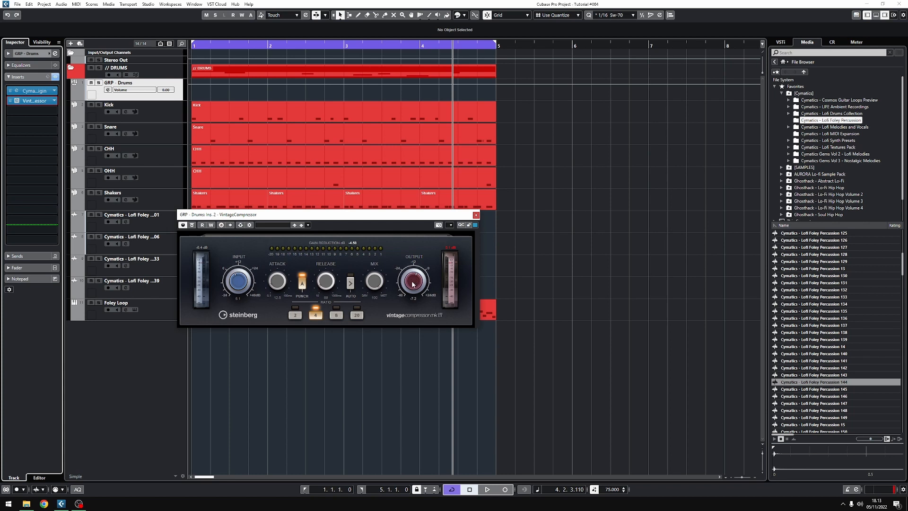
scroll(413, 284, "up", 3)
key("space")
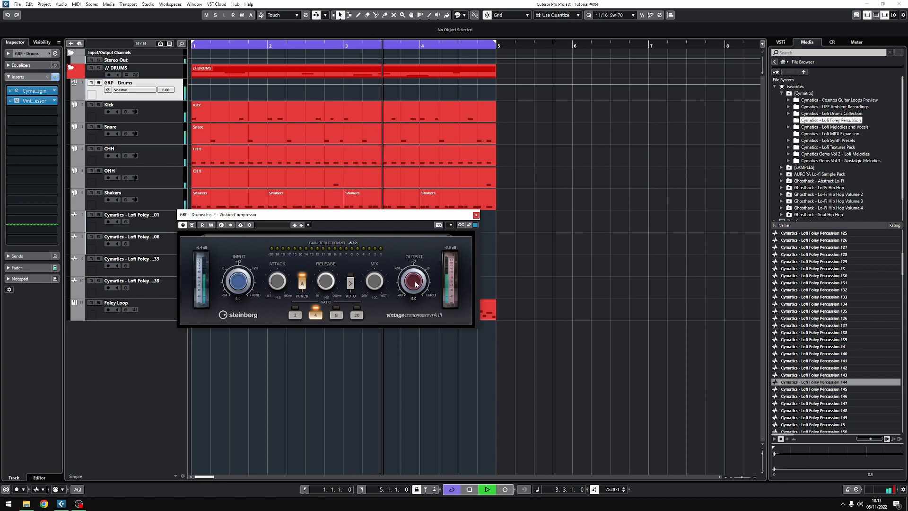
Compare the drums with the VintageCompressor bypassed and active during playback, and close the plug-in
left_click(192, 226)
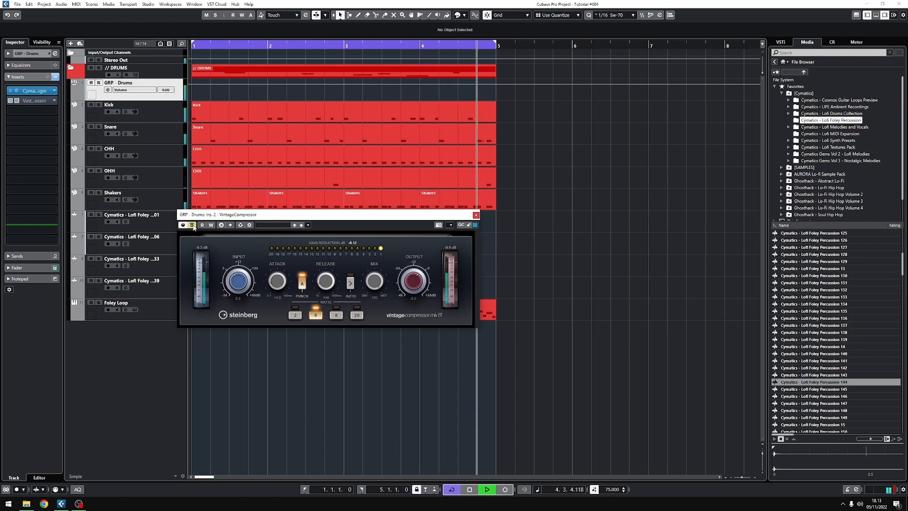
left_click(193, 226)
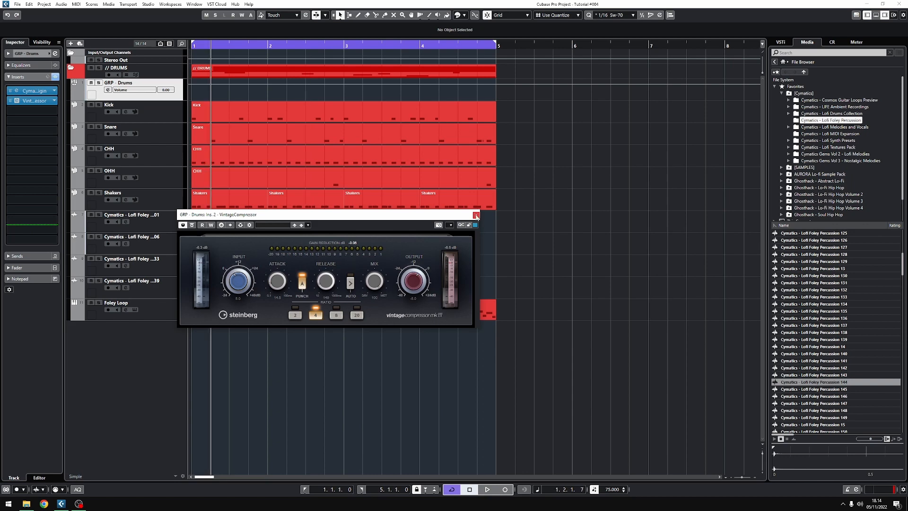
left_click(476, 216)
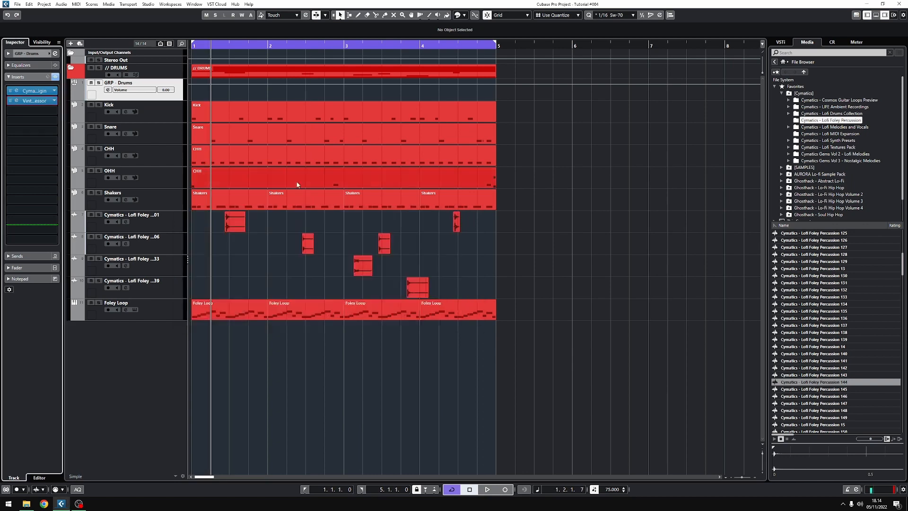
Insert Vinyl after the VintageCompressor, choose the 1930 era, set Dust 47%, Scratch 18% and Warp 34%, and raise Wear during playback
left_click(54, 111)
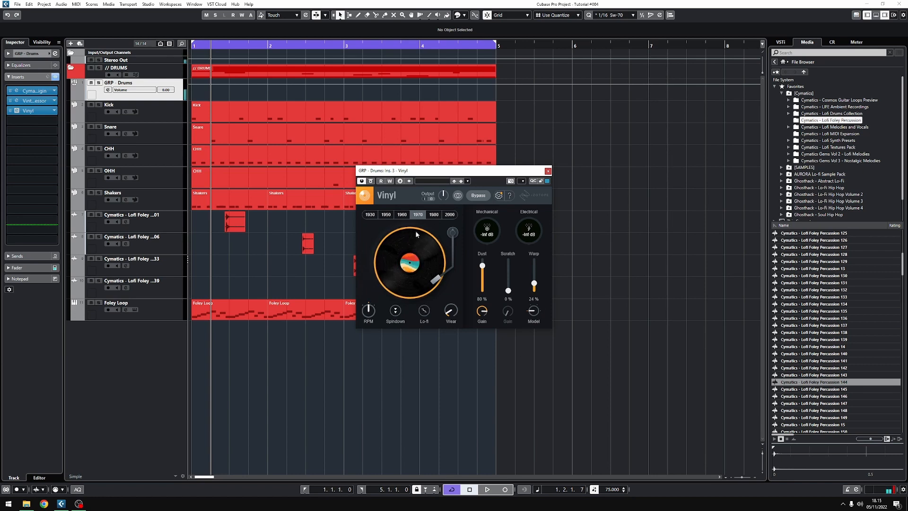
left_click(370, 215)
key("space")
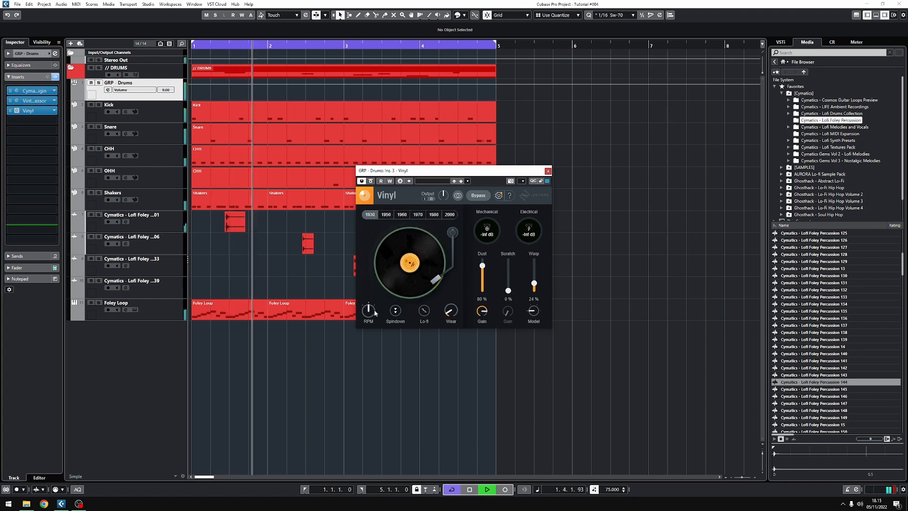
left_click_drag(482, 266, 514, 278)
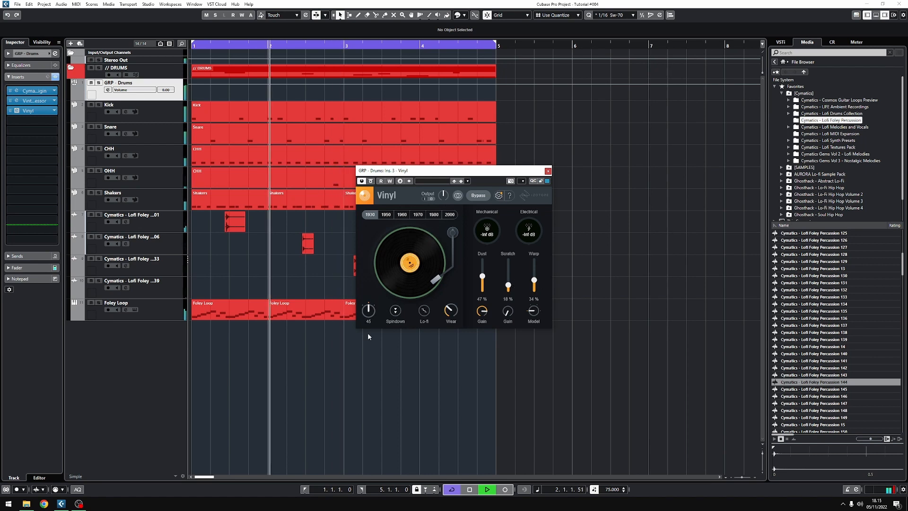
Record Vinyl's bypass switching as automation on GRP - Drums during playback with read and write enabled, and close the plug-in
left_click(371, 181)
left_click(371, 181)
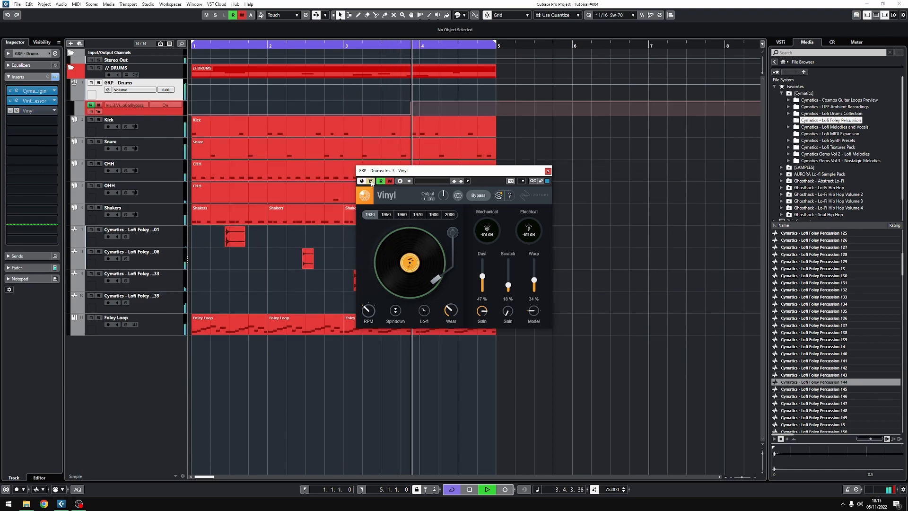
left_click(372, 181)
left_click(548, 171)
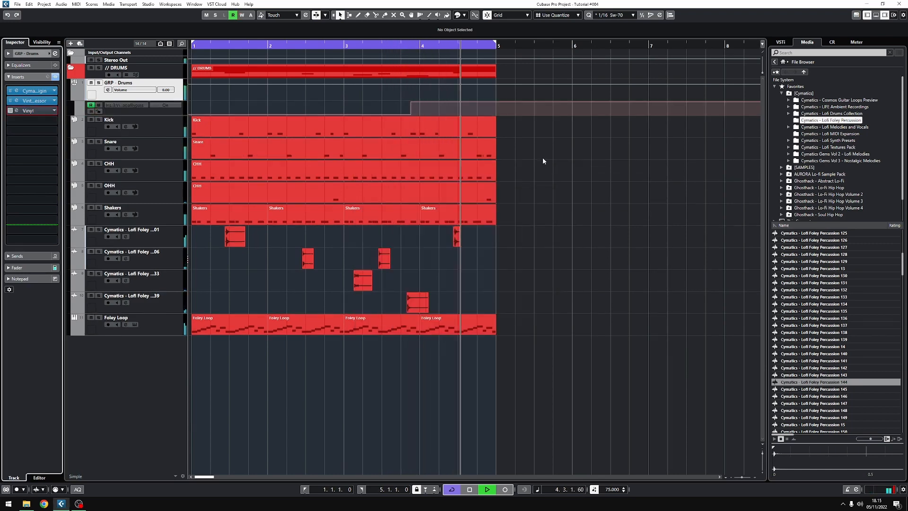
Edit Vinyl's Global Bypass automation so it is on except between bars 4 and 5, where it is off, and play the loop
left_click_drag(439, 100, 433, 98)
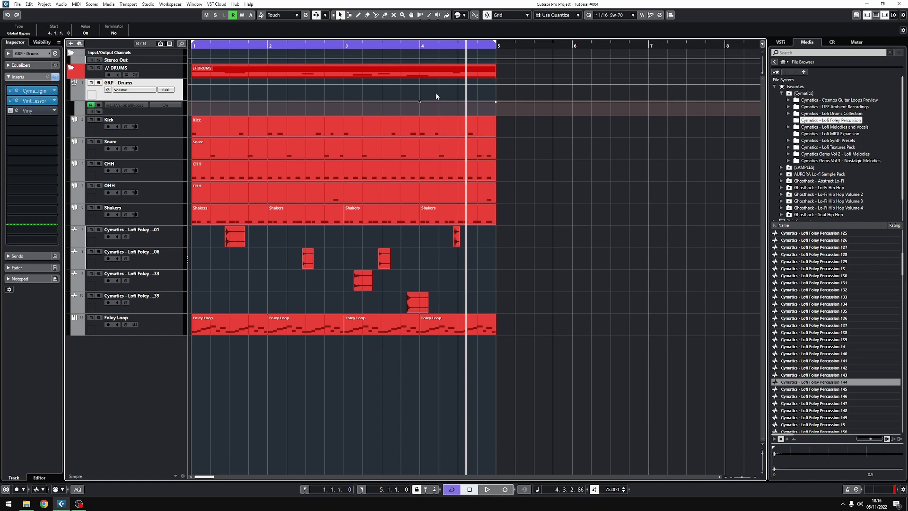
left_click_drag(430, 102, 429, 113)
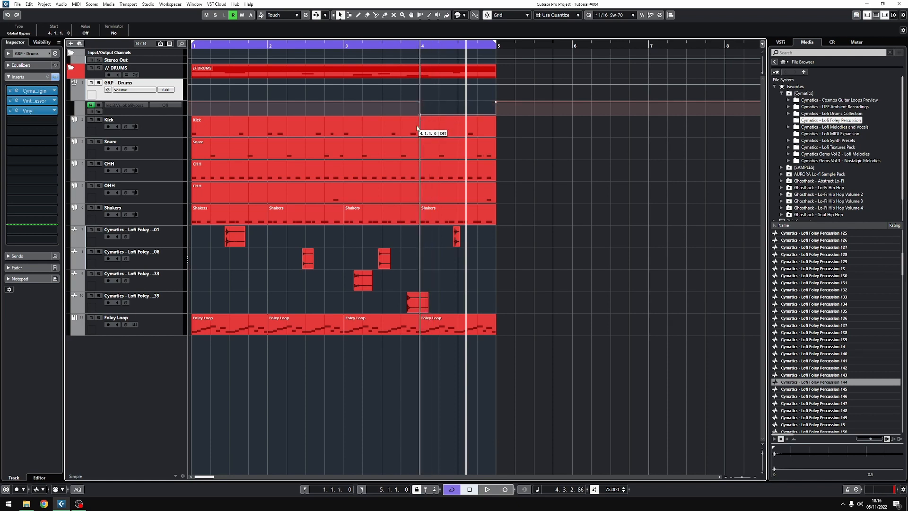
key("space")
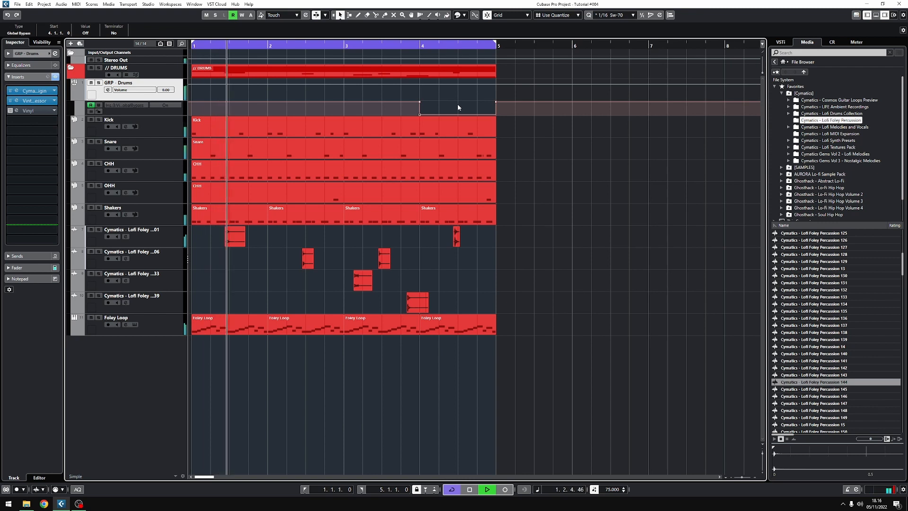